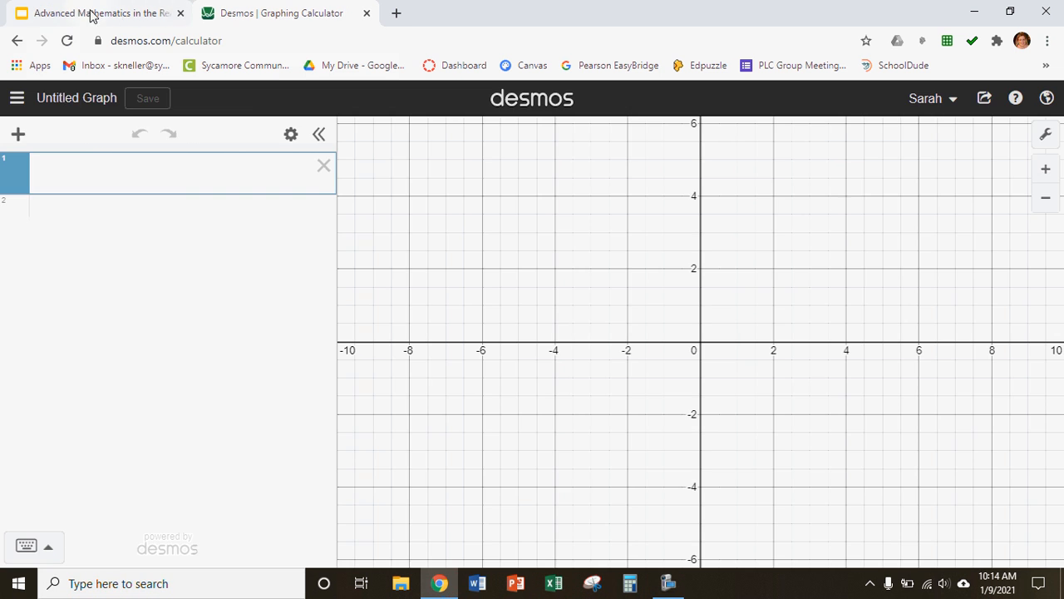
Check the equation list on the slide, return to Desmos, enter y = a sin(k(x − b)) and add sliders for a, k and b.
{"action": "left_click", "coordinate": [95, 19]}
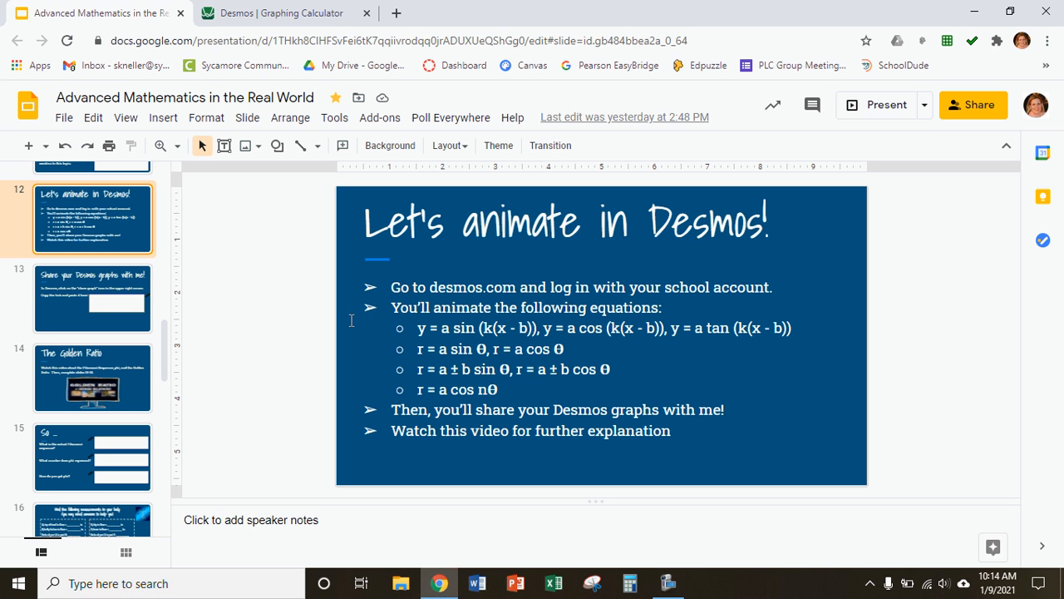
{"action": "left_click", "coordinate": [300, 19]}
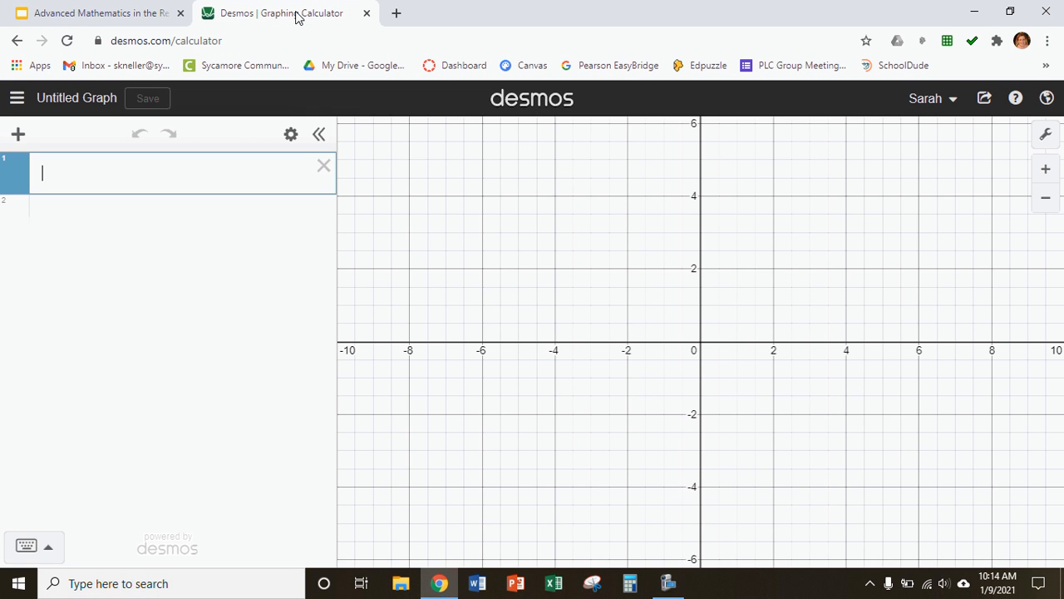
{"action": "type", "text": "y"}
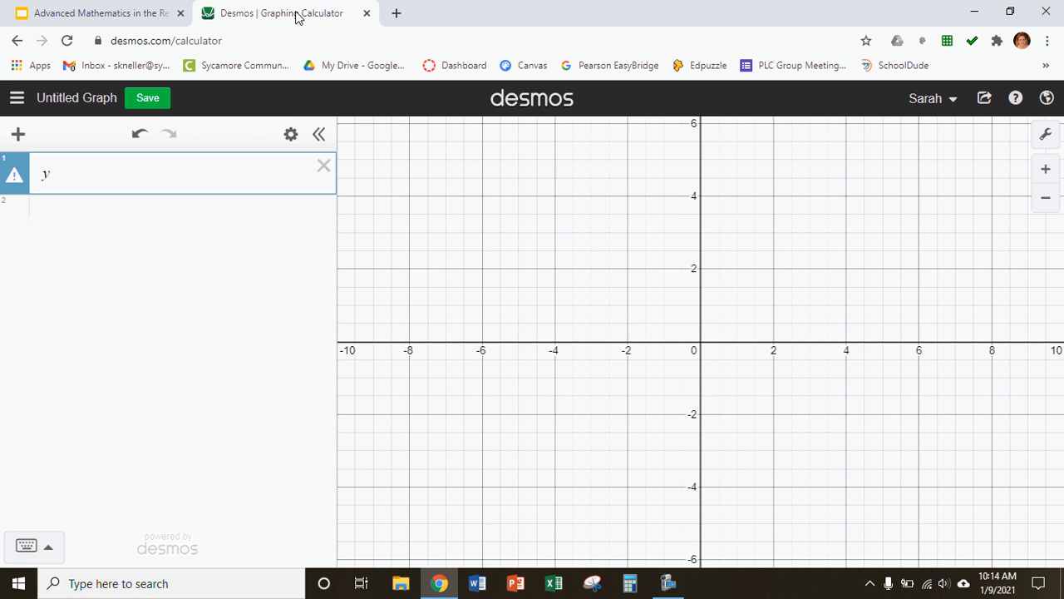
{"action": "type", "text": "=xsi"}
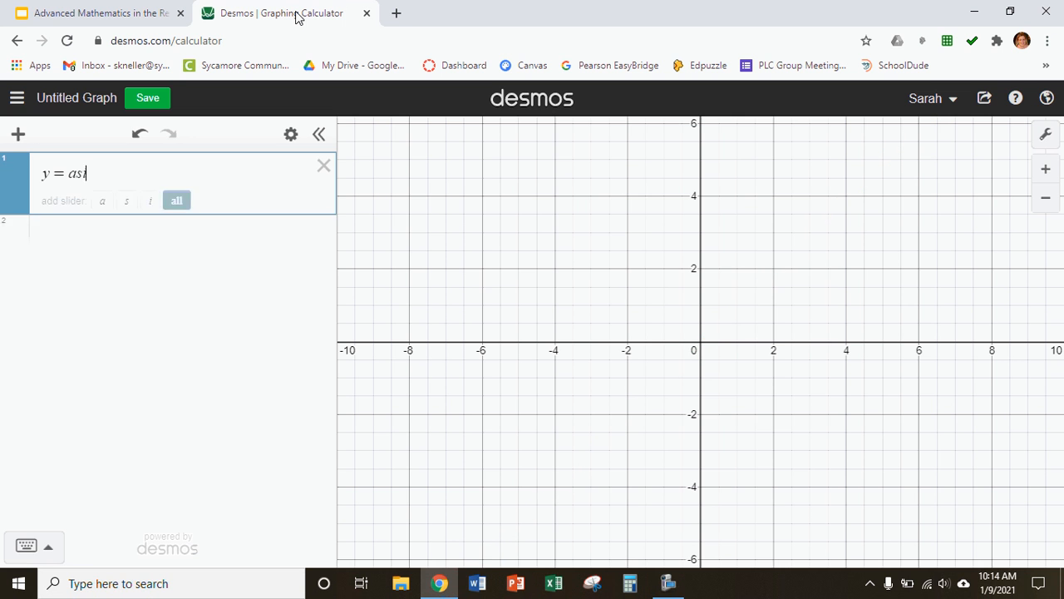
{"action": "type", "text": "n(k("}
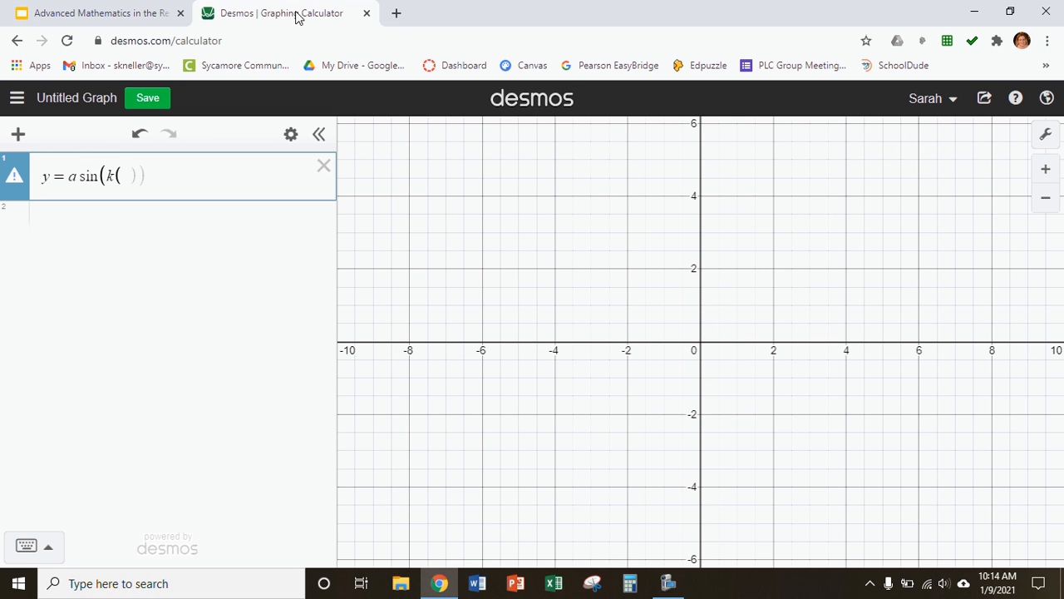
{"action": "type", "text": "x-b"}
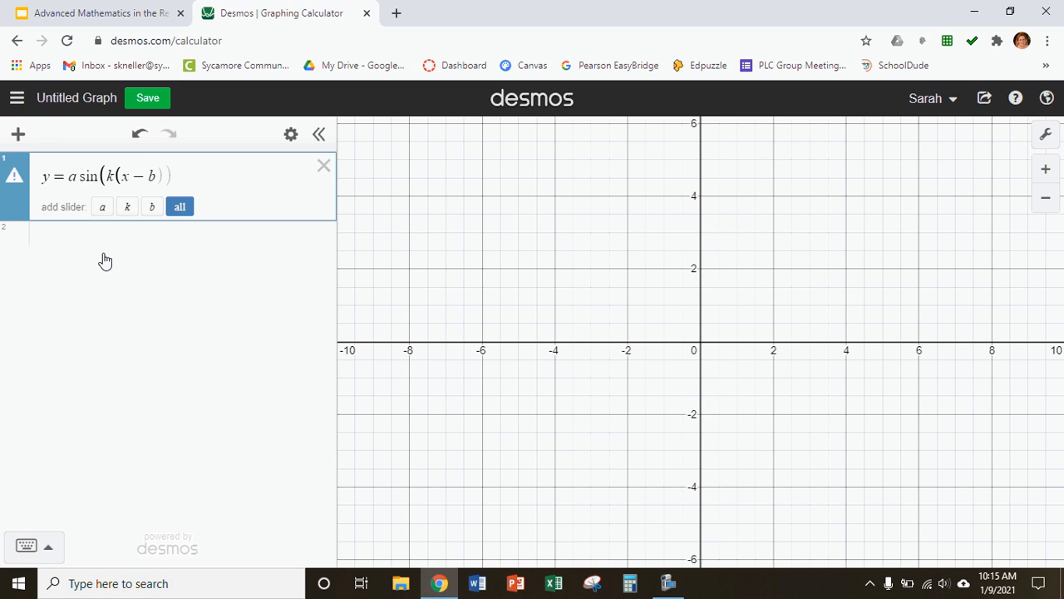
{"action": "left_click", "coordinate": [180, 207]}
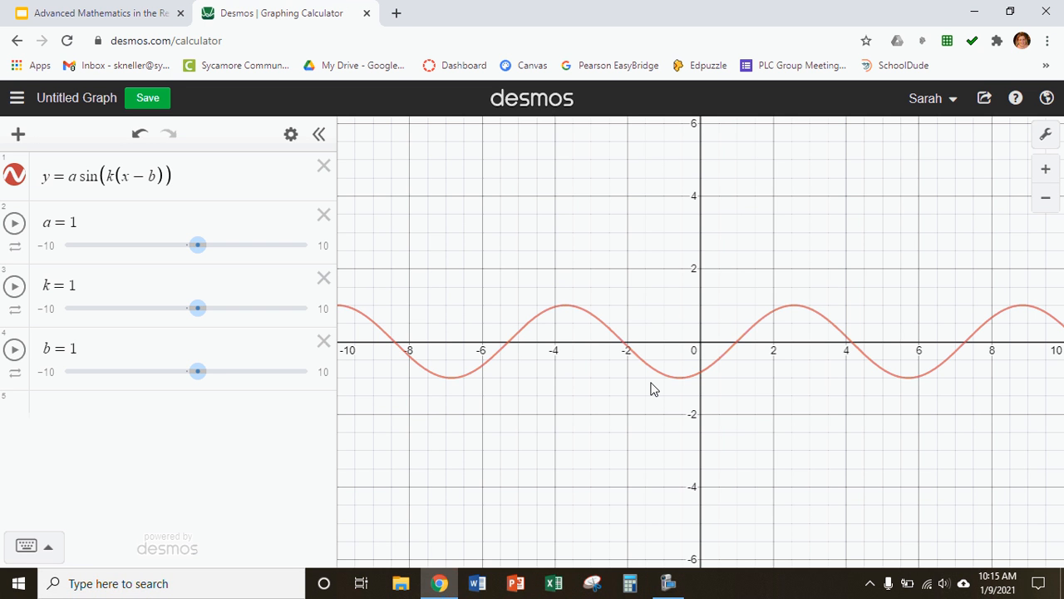
Examine the sine curve at closer and wider zoom levels, ending with the x-axis spanning about −15 to 15.
{"action": "scroll", "coordinate": [653, 389], "scroll_direction": "up", "scroll_amount": 1}
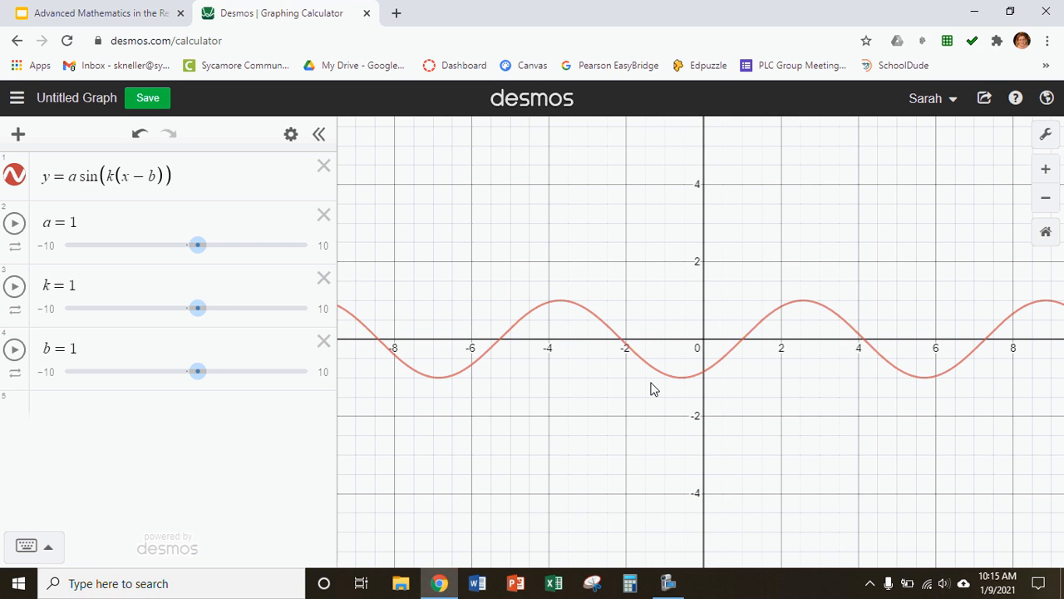
{"action": "scroll", "coordinate": [654, 389], "scroll_direction": "up", "scroll_amount": 1}
{"action": "scroll", "coordinate": [653, 389], "scroll_direction": "down", "scroll_amount": 2}
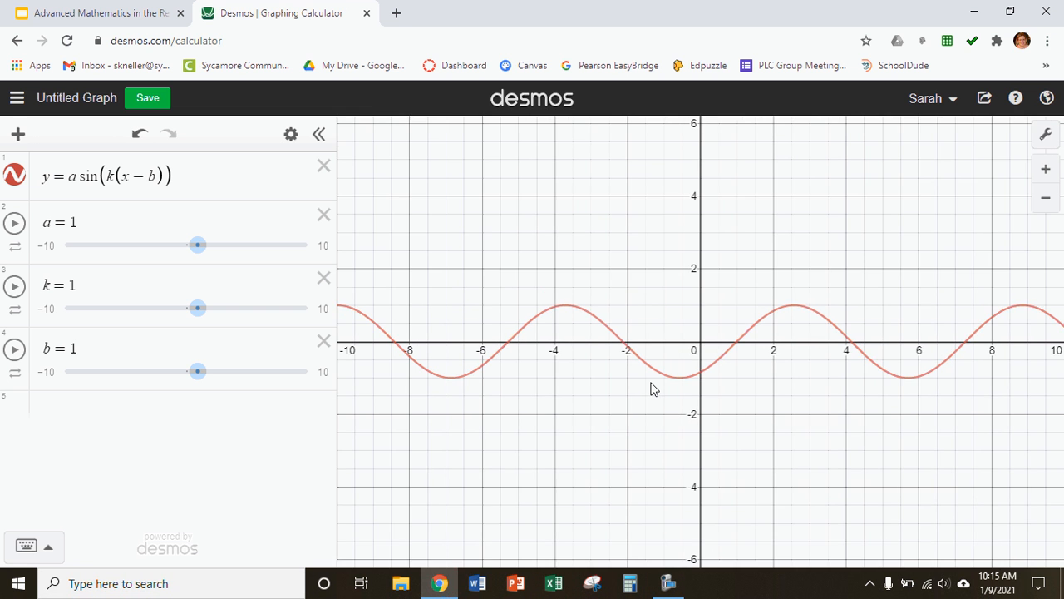
{"action": "scroll", "coordinate": [654, 389], "scroll_direction": "down", "scroll_amount": 1}
{"action": "scroll", "coordinate": [654, 389], "scroll_direction": "up", "scroll_amount": 1}
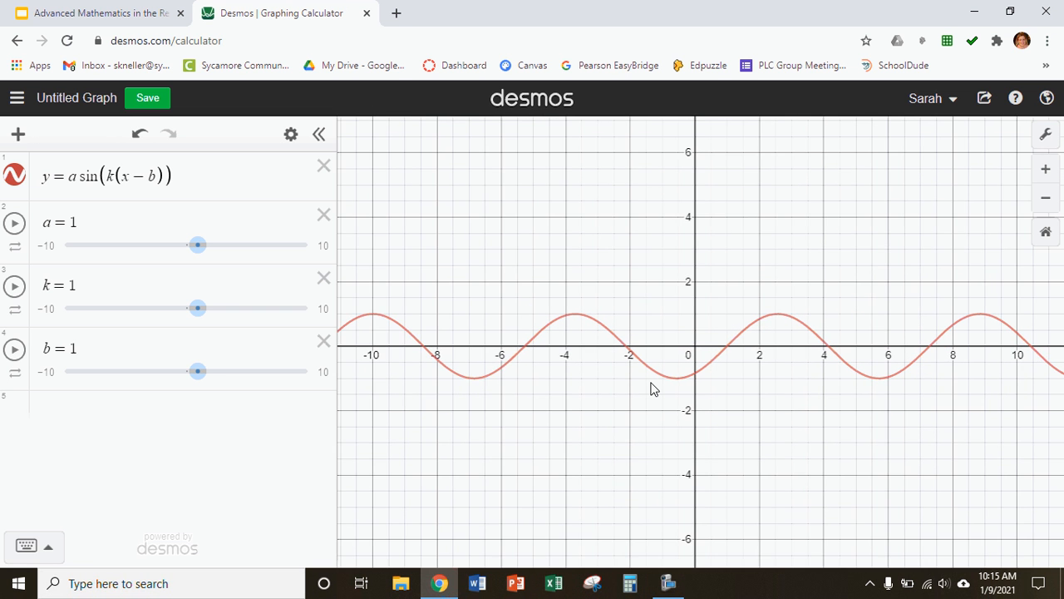
{"action": "scroll", "coordinate": [653, 389], "scroll_direction": "down", "scroll_amount": 1}
{"action": "scroll", "coordinate": [653, 390], "scroll_direction": "down", "scroll_amount": 2}
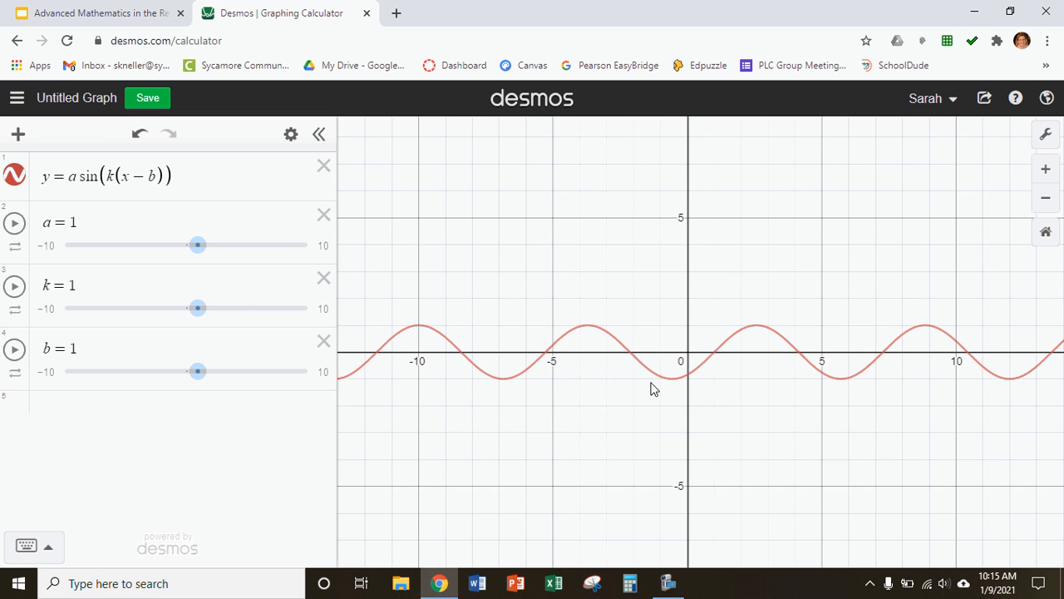
{"action": "scroll", "coordinate": [653, 390], "scroll_direction": "down", "scroll_amount": 1}
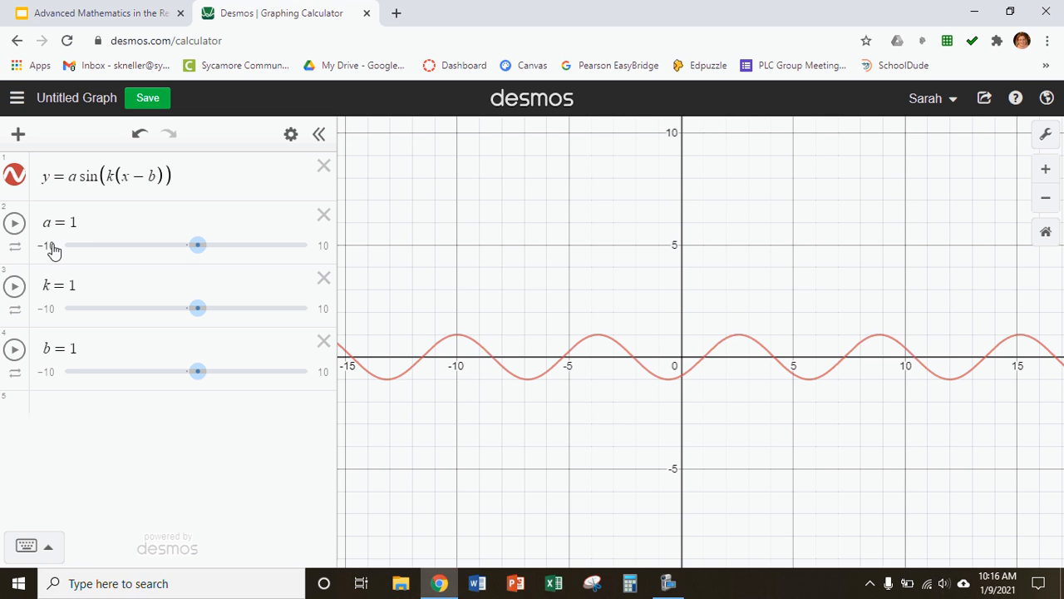
Set the k slider's range from 1 to 10 with a step of 1.
{"action": "left_click", "coordinate": [50, 310]}
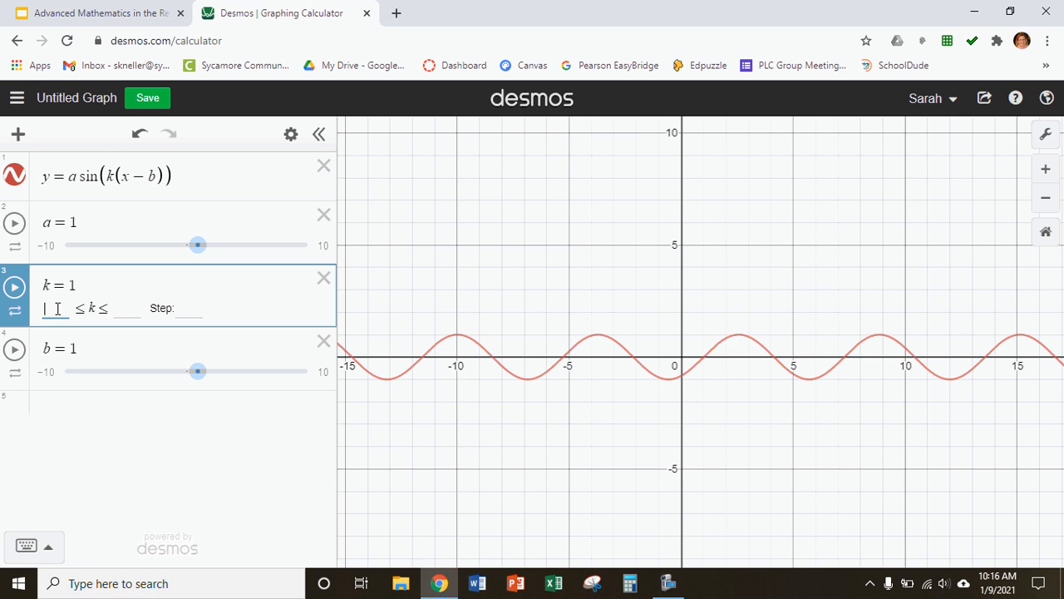
{"action": "type", "text": "1"}
{"action": "left_click", "coordinate": [137, 308]}
{"action": "type", "text": "10"}
{"action": "left_click", "coordinate": [188, 308]}
{"action": "type", "text": "1"}
{"action": "key", "text": "Return"}
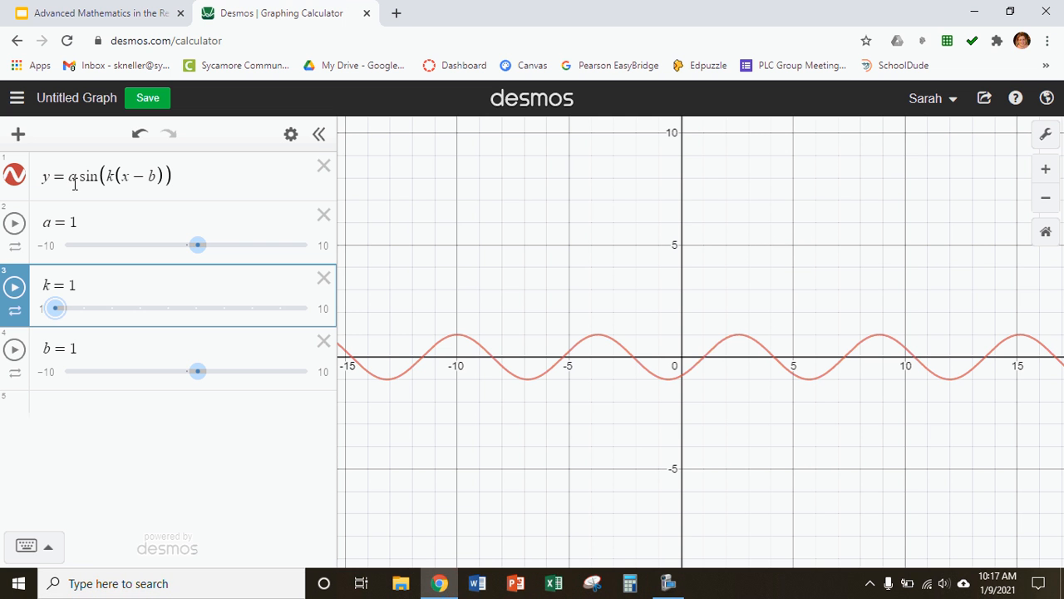
Play the a and k slider animations one at a time, pausing each, and start the b animation.
{"action": "left_click", "coordinate": [14, 224]}
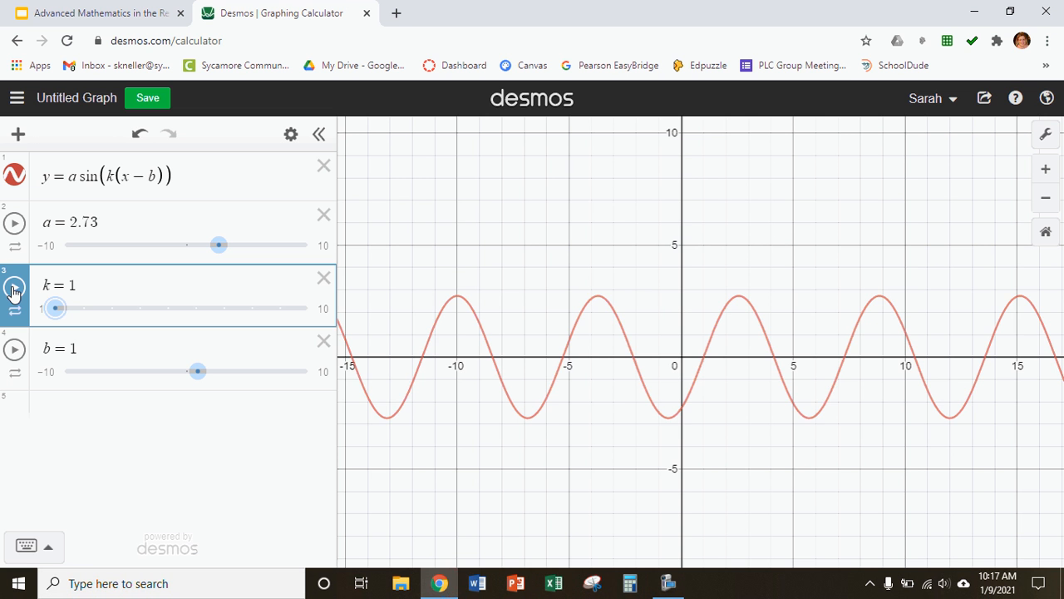
{"action": "left_click", "coordinate": [14, 288]}
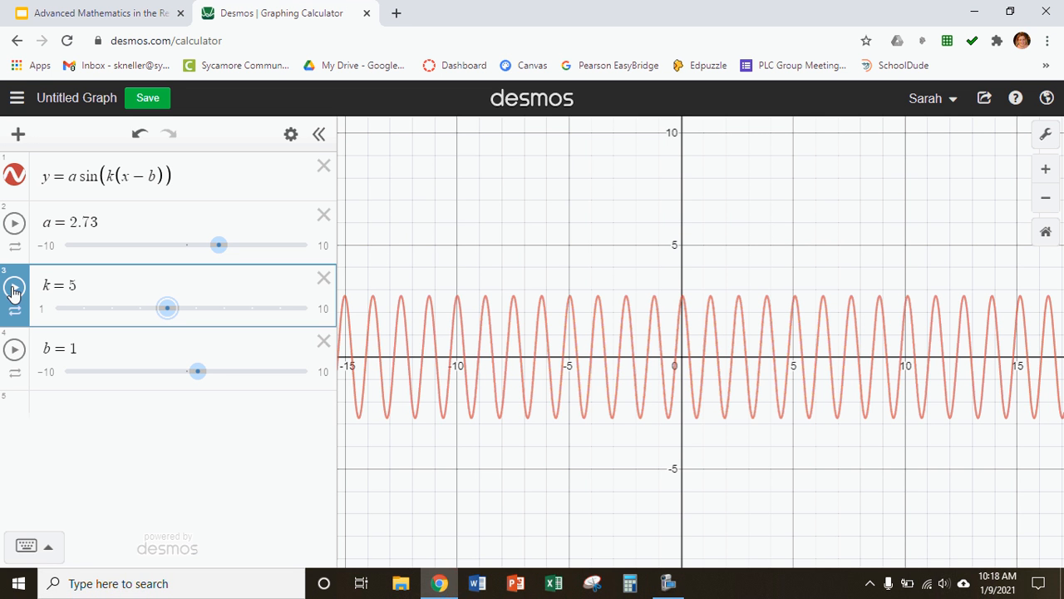
{"action": "left_click", "coordinate": [13, 352]}
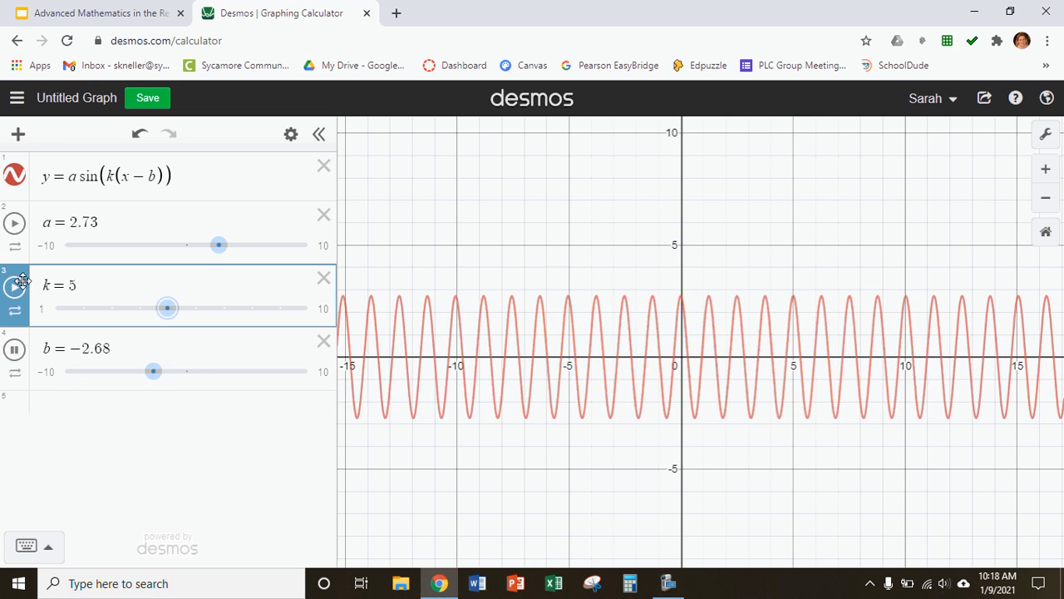
Animate k and a together with the running b slider, and pause all three animations.
{"action": "left_click", "coordinate": [13, 293]}
{"action": "left_click", "coordinate": [14, 223]}
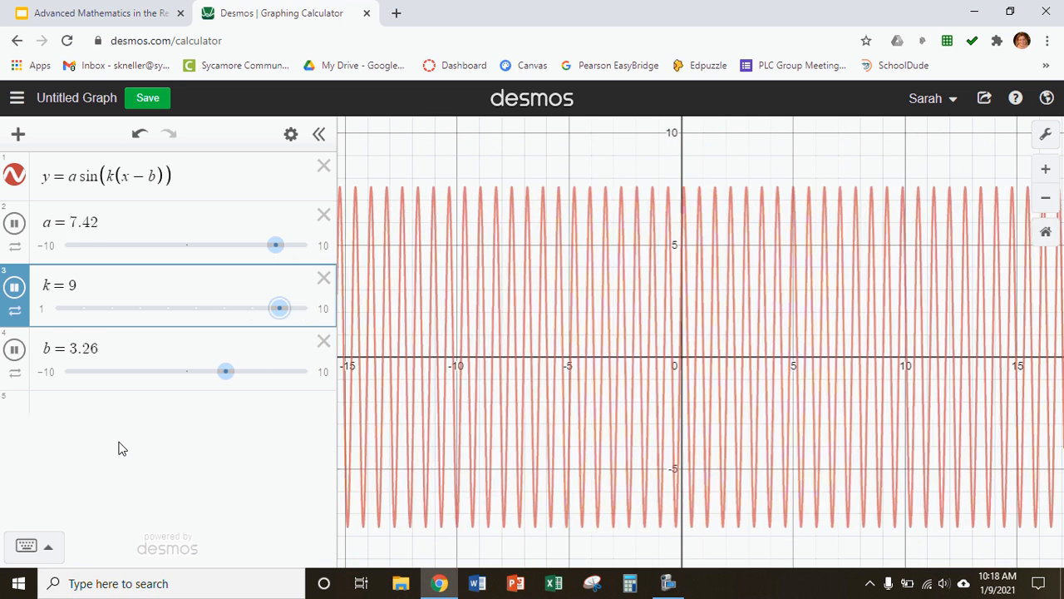
{"action": "left_click", "coordinate": [14, 223]}
{"action": "left_click", "coordinate": [14, 286]}
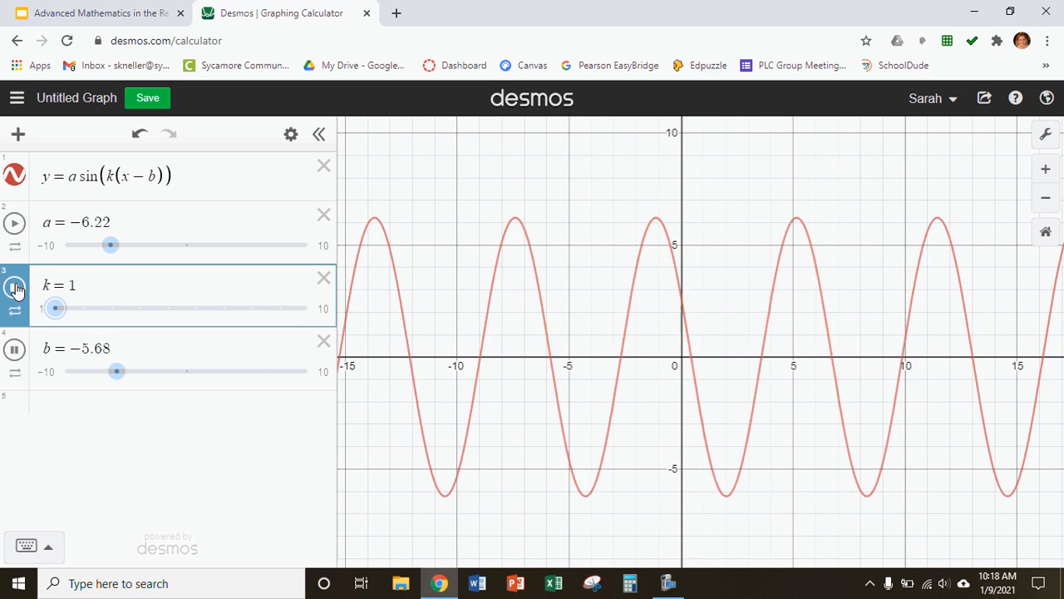
{"action": "left_click", "coordinate": [14, 350]}
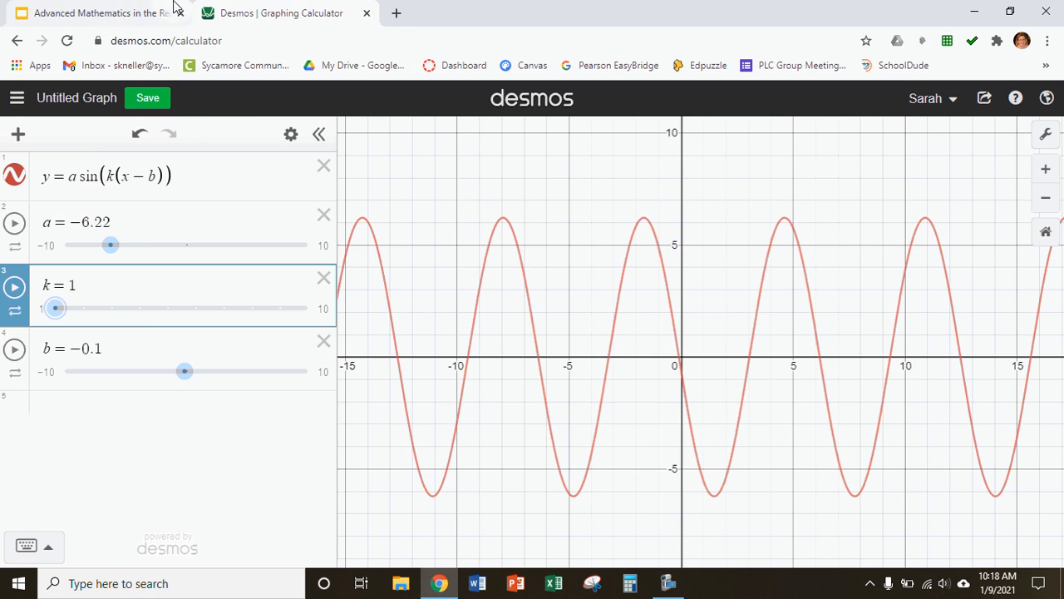
Recheck the slide's equations in Google Slides and, back in Desmos, replace sin with cos to make y = a cos(k(x − b)).
{"action": "left_click", "coordinate": [140, 12]}
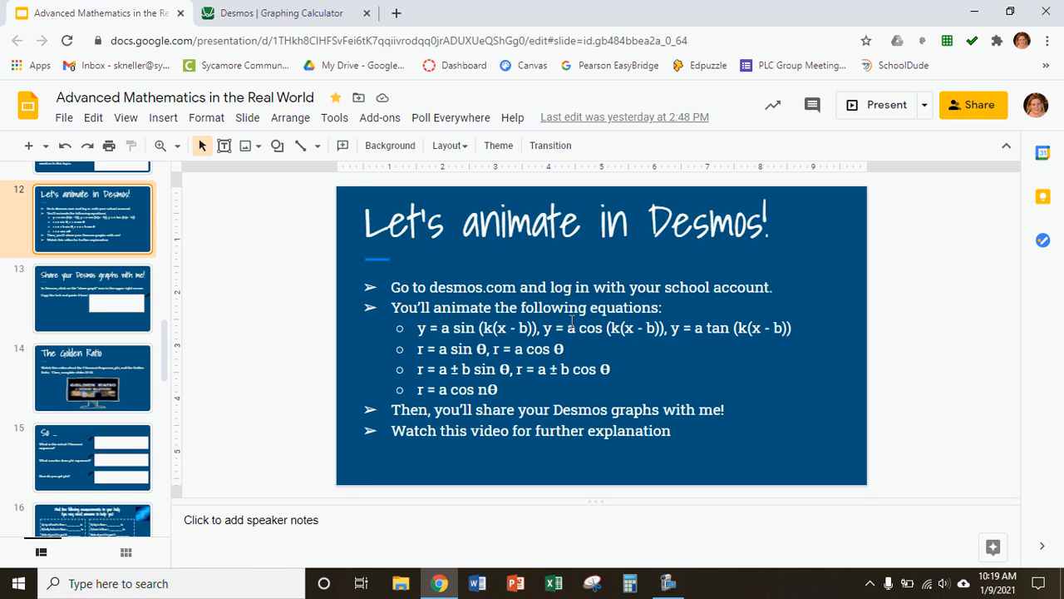
{"action": "left_click", "coordinate": [268, 21]}
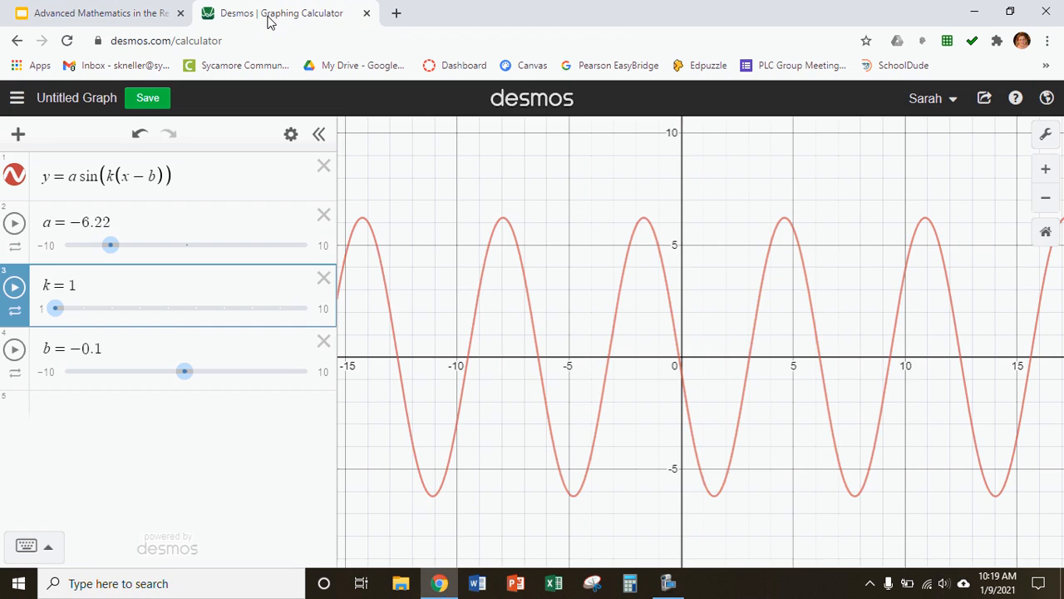
{"action": "left_click", "coordinate": [83, 172]}
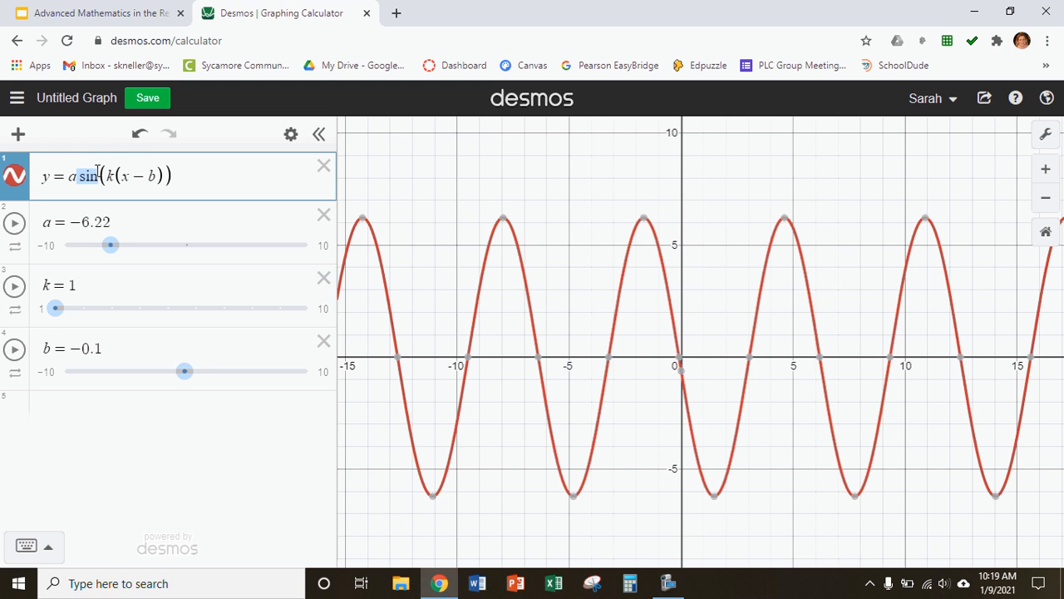
{"action": "type", "text": "tan"}
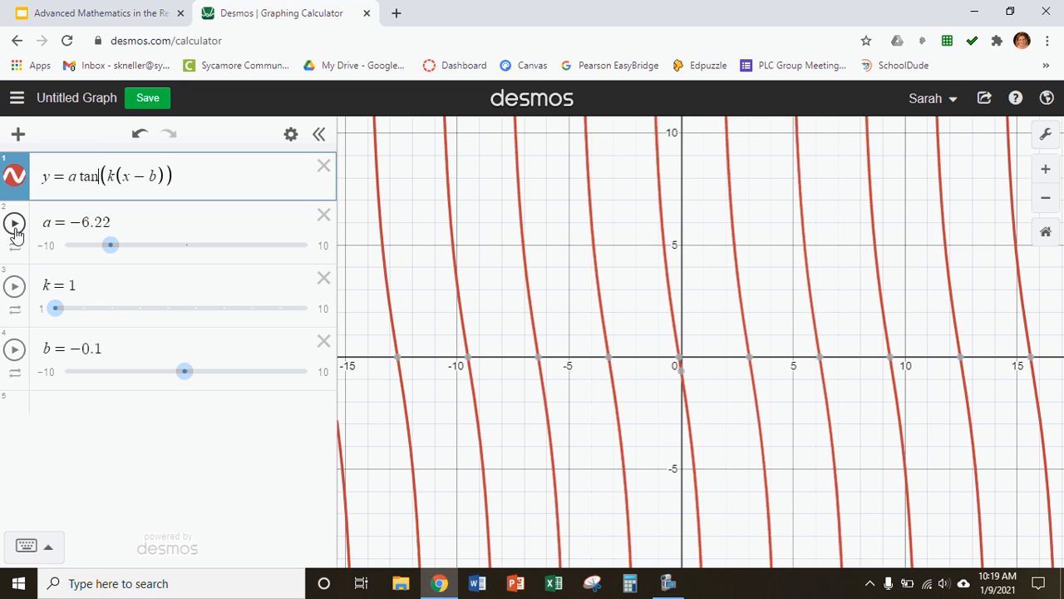
{"action": "key", "text": "BackSpace"}
{"action": "key", "text": "BackSpace"}
{"action": "key", "text": "BackSpace"}
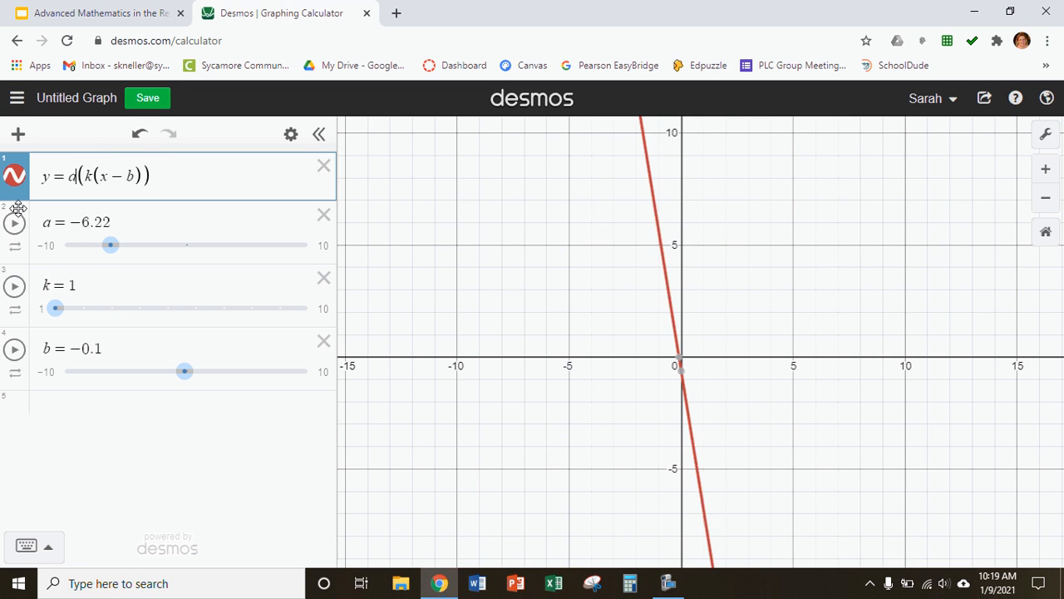
{"action": "type", "text": "dos"}
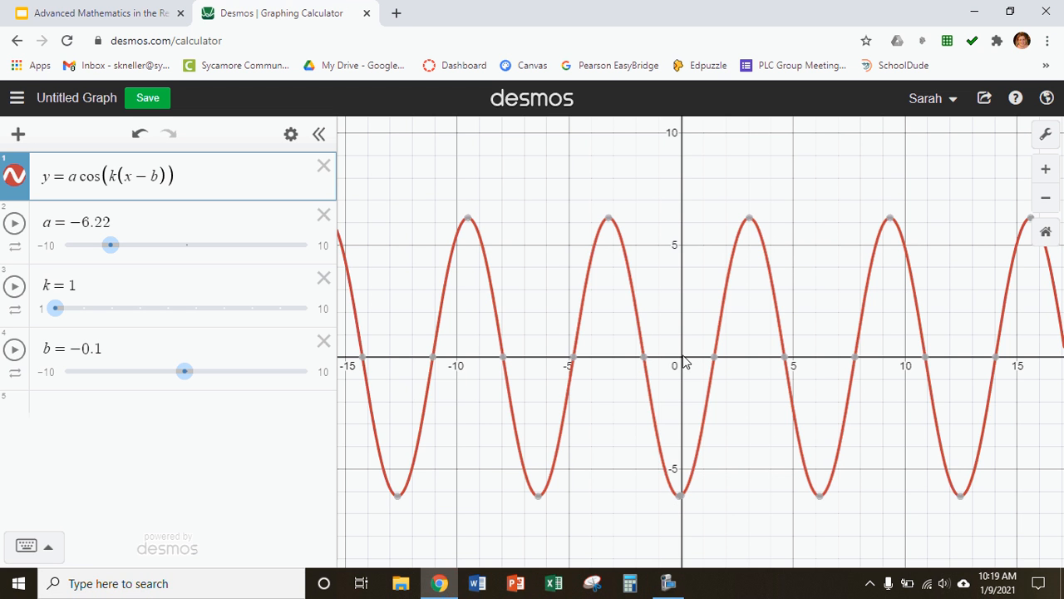
Set the a slider to 1 and the b slider to 0 for the cosine graph.
{"action": "left_click_drag", "start_coordinate": [110, 245], "coordinate": [200, 264]}
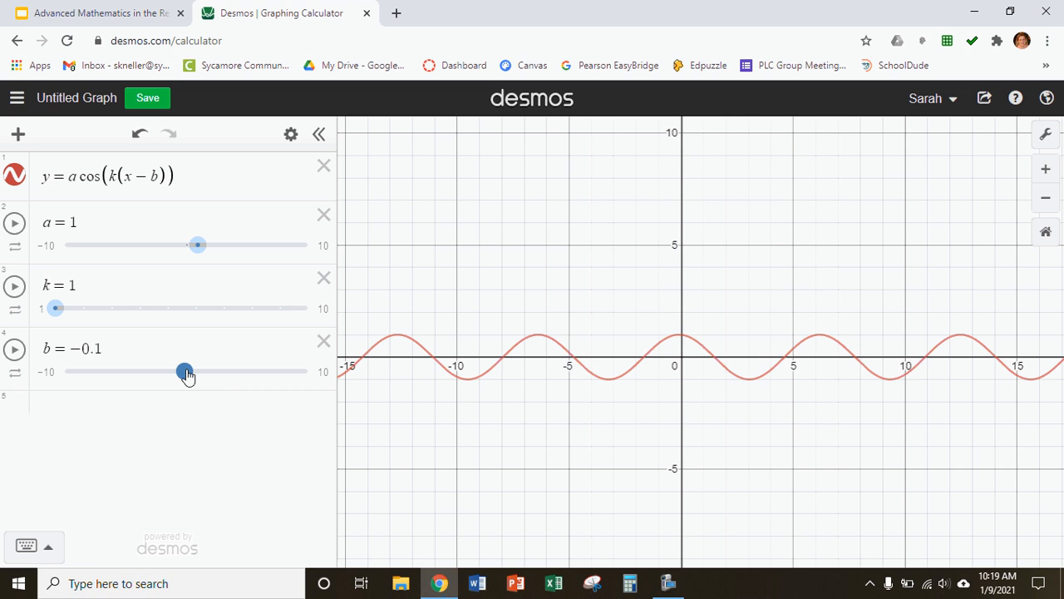
{"action": "left_click_drag", "start_coordinate": [184, 372], "coordinate": [189, 374]}
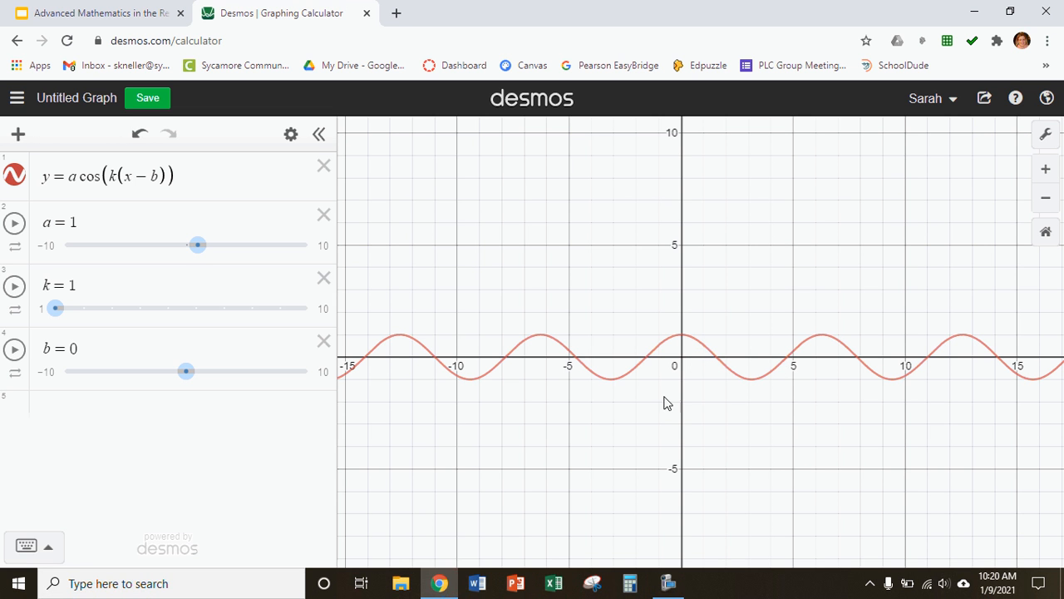
Animate the a, k and b sliders of the cosine graph simultaneously, and pause all three.
{"action": "left_click", "coordinate": [14, 223]}
{"action": "left_click", "coordinate": [14, 286]}
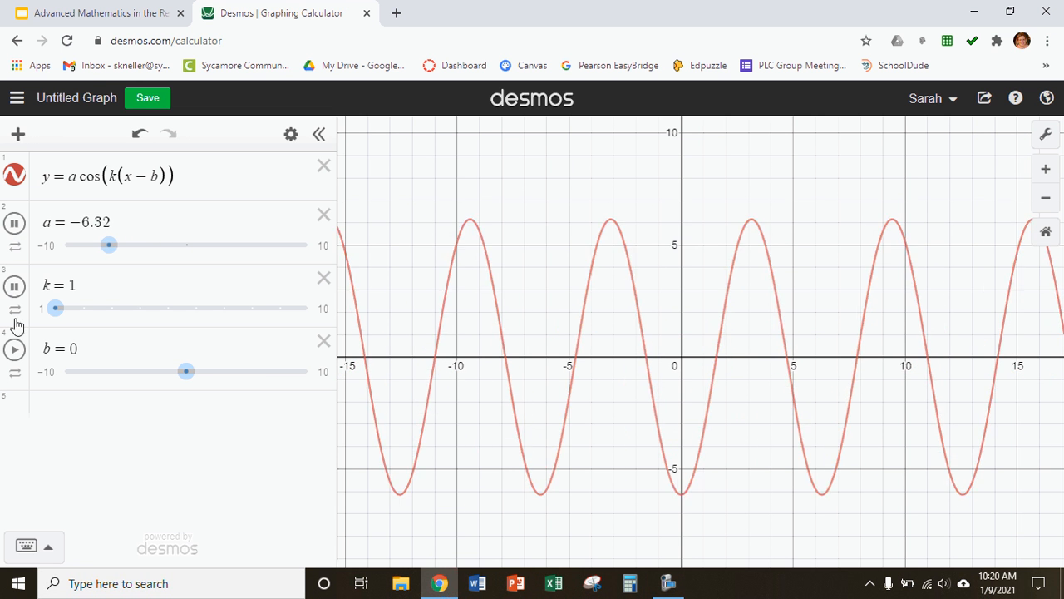
{"action": "left_click", "coordinate": [14, 350]}
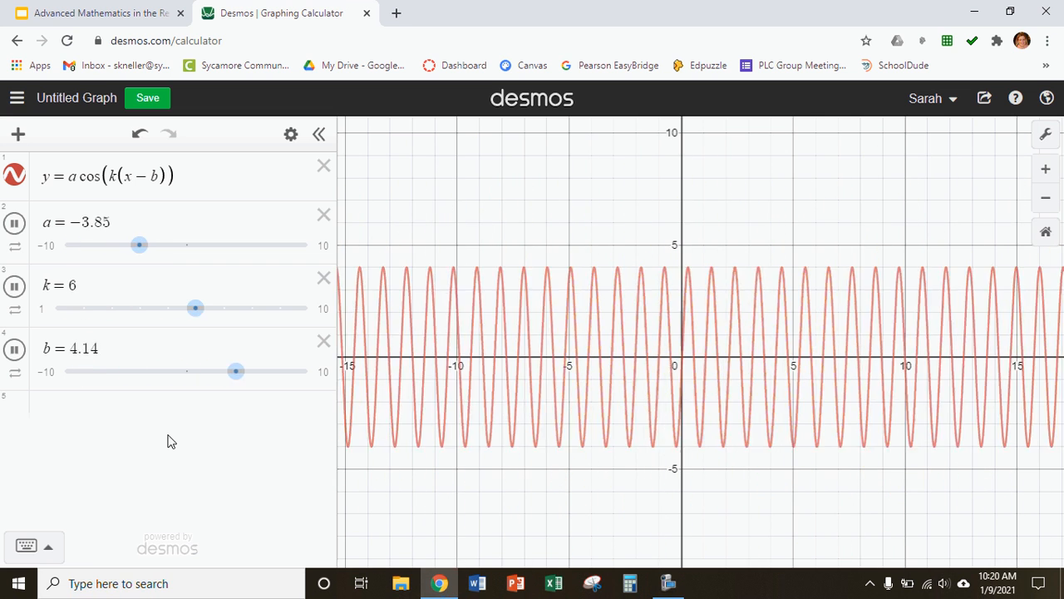
{"action": "left_click", "coordinate": [14, 222]}
{"action": "left_click", "coordinate": [14, 285]}
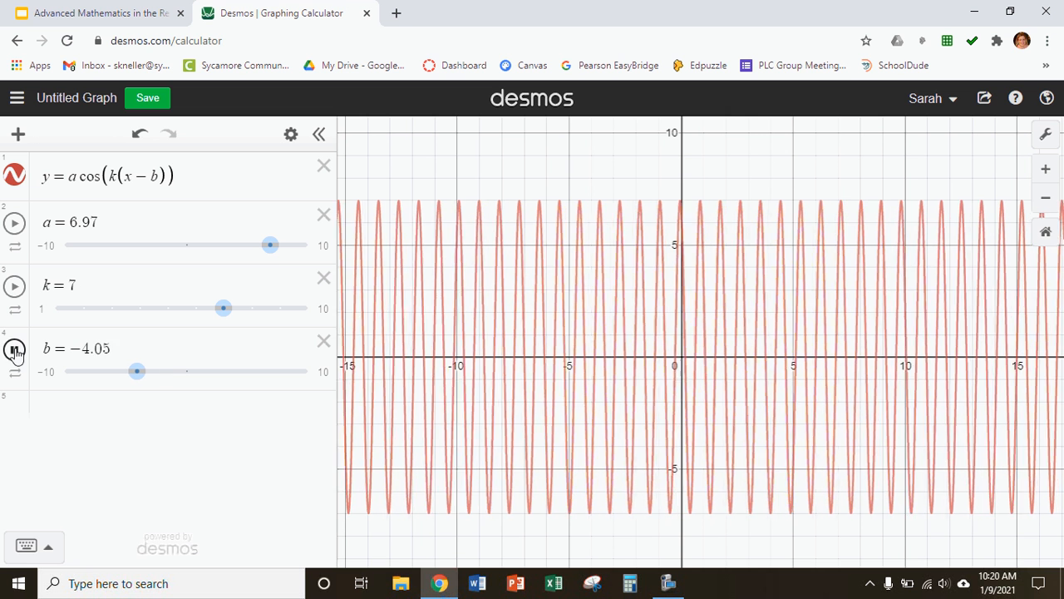
{"action": "left_click", "coordinate": [15, 349]}
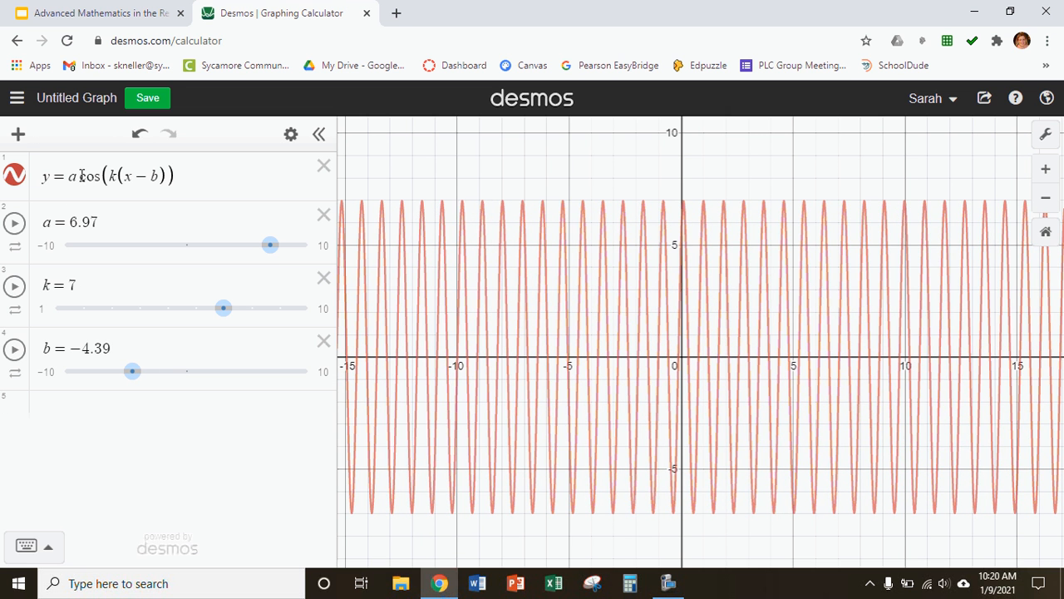
Replace cos with tan to make y = a tan(k(x − b)), and set the sliders to a = 1, k = 2 and b = 1.
{"action": "left_click_drag", "start_coordinate": [80, 176], "coordinate": [97, 177]}
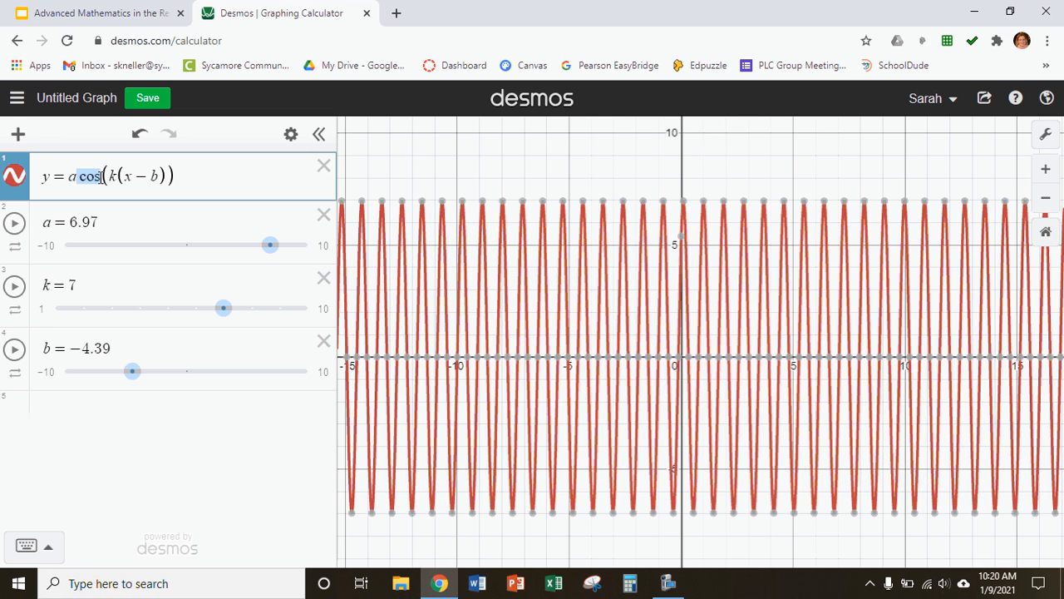
{"action": "type", "text": "tan"}
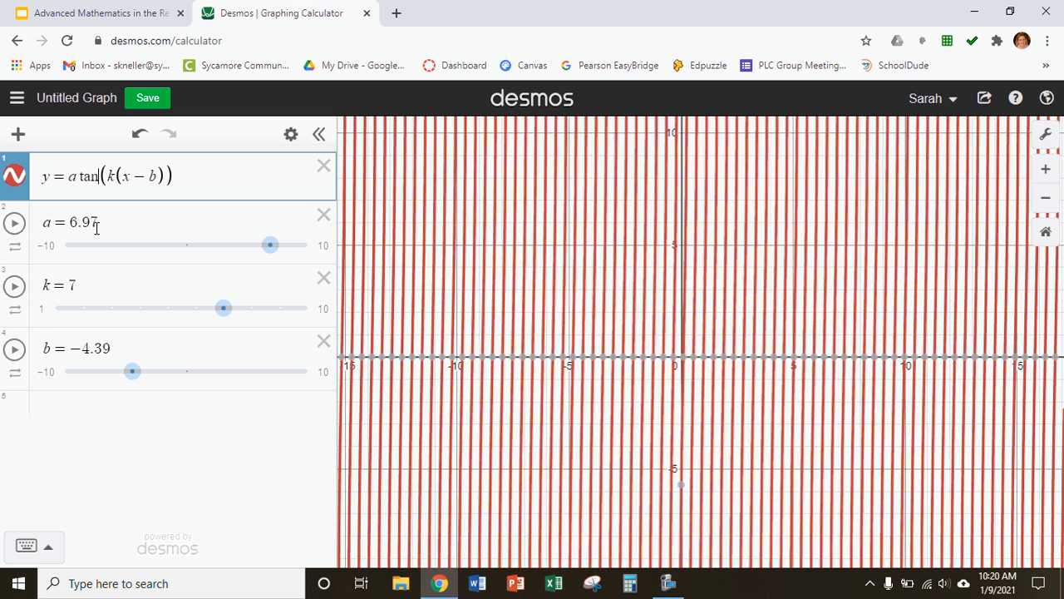
{"action": "left_click_drag", "start_coordinate": [270, 245], "coordinate": [185, 257]}
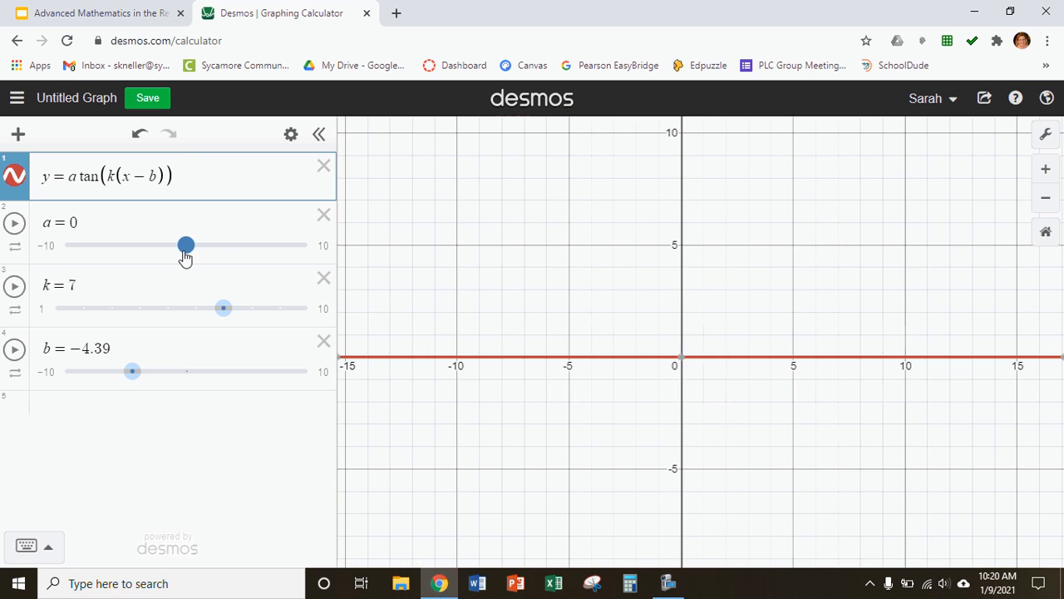
{"action": "left_click_drag", "start_coordinate": [222, 317], "coordinate": [194, 312]}
{"action": "left_click_drag", "start_coordinate": [186, 249], "coordinate": [199, 251]}
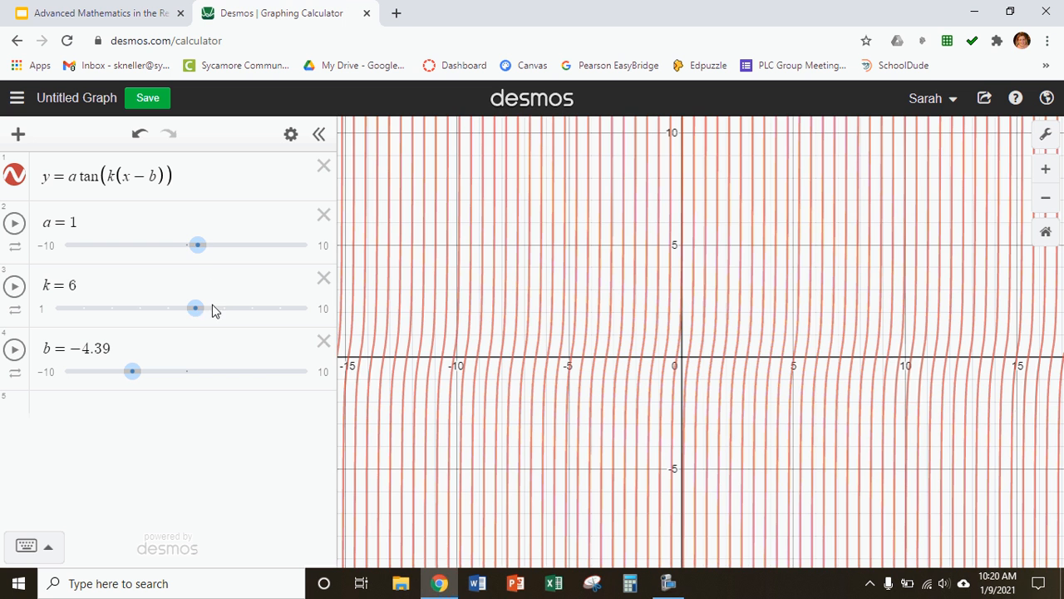
{"action": "left_click_drag", "start_coordinate": [194, 315], "coordinate": [83, 316]}
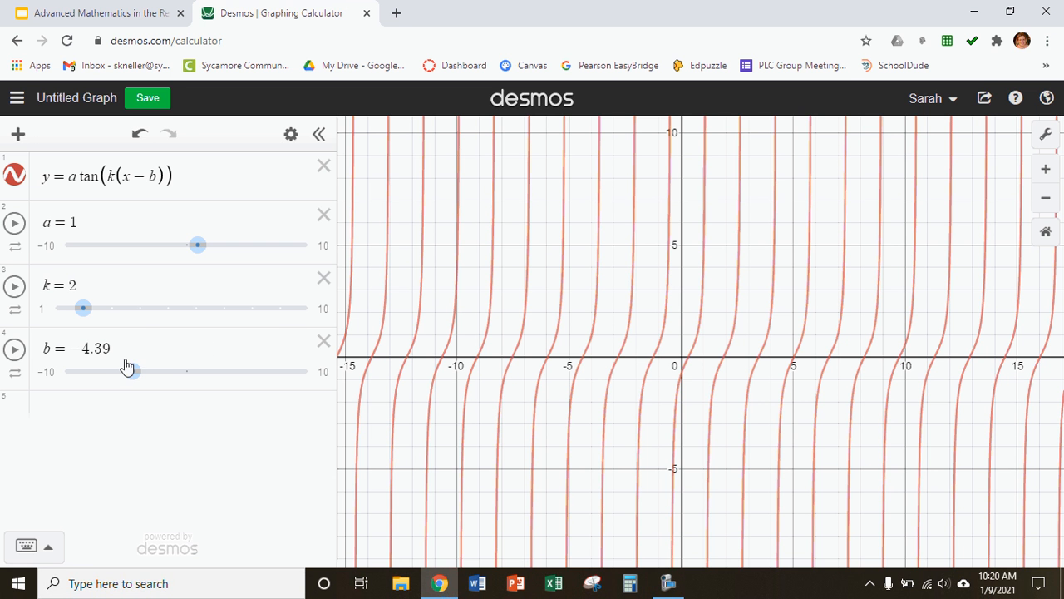
{"action": "left_click_drag", "start_coordinate": [133, 374], "coordinate": [198, 379]}
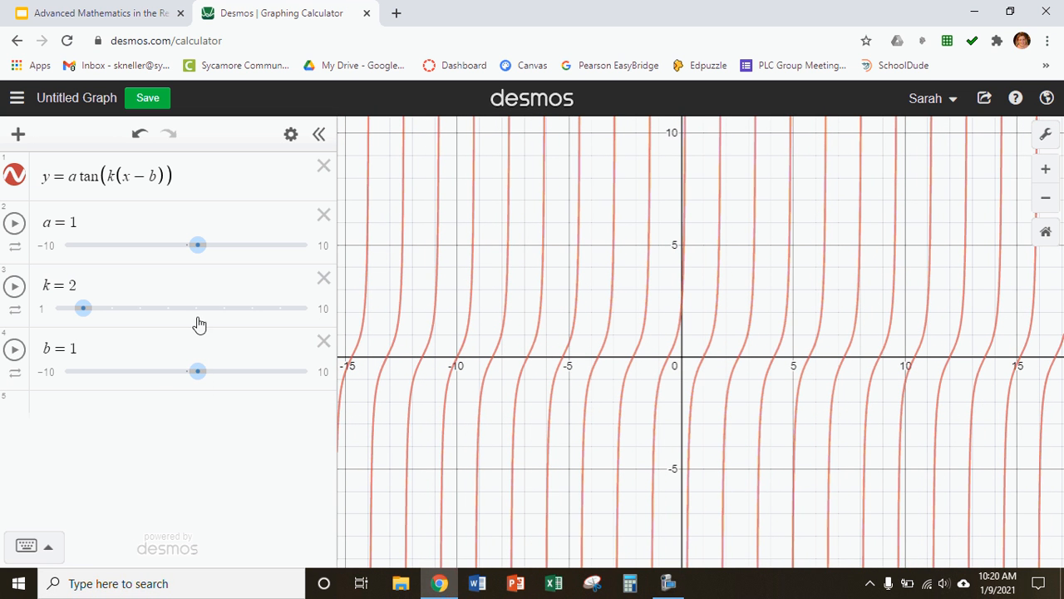
Limit the k slider's maximum to 5, and animate and pause the a slider of the tangent graph.
{"action": "left_click", "coordinate": [324, 313]}
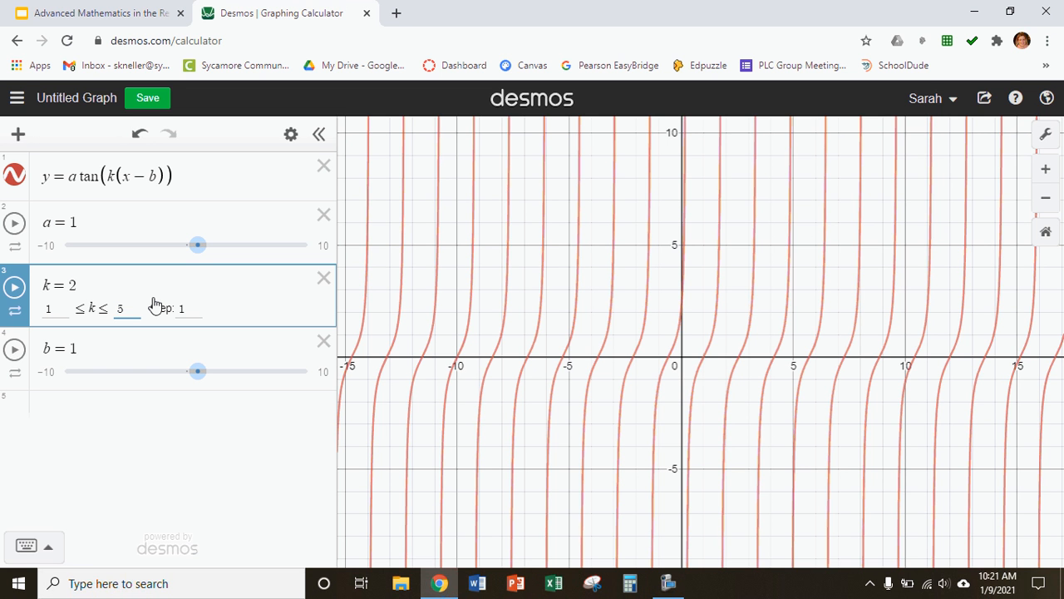
{"action": "left_click", "coordinate": [153, 304]}
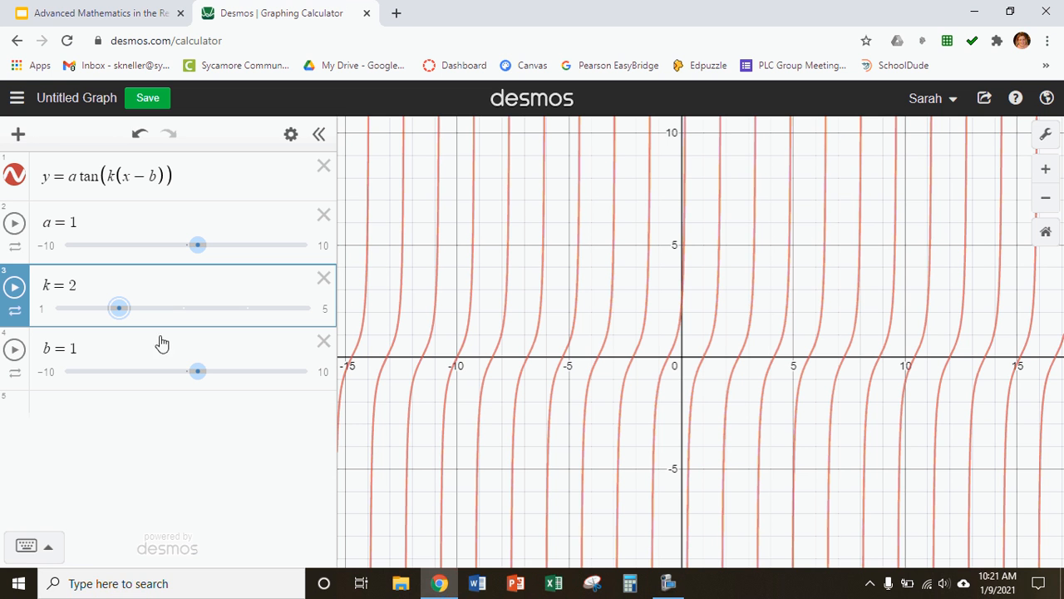
{"action": "left_click", "coordinate": [15, 224]}
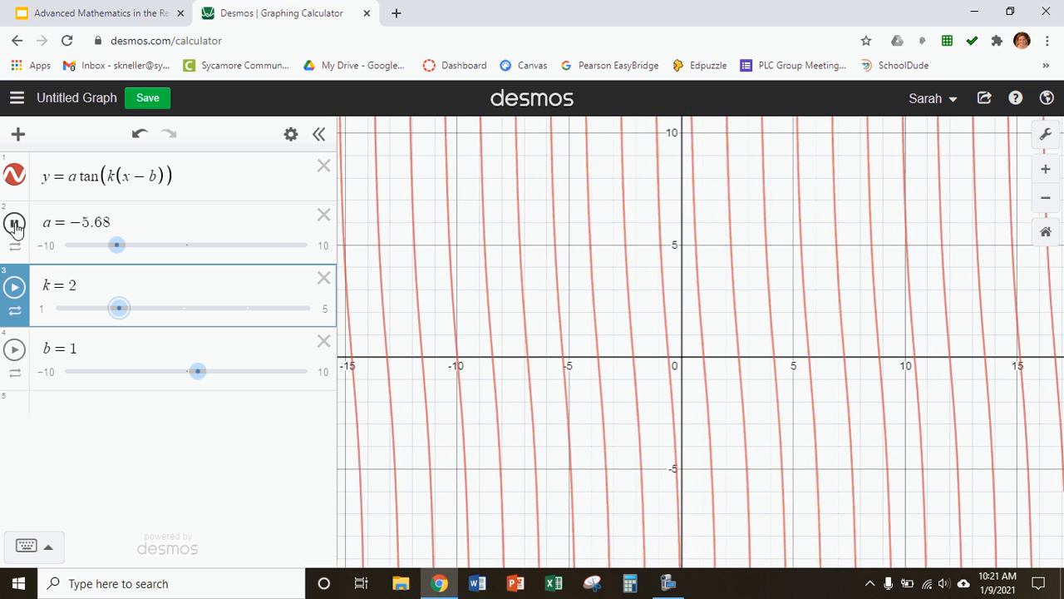
{"action": "left_click", "coordinate": [14, 223]}
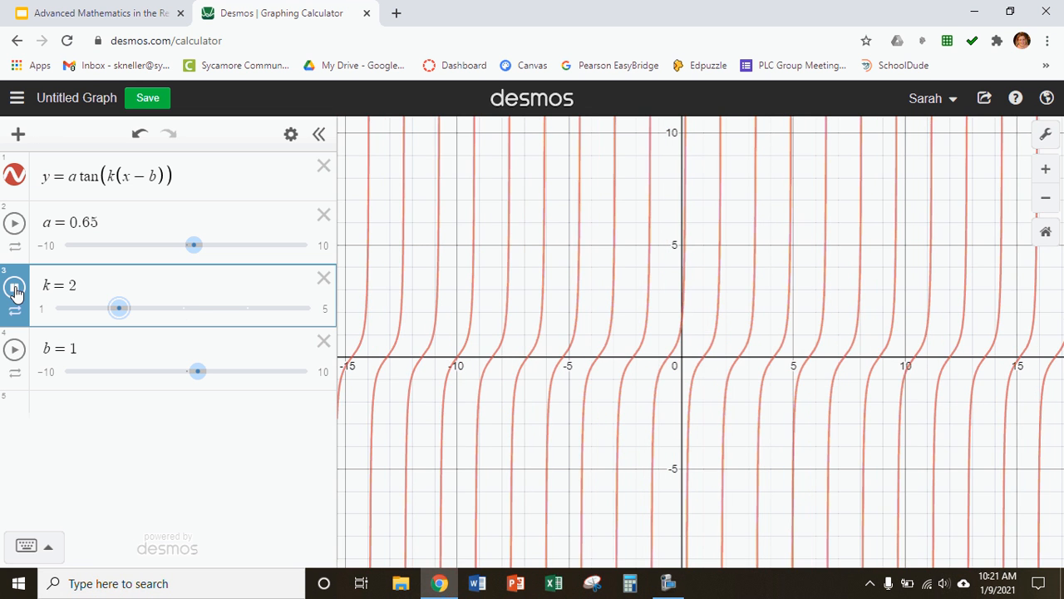
Animate the b slider of the tangent graph together with k and a, and pause all three.
{"action": "left_click", "coordinate": [15, 287]}
{"action": "left_click", "coordinate": [14, 350]}
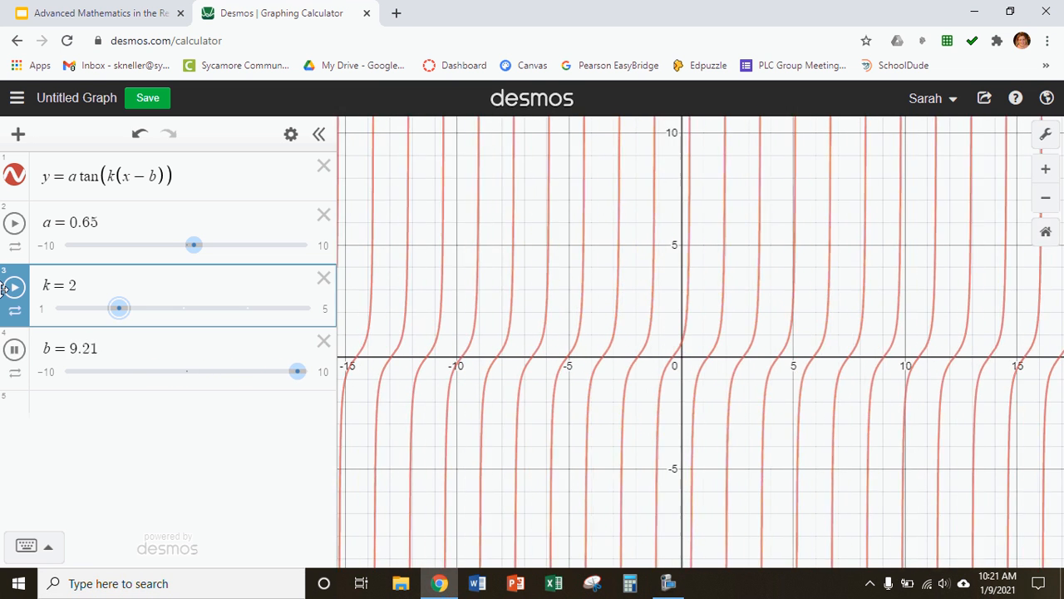
{"action": "left_click", "coordinate": [17, 291]}
{"action": "left_click", "coordinate": [14, 223]}
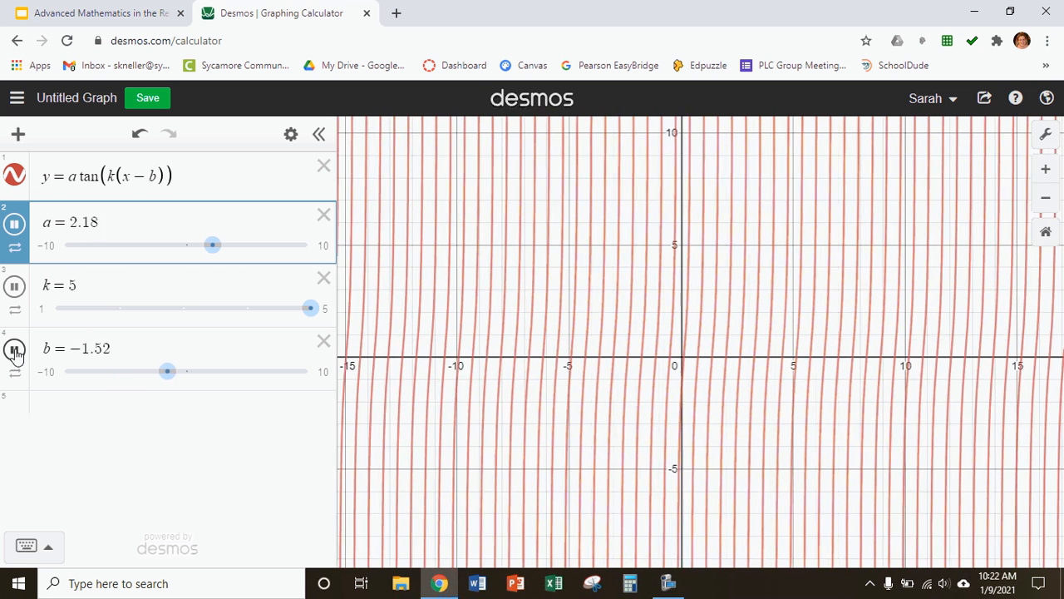
{"action": "left_click", "coordinate": [14, 350]}
{"action": "left_click", "coordinate": [15, 287]}
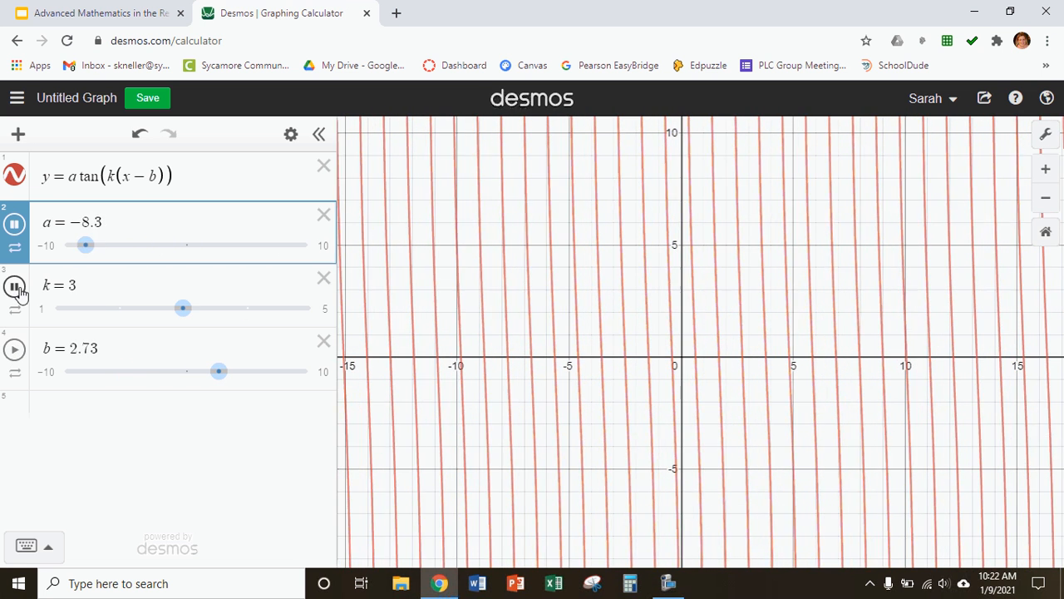
{"action": "left_click", "coordinate": [15, 223]}
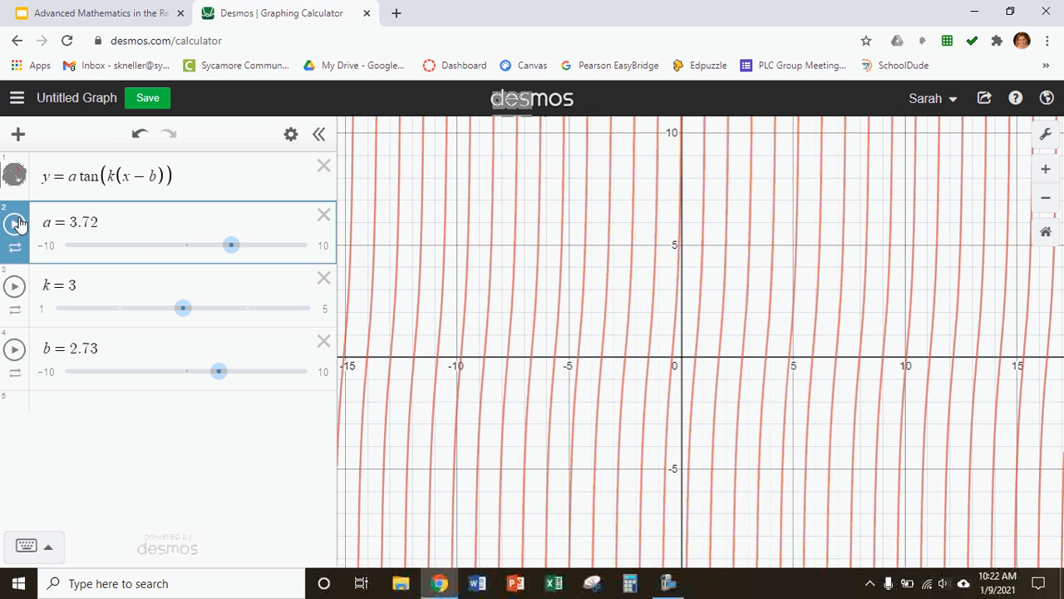
Check the slide's next equations in Google Slides and, back in Desmos, hide the tangent graph.
{"action": "left_click", "coordinate": [91, 13]}
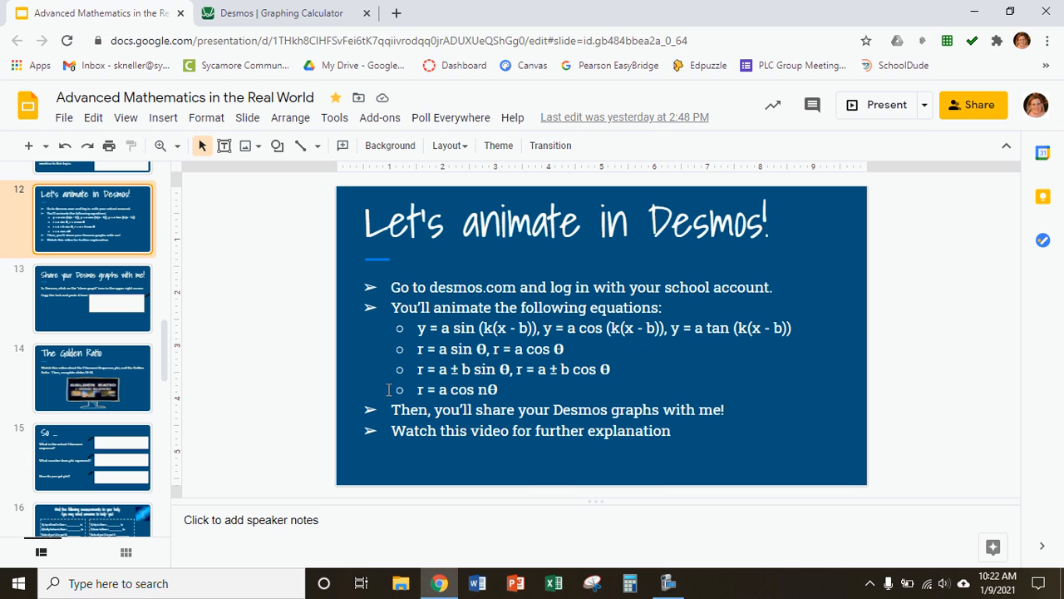
{"action": "left_click", "coordinate": [300, 18]}
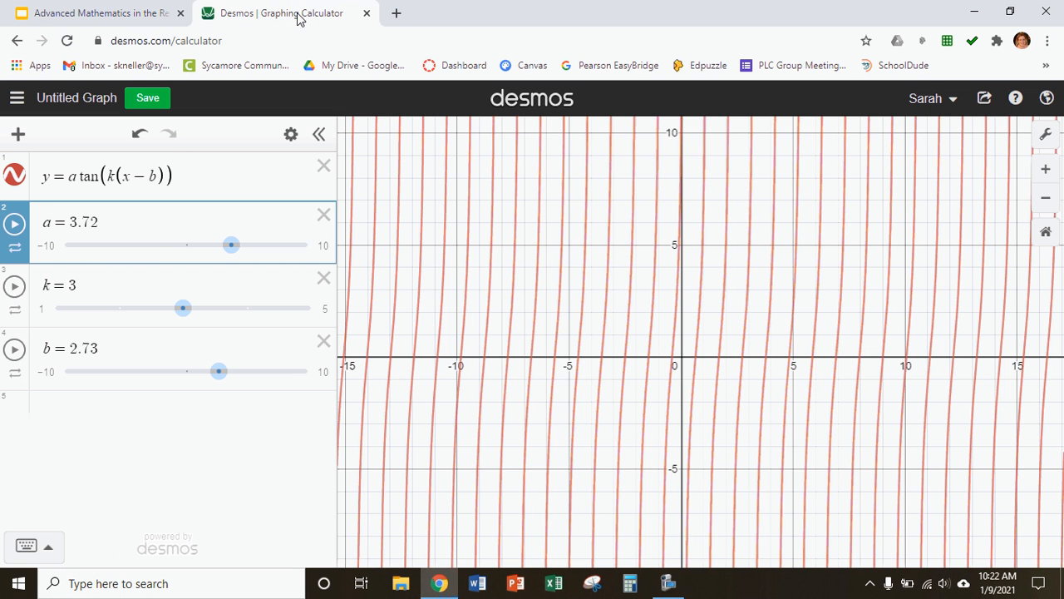
{"action": "left_click", "coordinate": [15, 177]}
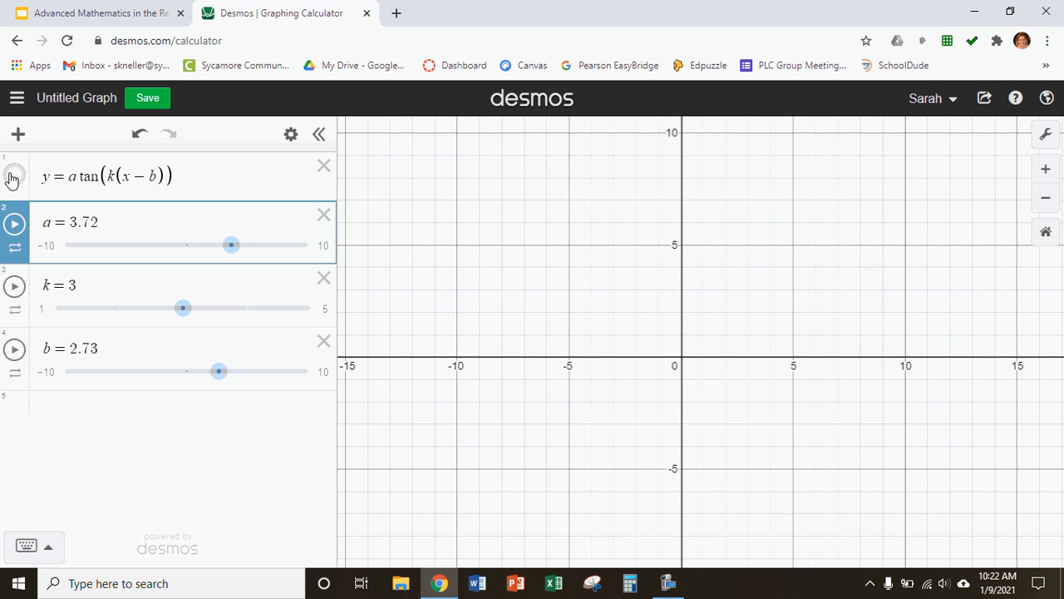
{"action": "left_click", "coordinate": [15, 177]}
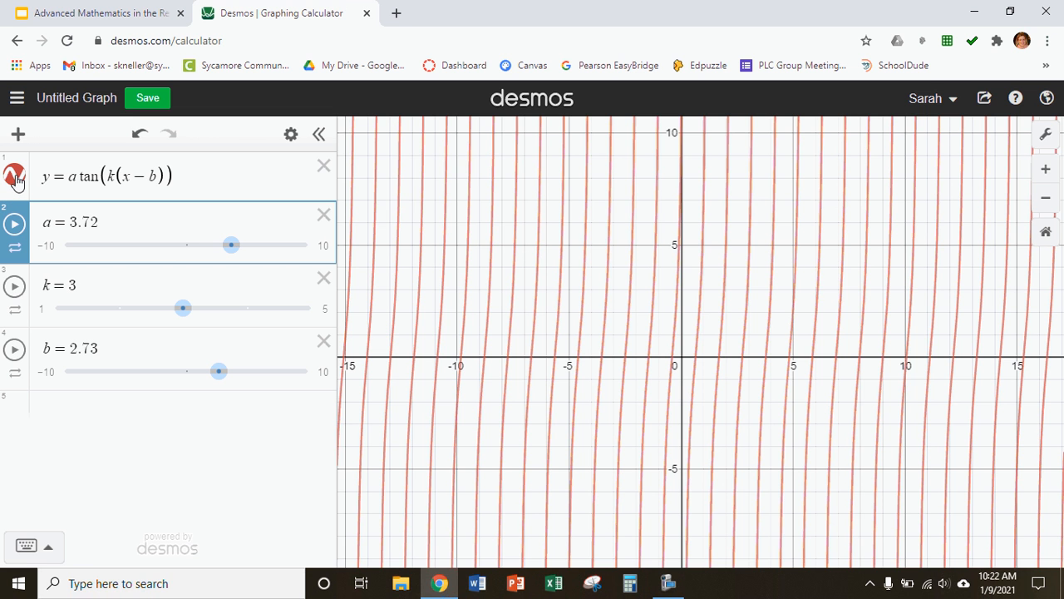
{"action": "left_click", "coordinate": [15, 176]}
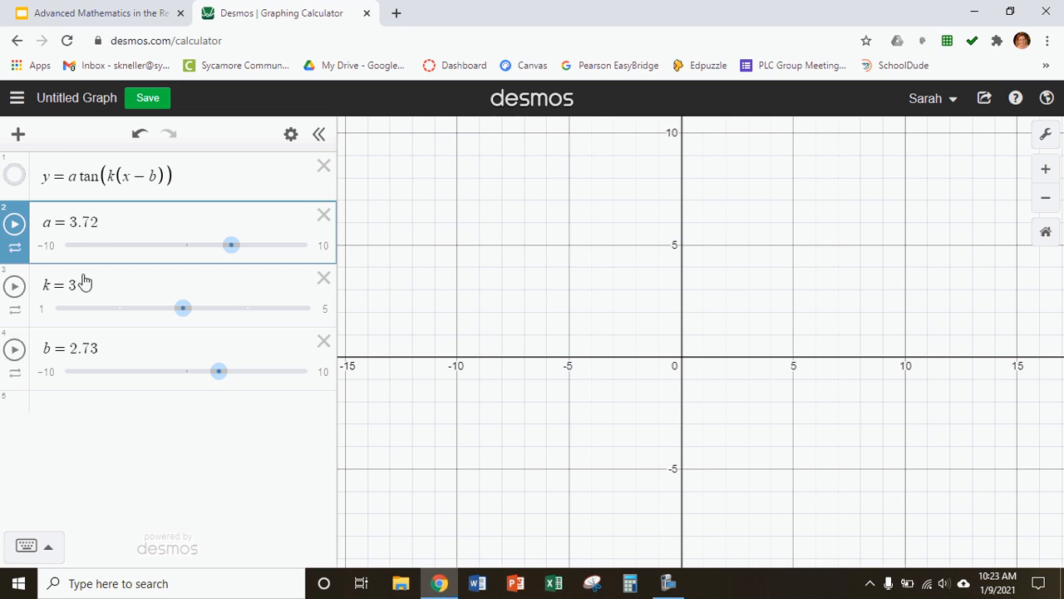
Add the polar equation r = a sin θ on the empty line below the b slider.
{"action": "left_click", "coordinate": [263, 407]}
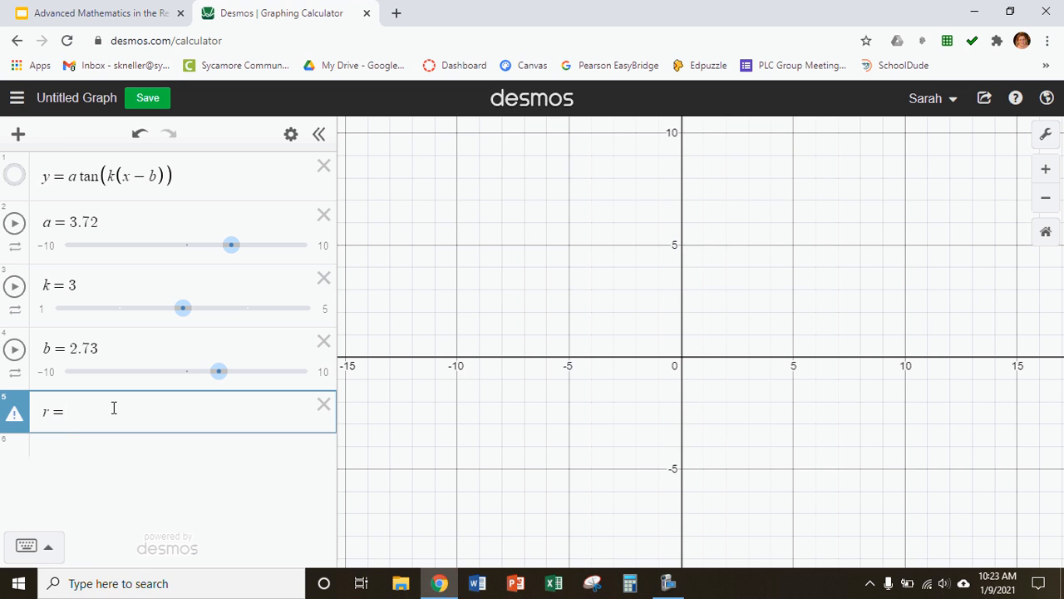
{"action": "type", "text": "sin"}
{"action": "type", "text": "theta"}
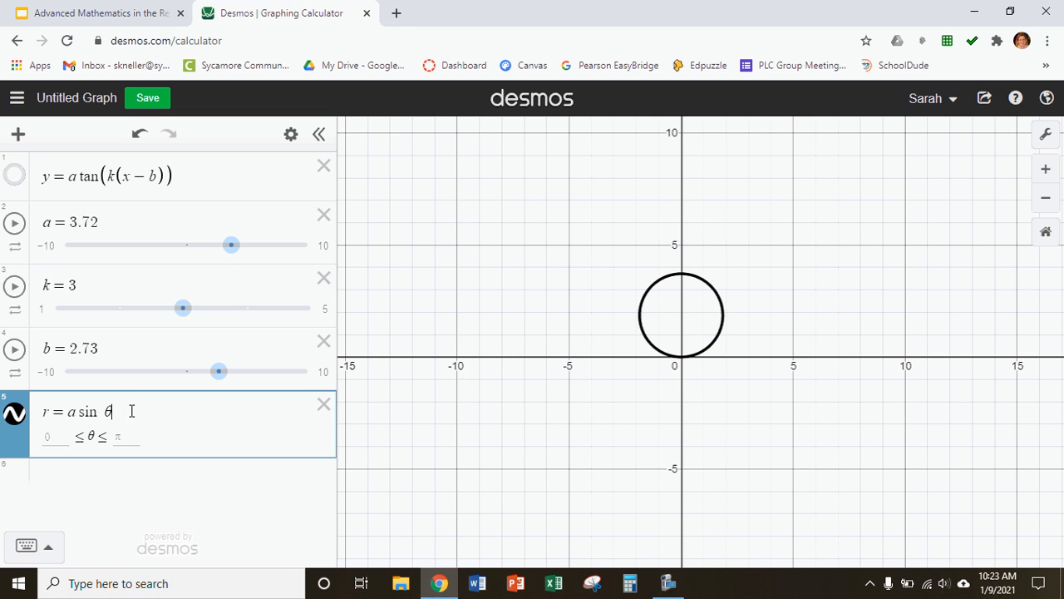
{"action": "left_click", "coordinate": [49, 550]}
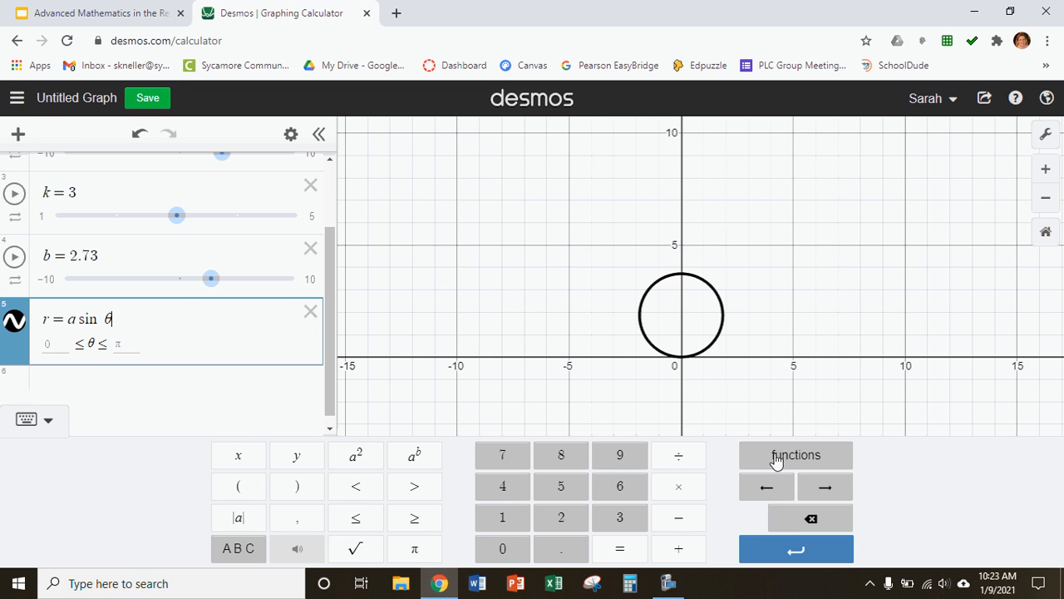
{"action": "left_click", "coordinate": [49, 425]}
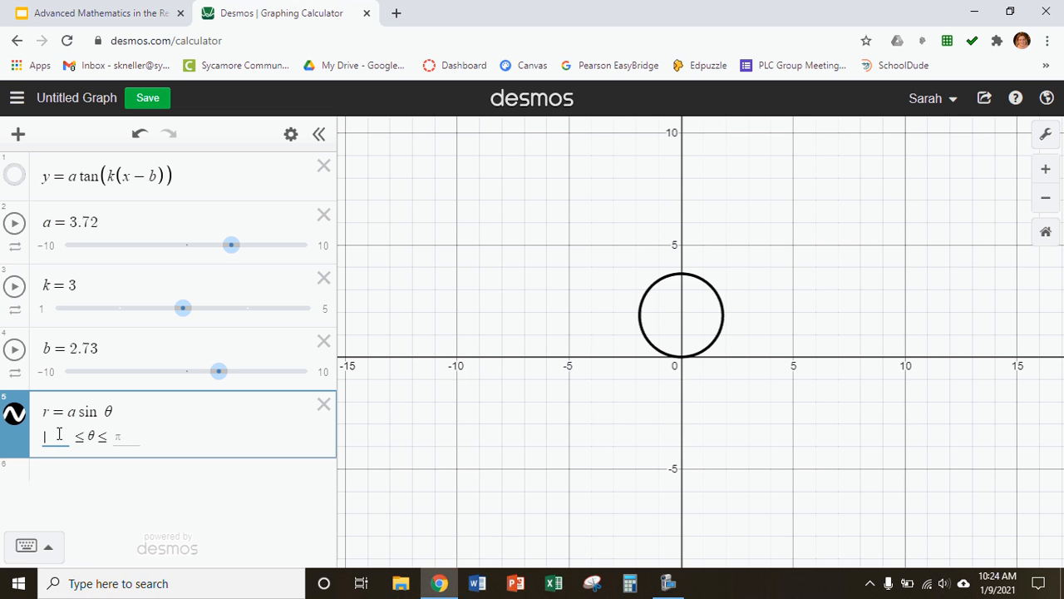
Set the θ domain of r = a sin θ from 0 to 2π and add a new expression line below it.
{"action": "type", "text": "0"}
{"action": "left_click", "coordinate": [123, 436]}
{"action": "type", "text": "2"}
{"action": "left_click", "coordinate": [52, 549]}
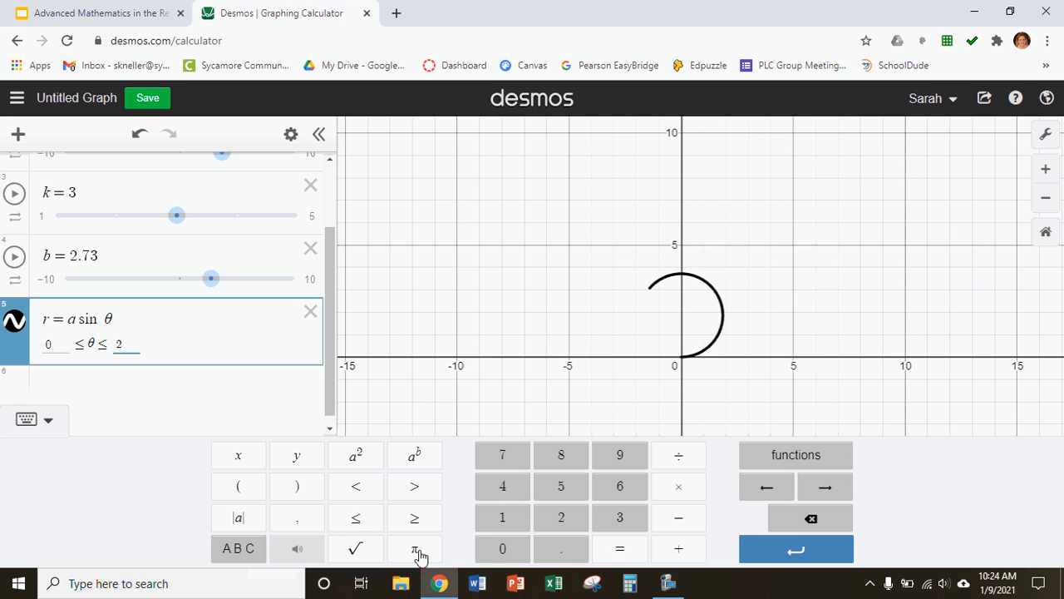
{"action": "left_click", "coordinate": [415, 551]}
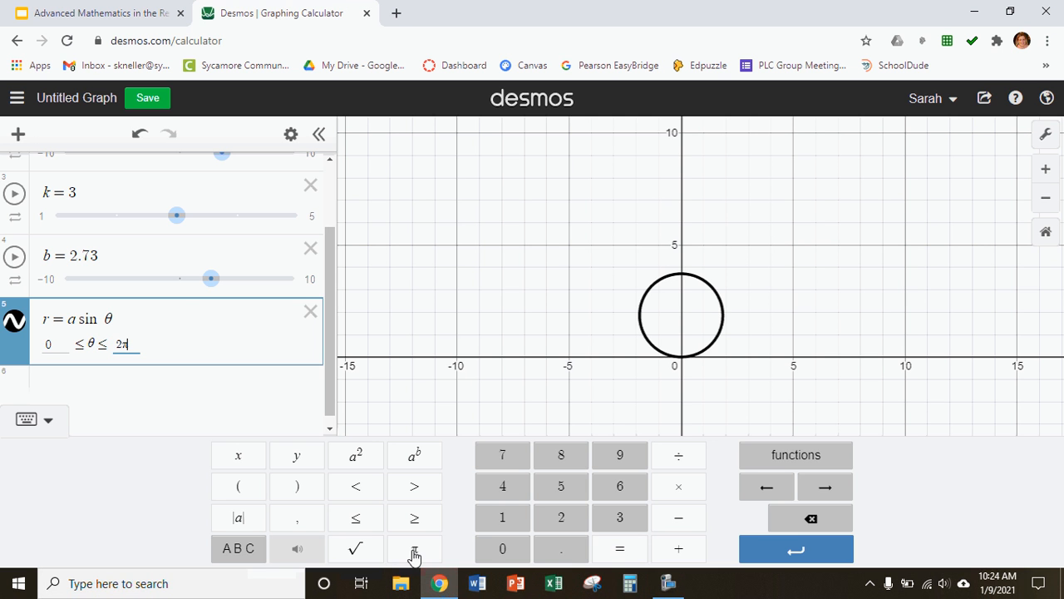
{"action": "left_click", "coordinate": [52, 420]}
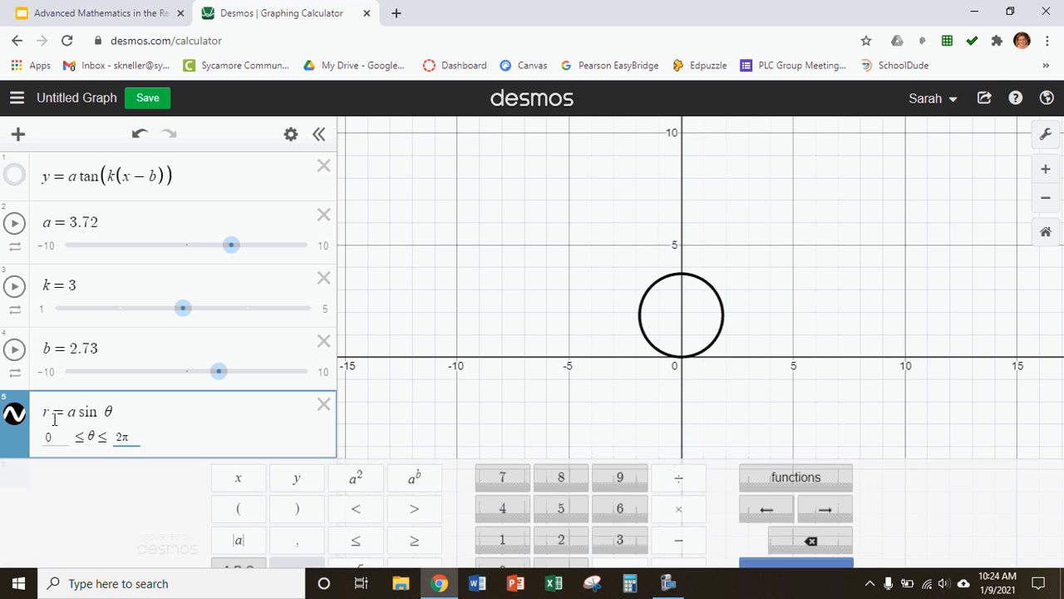
{"action": "key", "text": "Return"}
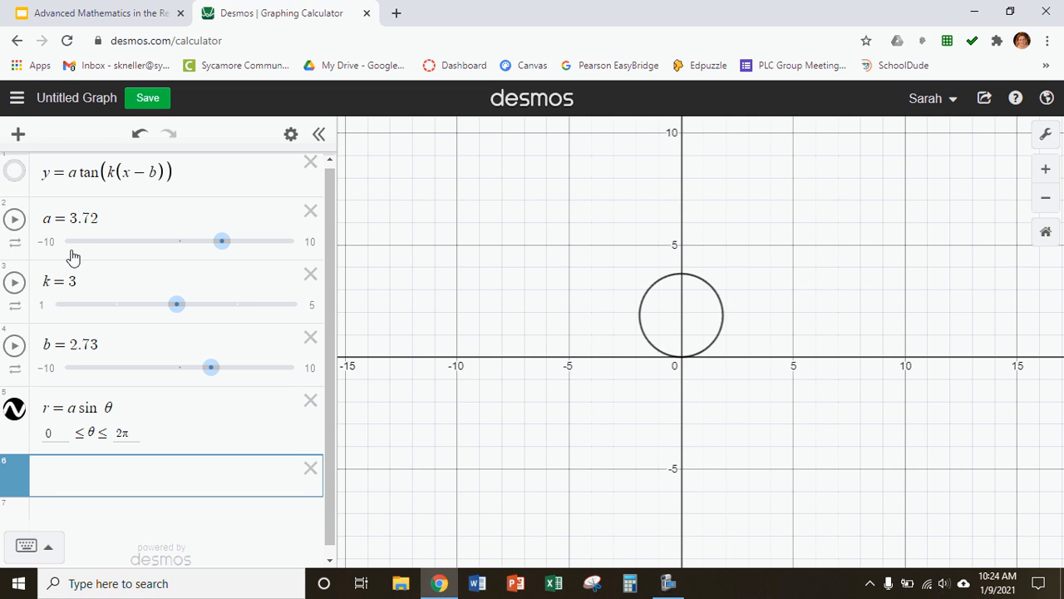
Animate the a slider for the circle r = a sin θ with the whole circle in view, and pause it.
{"action": "left_click", "coordinate": [14, 220]}
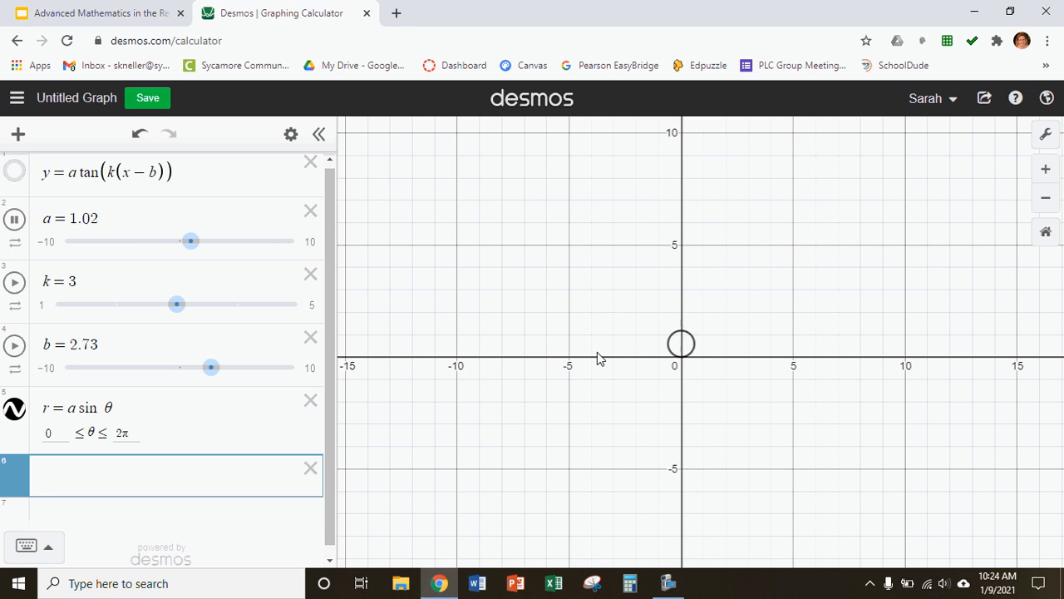
{"action": "scroll", "coordinate": [588, 358], "scroll_direction": "down", "scroll_amount": 1}
{"action": "scroll", "coordinate": [587, 358], "scroll_direction": "down", "scroll_amount": 1}
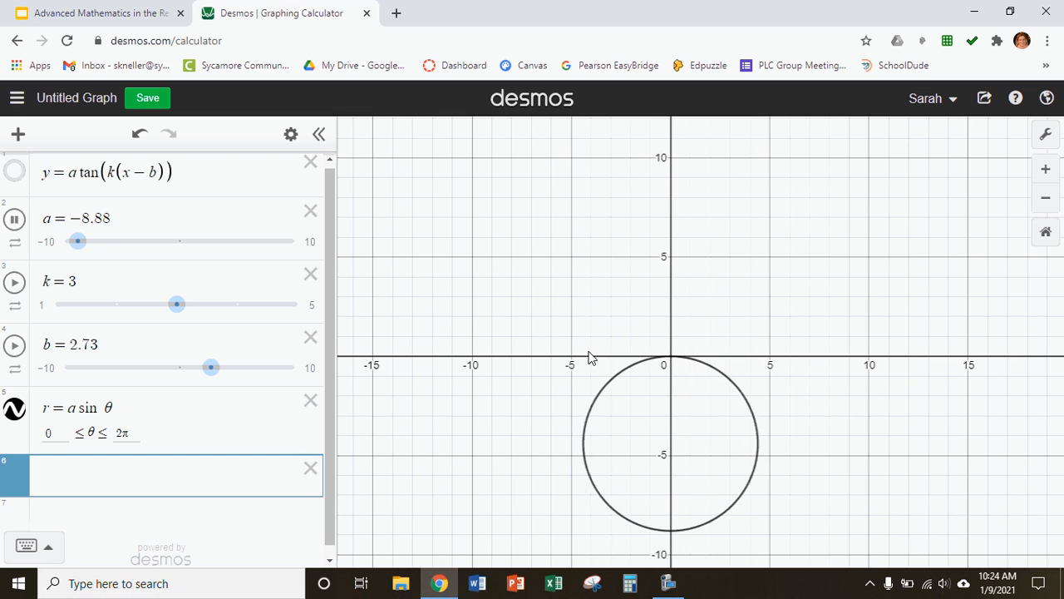
{"action": "left_click_drag", "start_coordinate": [554, 331], "coordinate": [558, 307]}
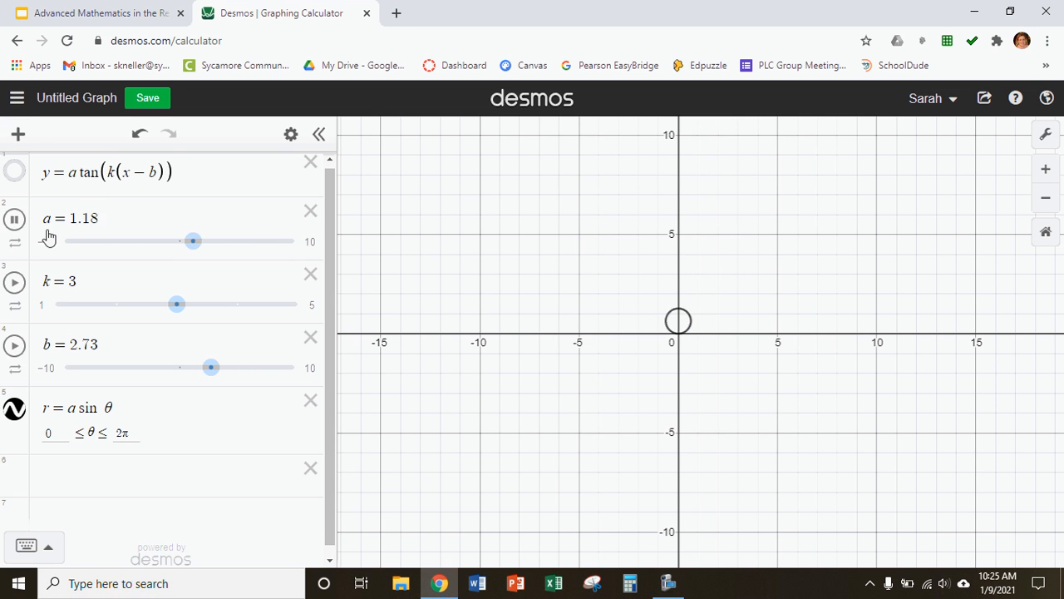
{"action": "left_click", "coordinate": [14, 219]}
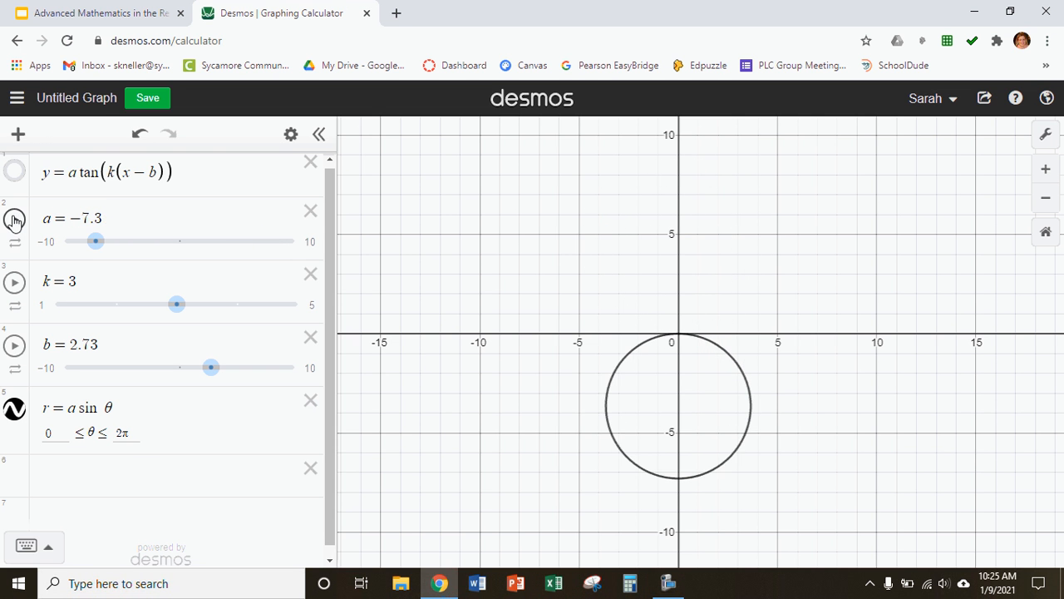
Recheck the slide's polar equations in Google Slides and, back in Desmos, replace sin with cos to make r = a cos θ.
{"action": "left_click", "coordinate": [108, 15]}
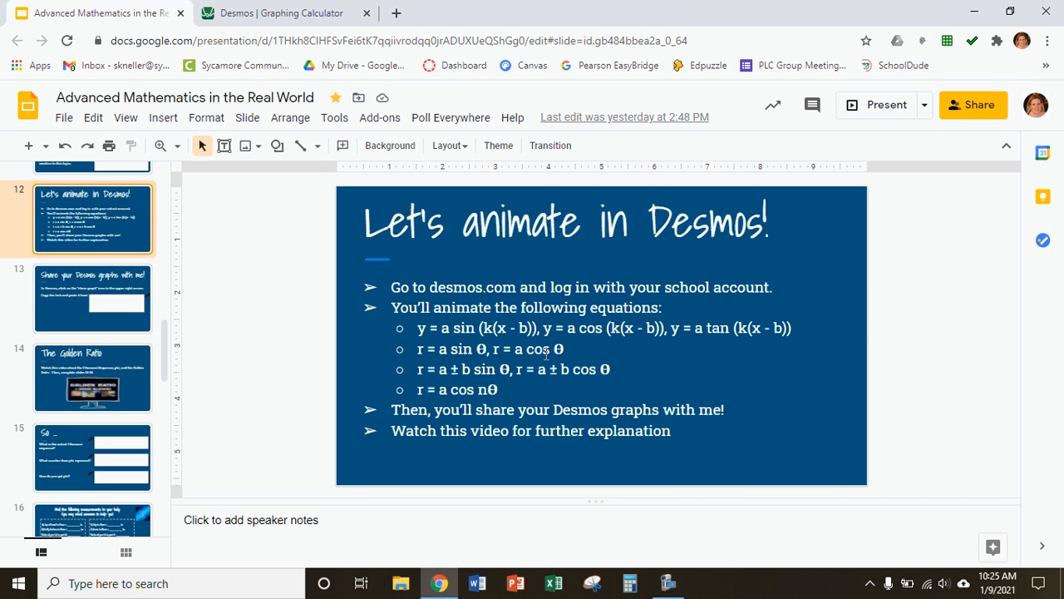
{"action": "left_click", "coordinate": [275, 14]}
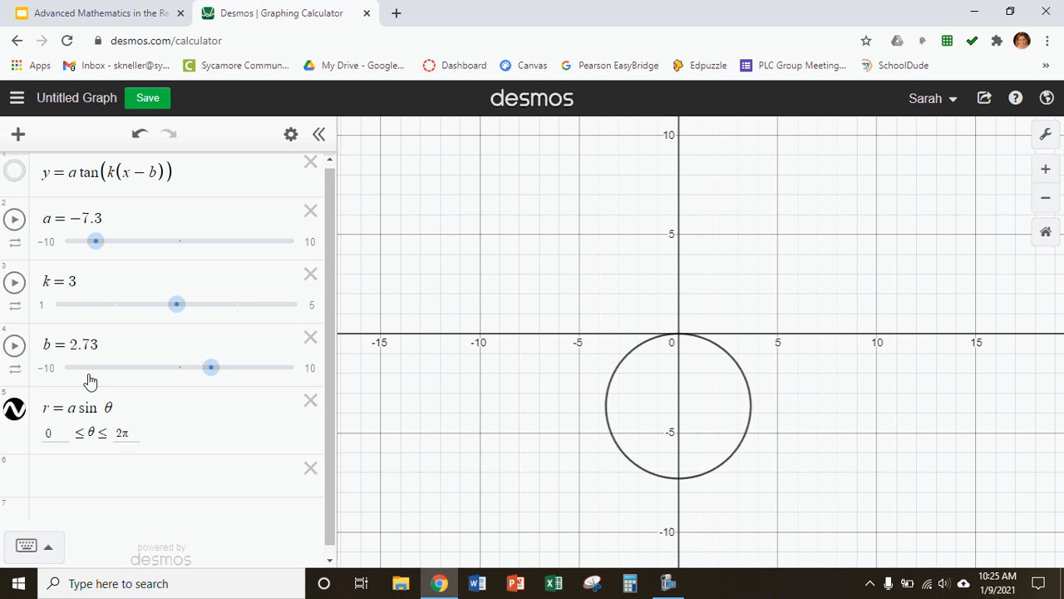
{"action": "left_click_drag", "start_coordinate": [81, 408], "coordinate": [97, 409]}
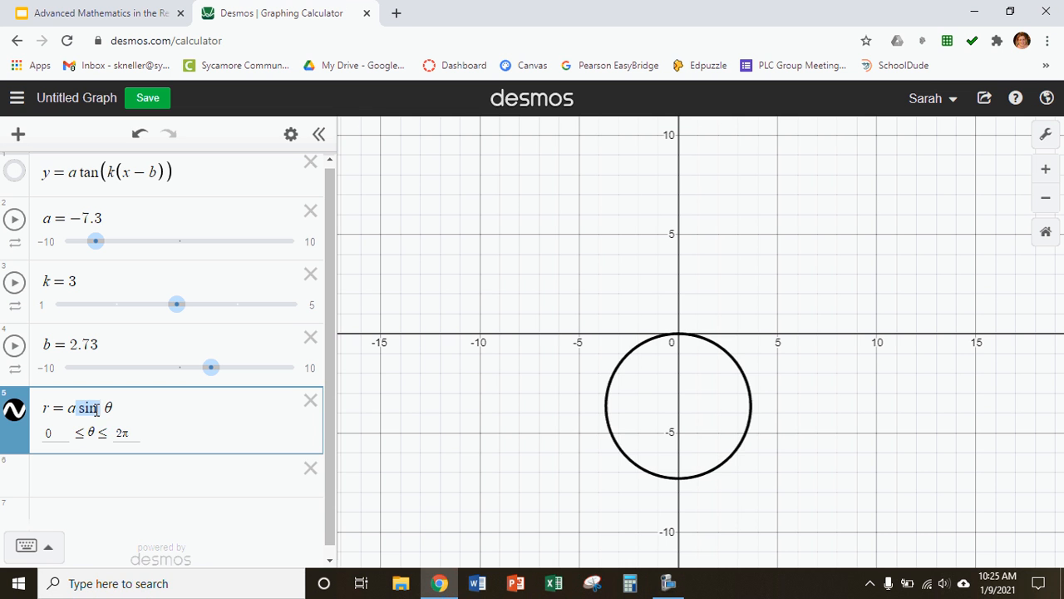
{"action": "type", "text": "cos"}
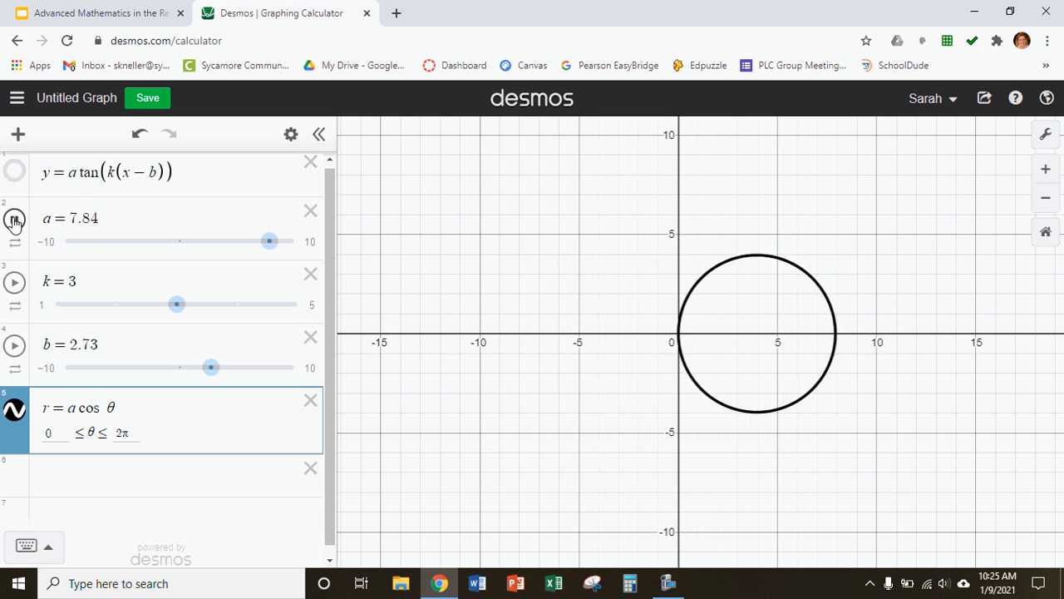
Pause the a slider's animation and hide the graph of r = a cos θ.
{"action": "left_click", "coordinate": [14, 220]}
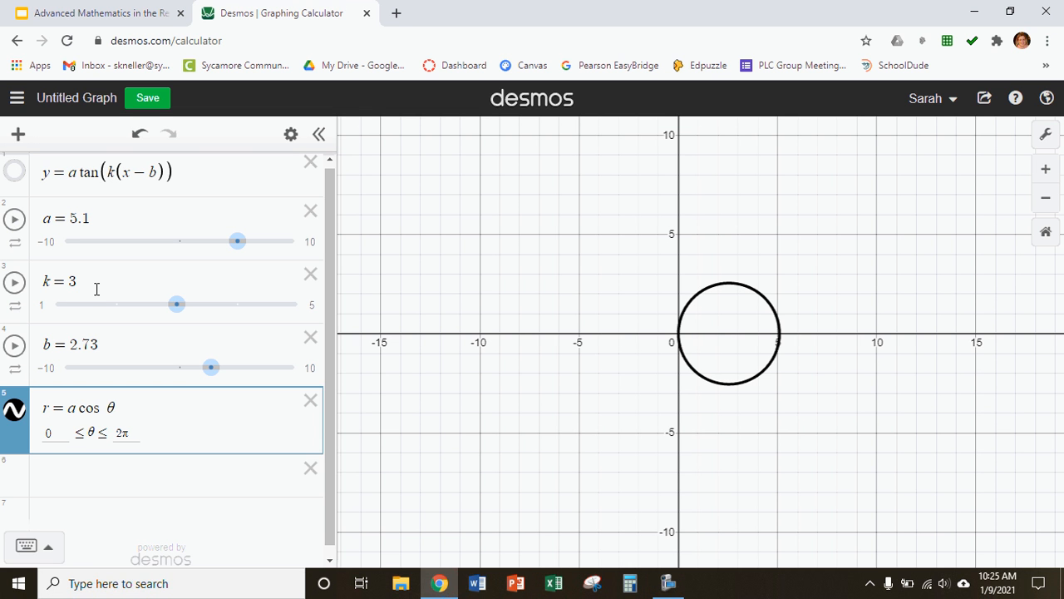
{"action": "left_click", "coordinate": [14, 409]}
Check the slide's next polar equations in Google Slides and, back in Desmos, add r = a + b sin θ below r = a cos θ.
{"action": "left_click", "coordinate": [109, 13]}
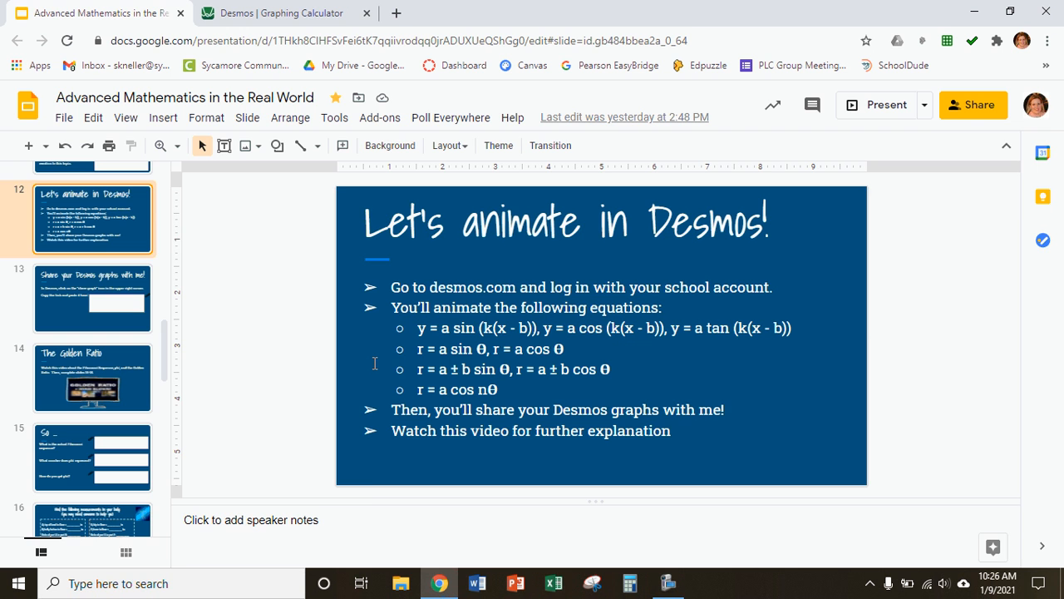
{"action": "left_click", "coordinate": [322, 16]}
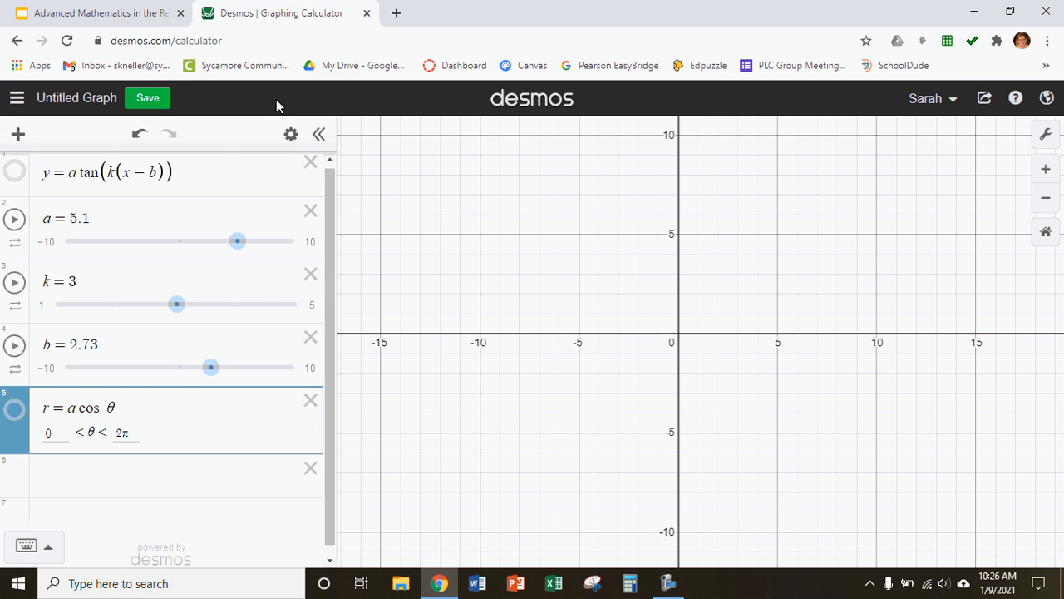
{"action": "left_click", "coordinate": [187, 481]}
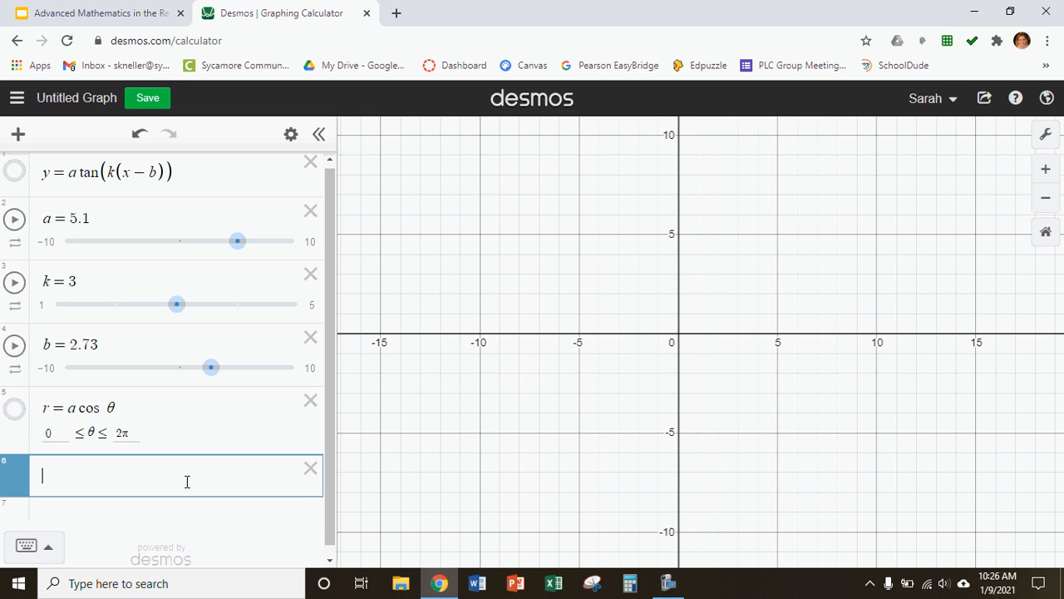
{"action": "type", "text": "a+"}
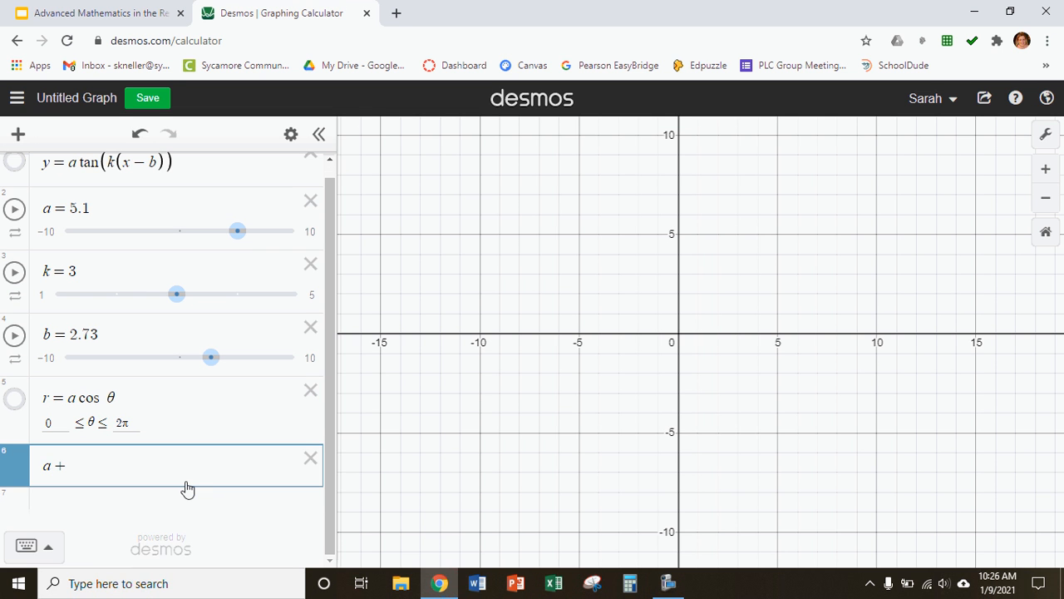
{"action": "type", "text": "bsintheta"}
{"action": "left_click", "coordinate": [186, 489]}
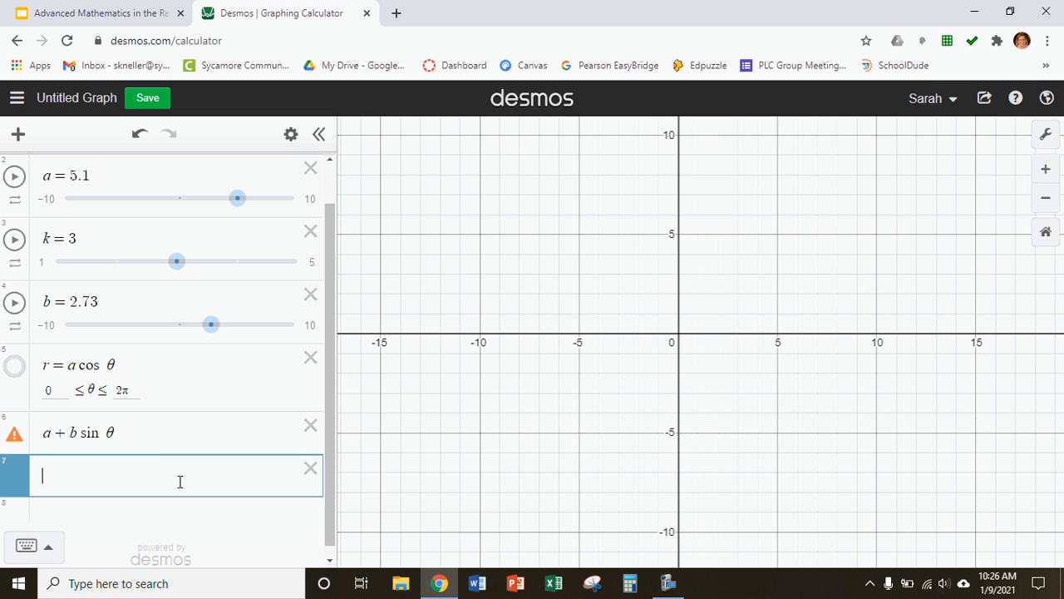
{"action": "mouse_move", "coordinate": [14, 437]}
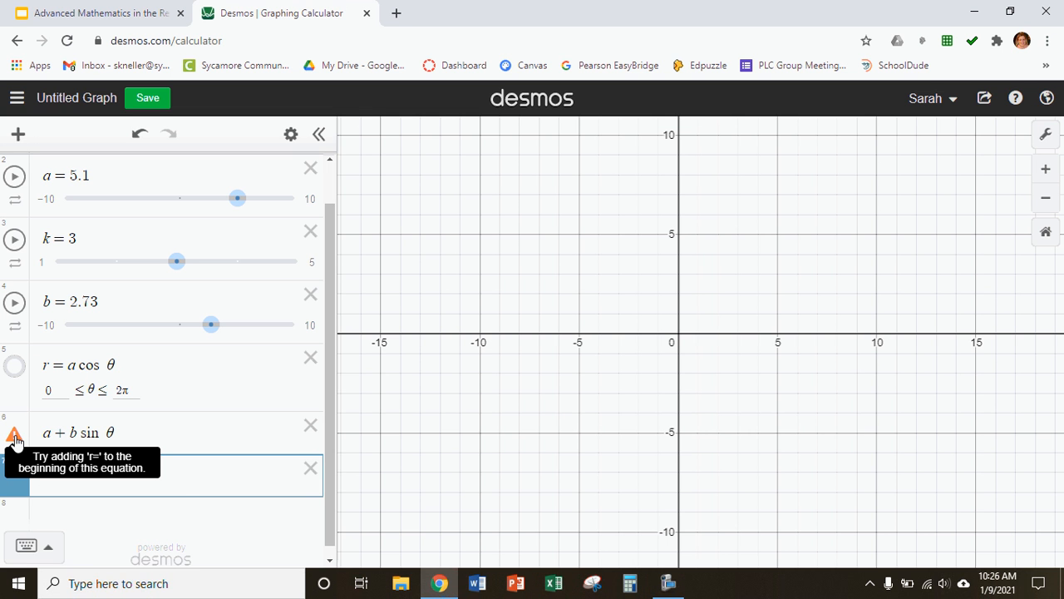
{"action": "left_click", "coordinate": [44, 433]}
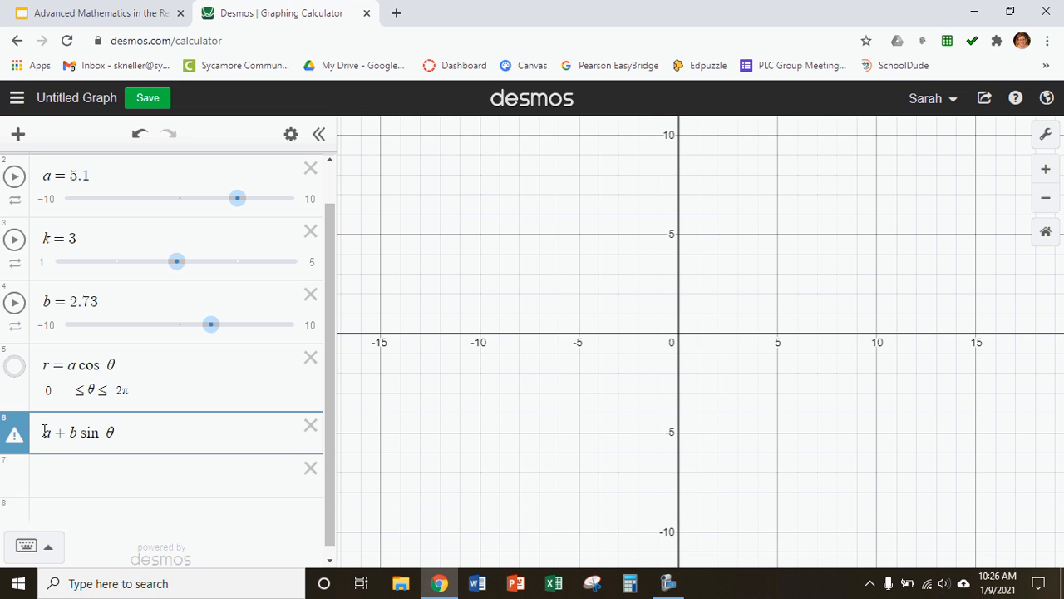
{"action": "type", "text": "r="}
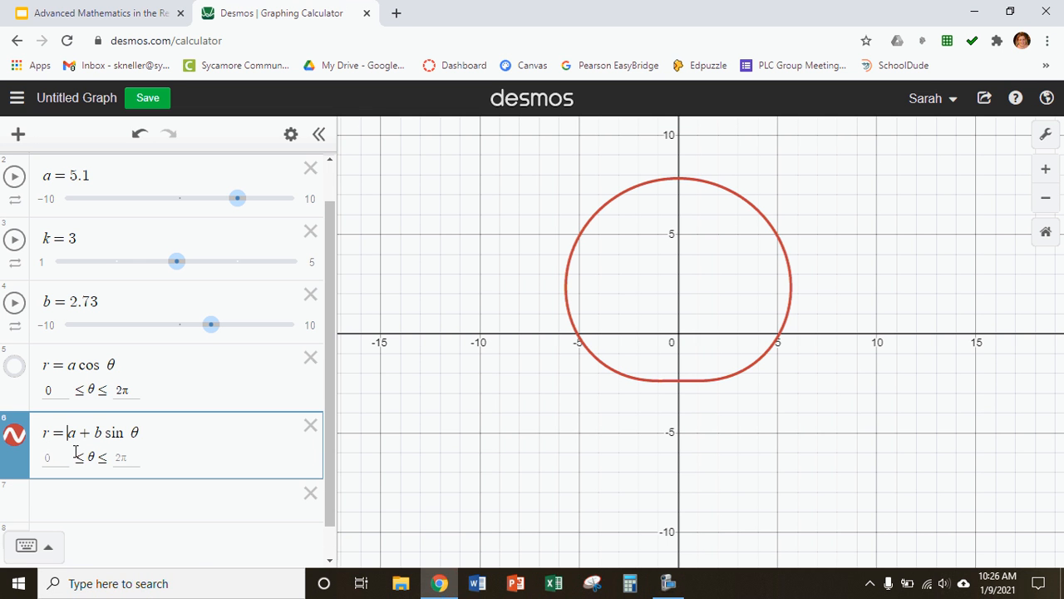
Set the θ domain of r = a + b sin θ from 0 to 2π.
{"action": "left_click", "coordinate": [53, 458]}
{"action": "left_click", "coordinate": [54, 454]}
{"action": "type", "text": "0"}
{"action": "left_click", "coordinate": [119, 458]}
{"action": "type", "text": "2"}
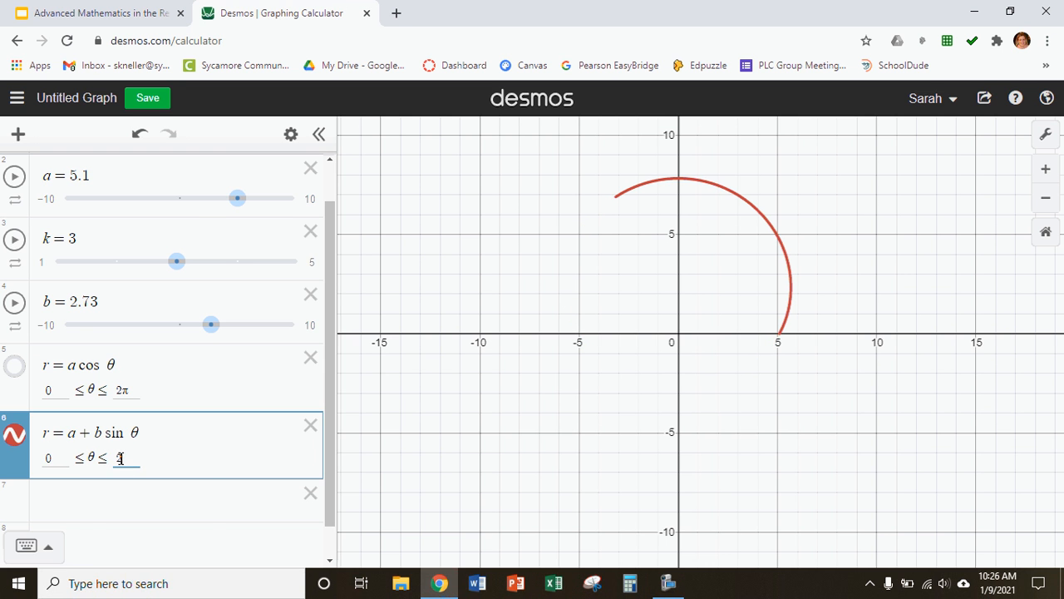
{"action": "left_click", "coordinate": [47, 547]}
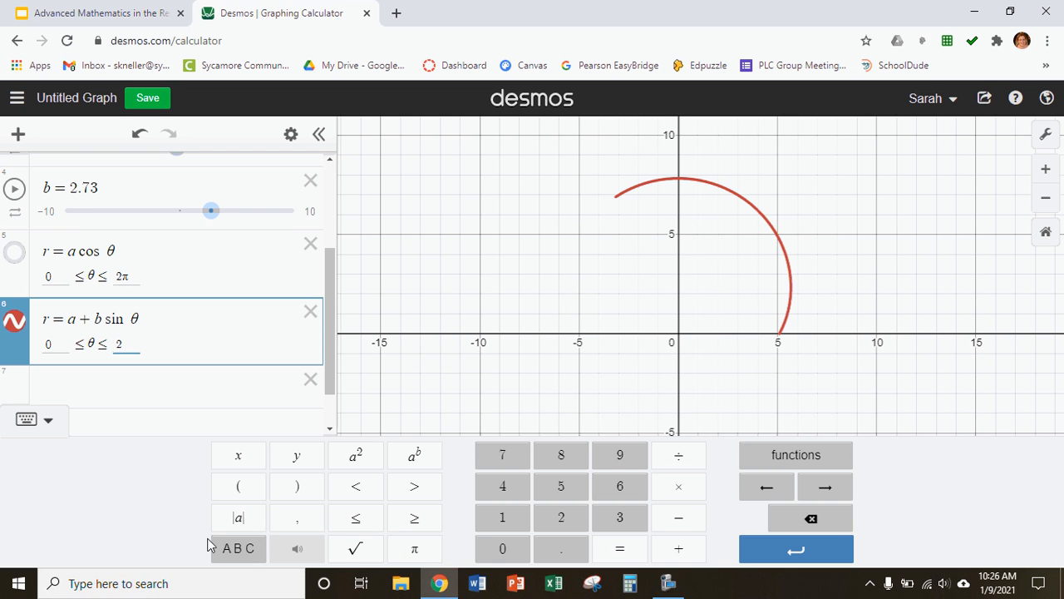
{"action": "left_click", "coordinate": [415, 551]}
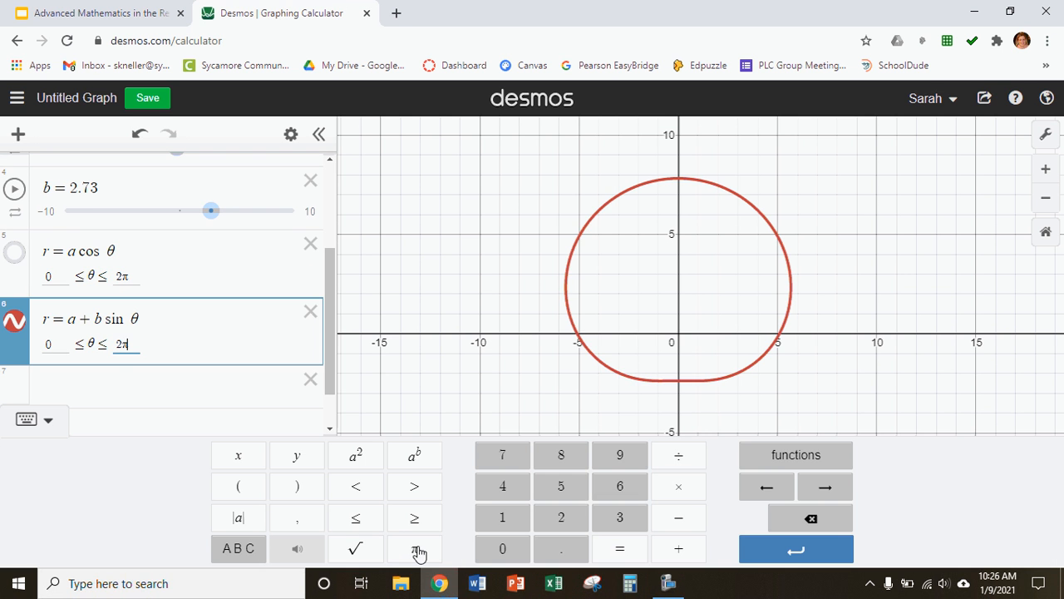
{"action": "left_click", "coordinate": [48, 420]}
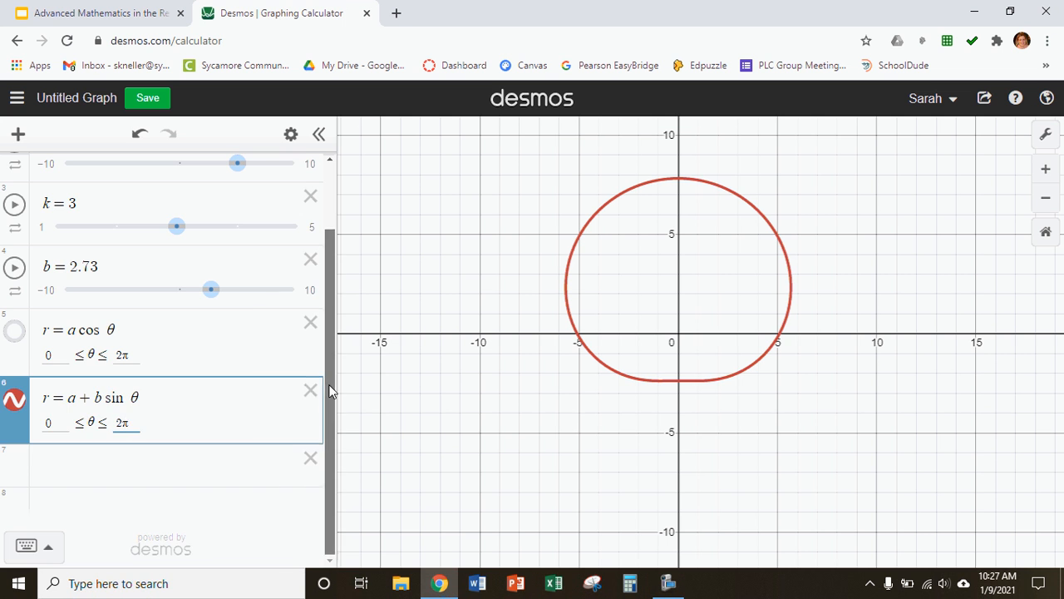
Animate the a slider for r = a + b sin θ with the whole curve in view, and pause it.
{"action": "left_click_drag", "start_coordinate": [330, 391], "coordinate": [323, 334]}
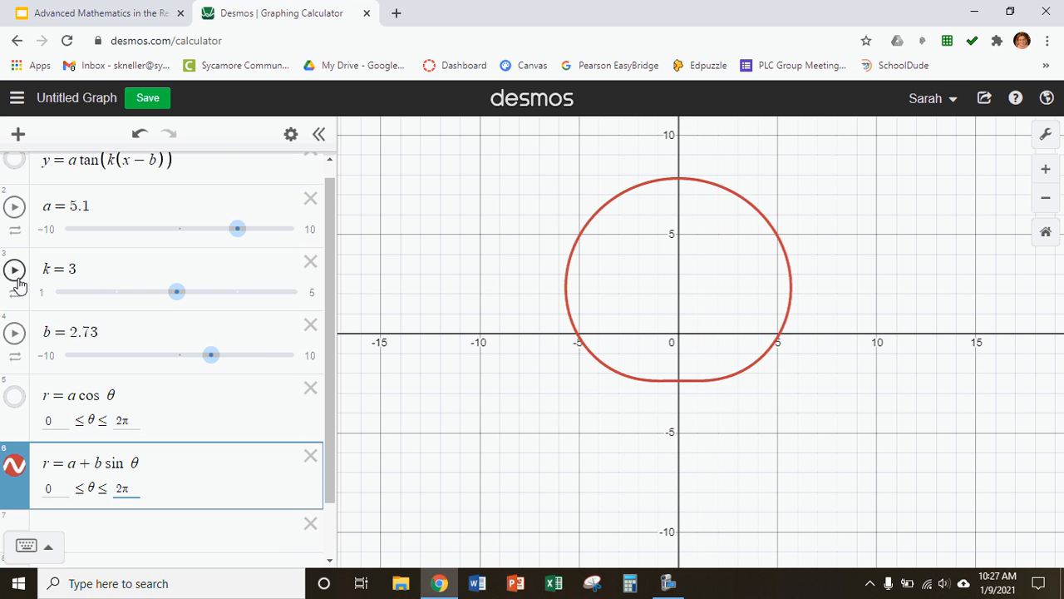
{"action": "left_click", "coordinate": [15, 207]}
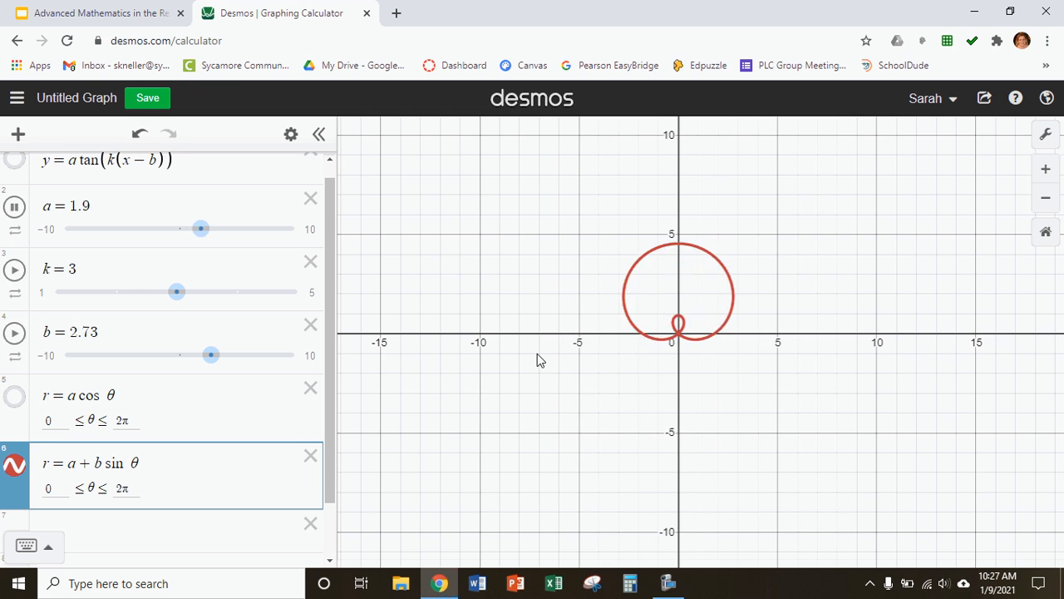
{"action": "left_click_drag", "start_coordinate": [537, 354], "coordinate": [538, 373]}
{"action": "scroll", "coordinate": [499, 343], "scroll_direction": "down", "scroll_amount": 2}
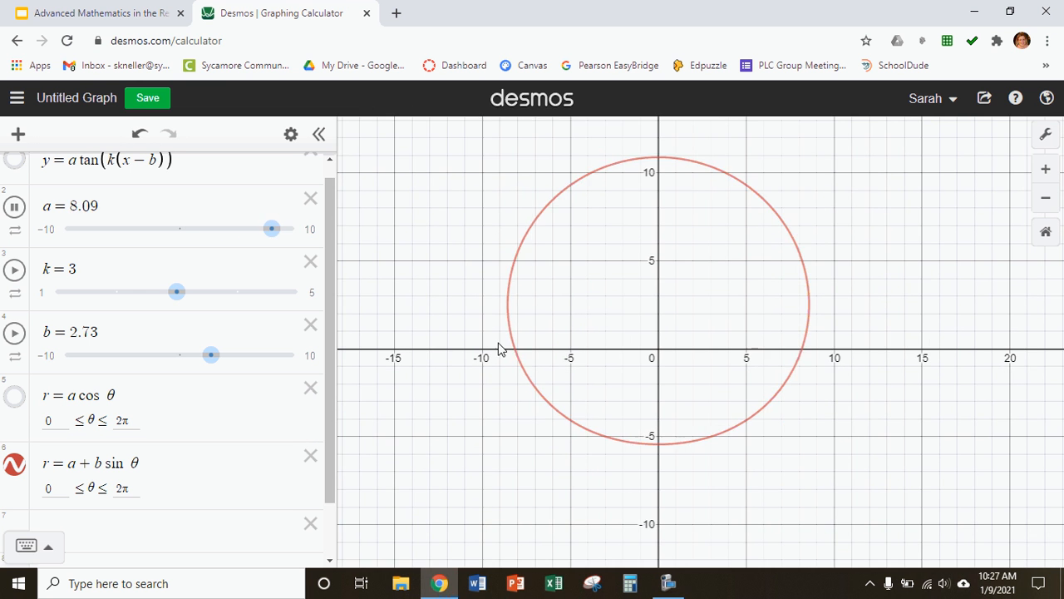
{"action": "scroll", "coordinate": [499, 348], "scroll_direction": "down", "scroll_amount": 1}
{"action": "scroll", "coordinate": [489, 356], "scroll_direction": "down", "scroll_amount": 1}
{"action": "left_click_drag", "start_coordinate": [482, 383], "coordinate": [536, 377]}
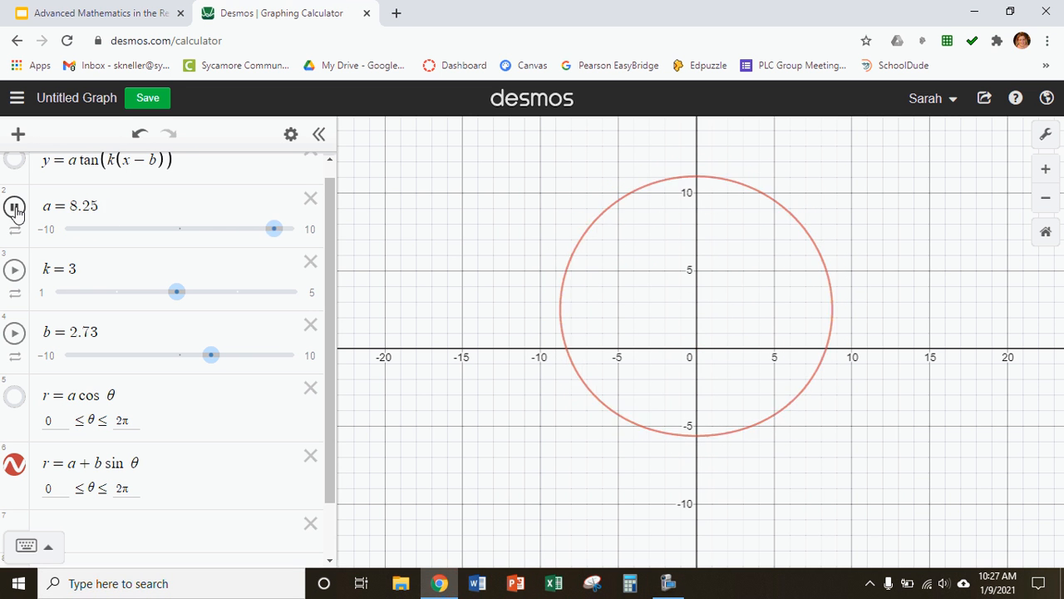
{"action": "left_click", "coordinate": [14, 207]}
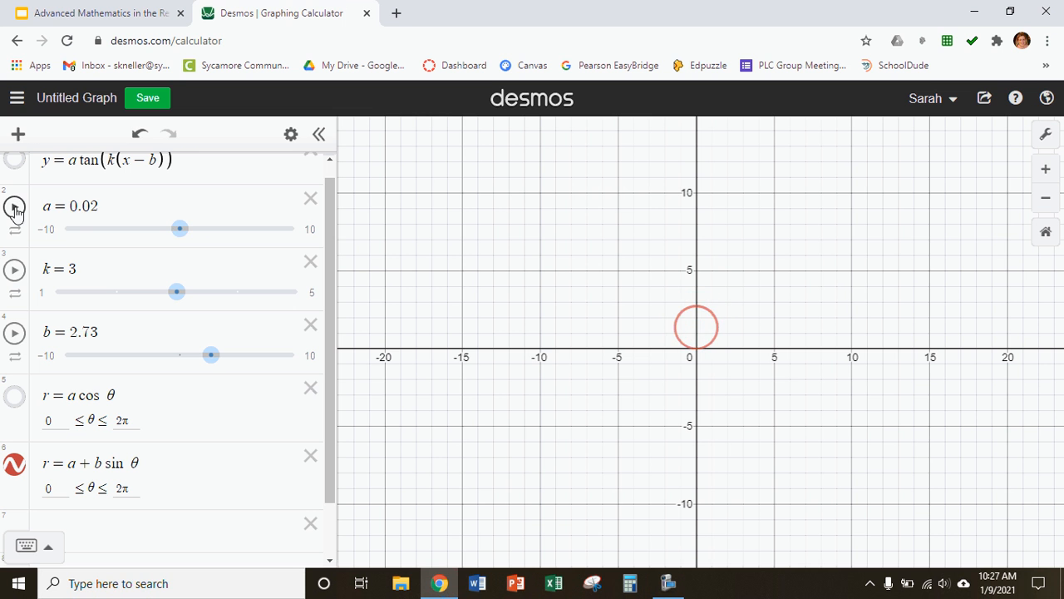
Set a to −1.5 and limit the a slider's range to −5 to 5.
{"action": "left_click_drag", "start_coordinate": [178, 237], "coordinate": [167, 241]}
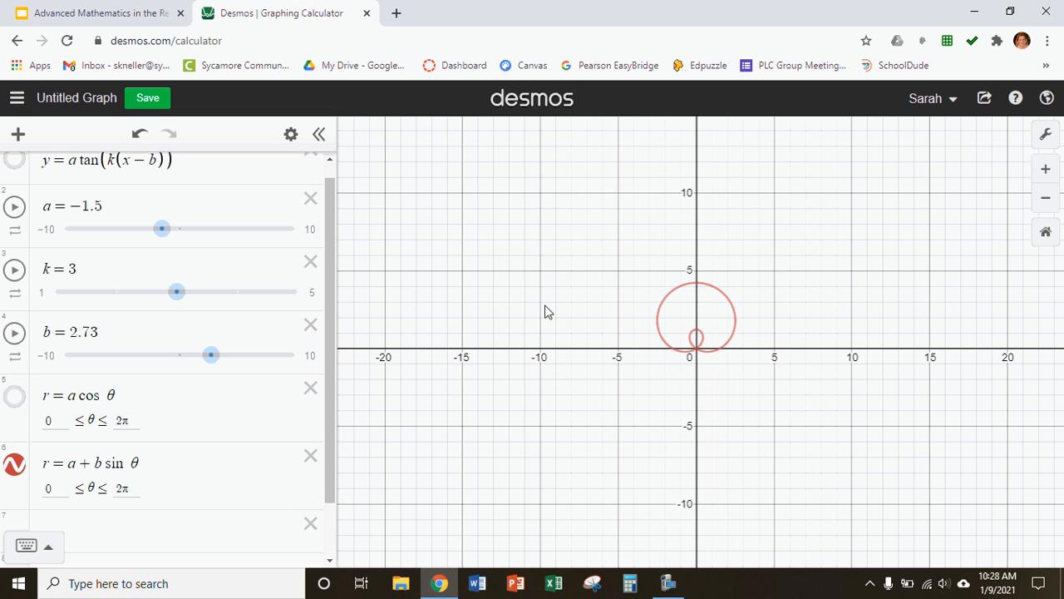
{"action": "left_click", "coordinate": [50, 236]}
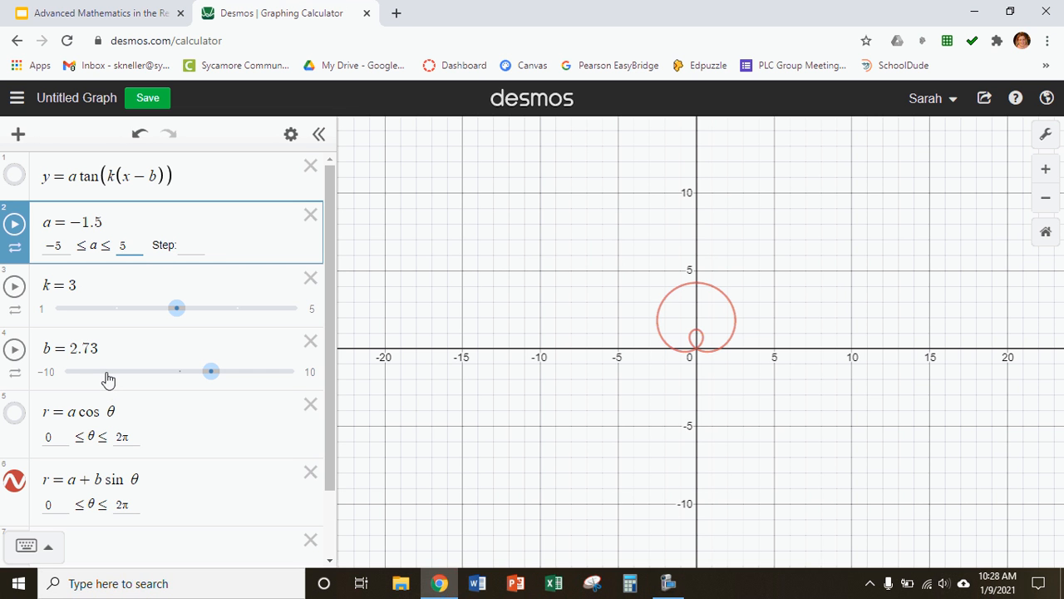
{"action": "key", "text": "Return"}
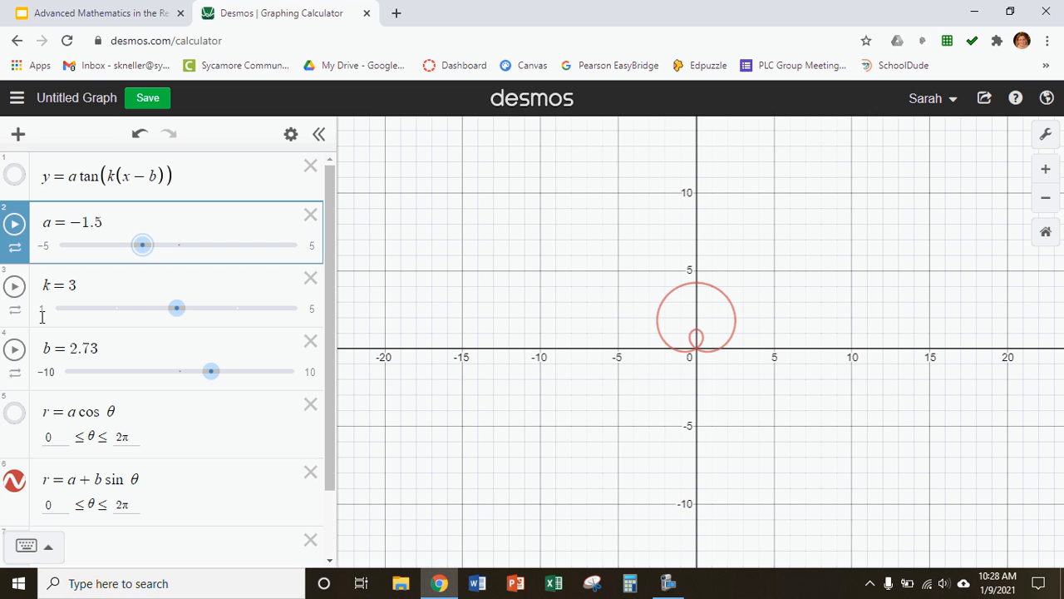
Animate the a slider for r = a + b sin θ, first alone and again together with b, and pause both sliders.
{"action": "left_click", "coordinate": [14, 224]}
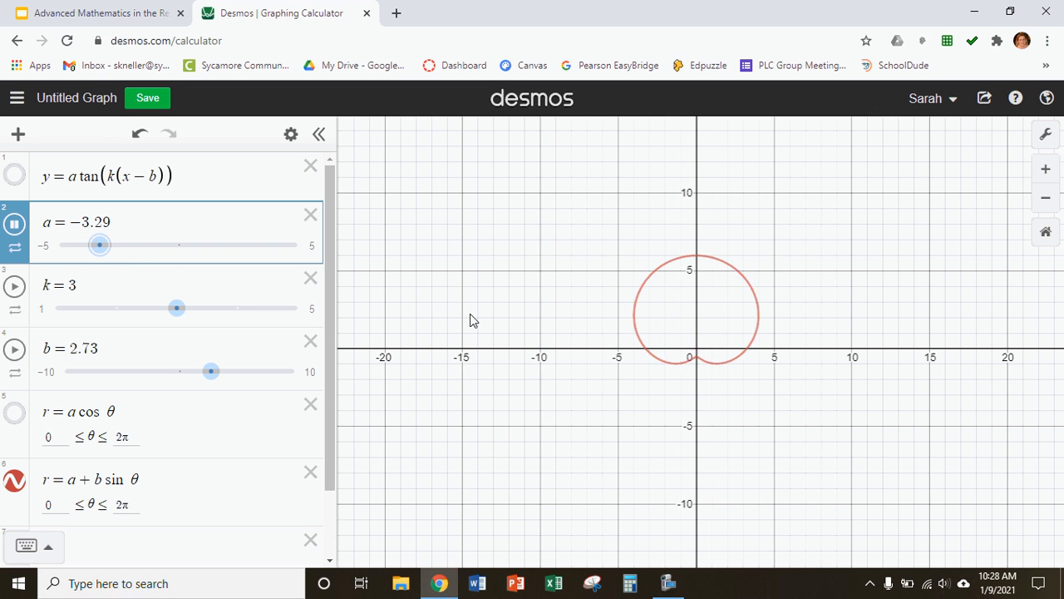
{"action": "scroll", "coordinate": [513, 349], "scroll_direction": "up", "scroll_amount": 2}
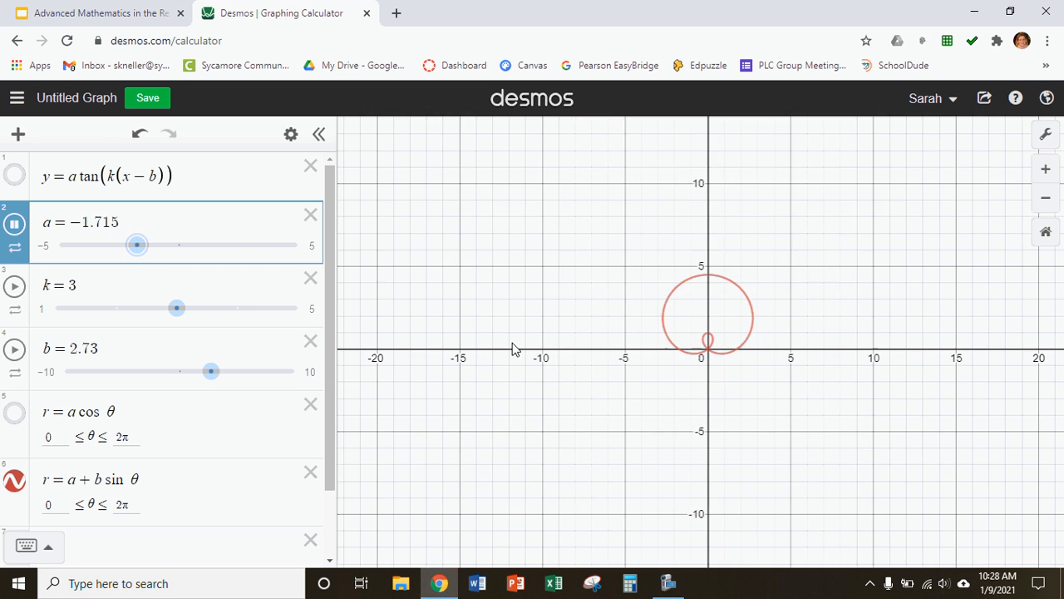
{"action": "left_click_drag", "start_coordinate": [527, 349], "coordinate": [528, 313]}
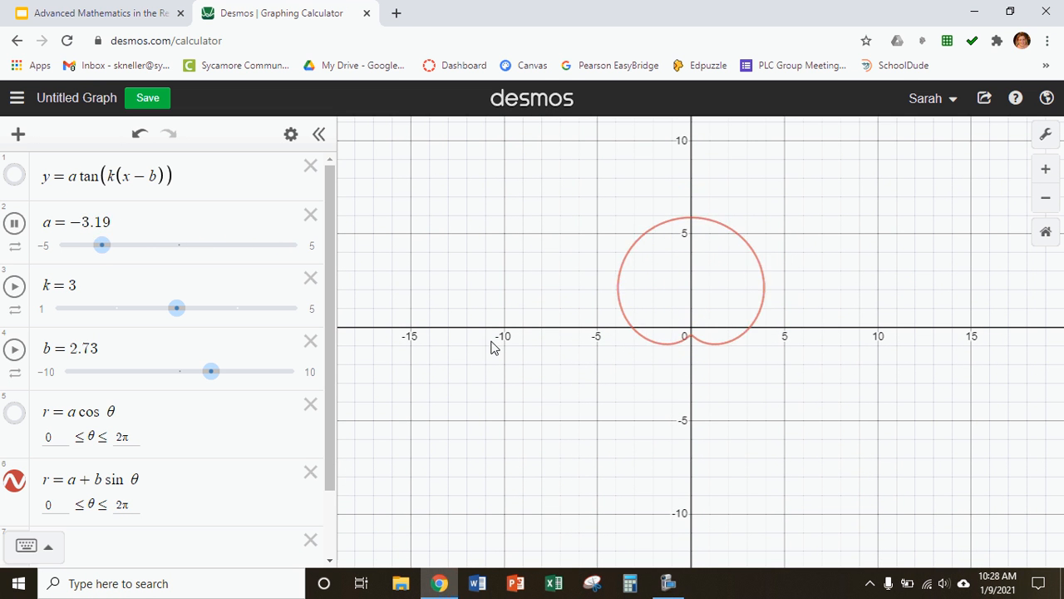
{"action": "left_click", "coordinate": [14, 223]}
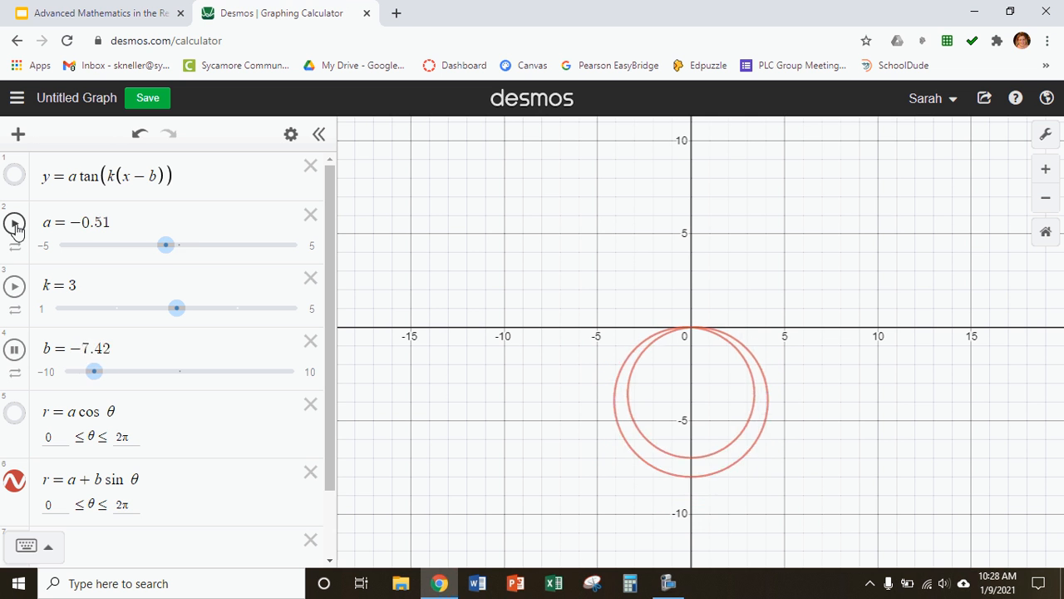
{"action": "left_click", "coordinate": [14, 224]}
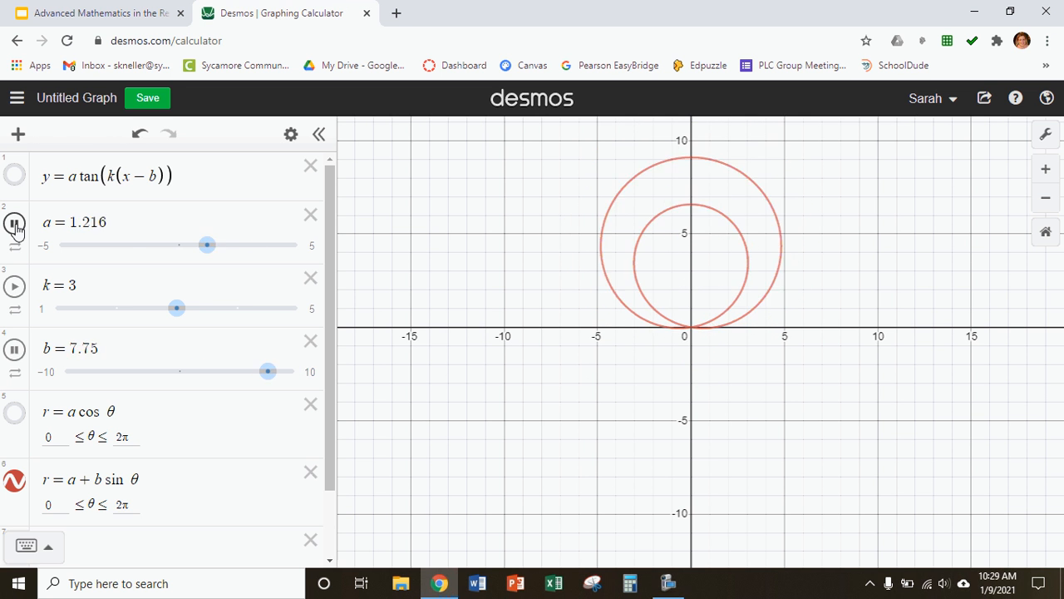
{"action": "left_click", "coordinate": [14, 223]}
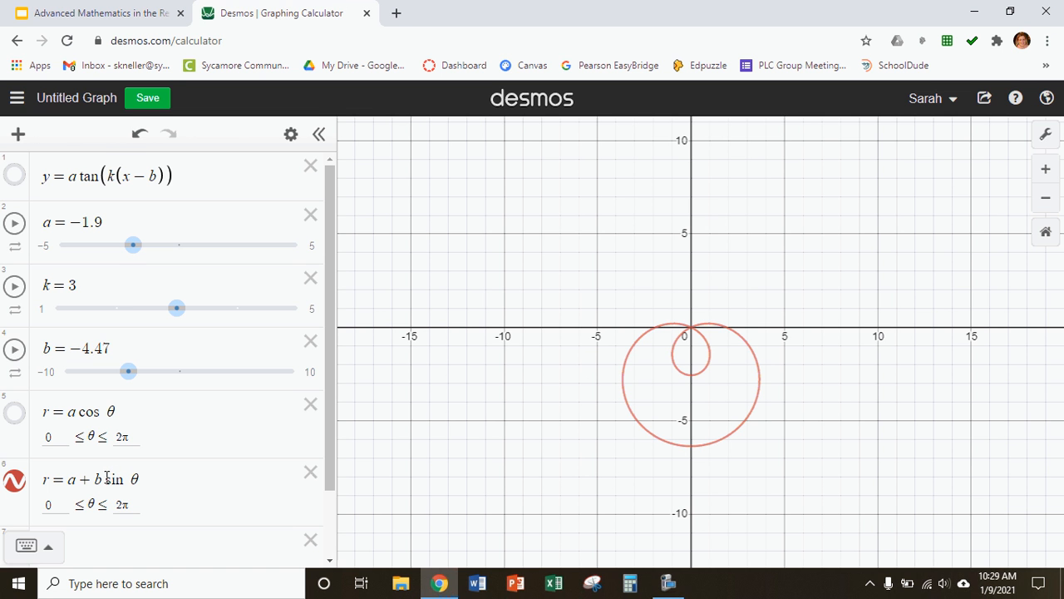
Change the equation to r = a − b sin θ and animate the a and b sliders together, pausing both at the end.
{"action": "double_click", "coordinate": [84, 476]}
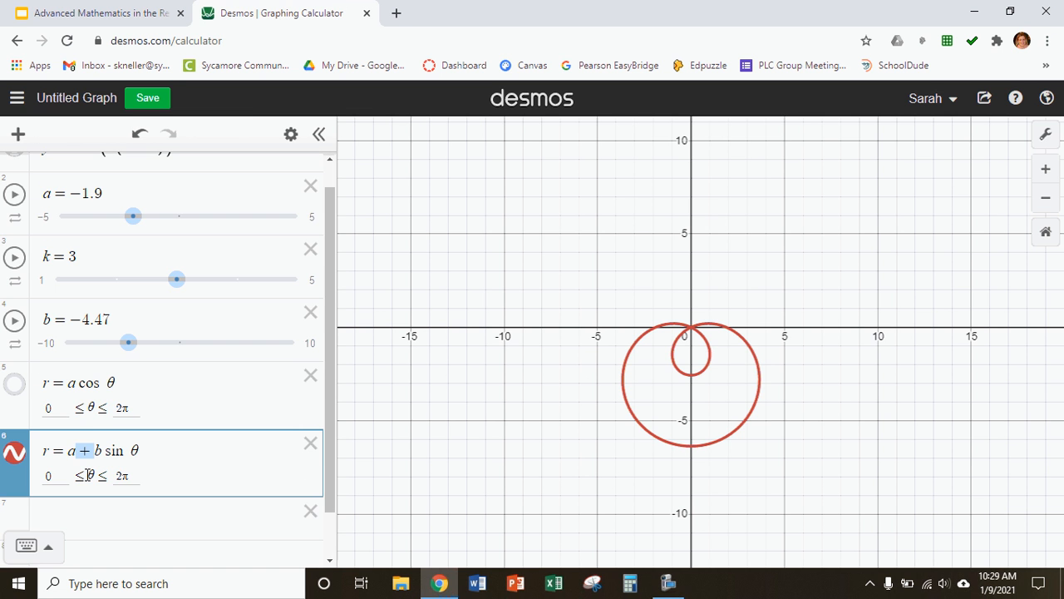
{"action": "type", "text": "-"}
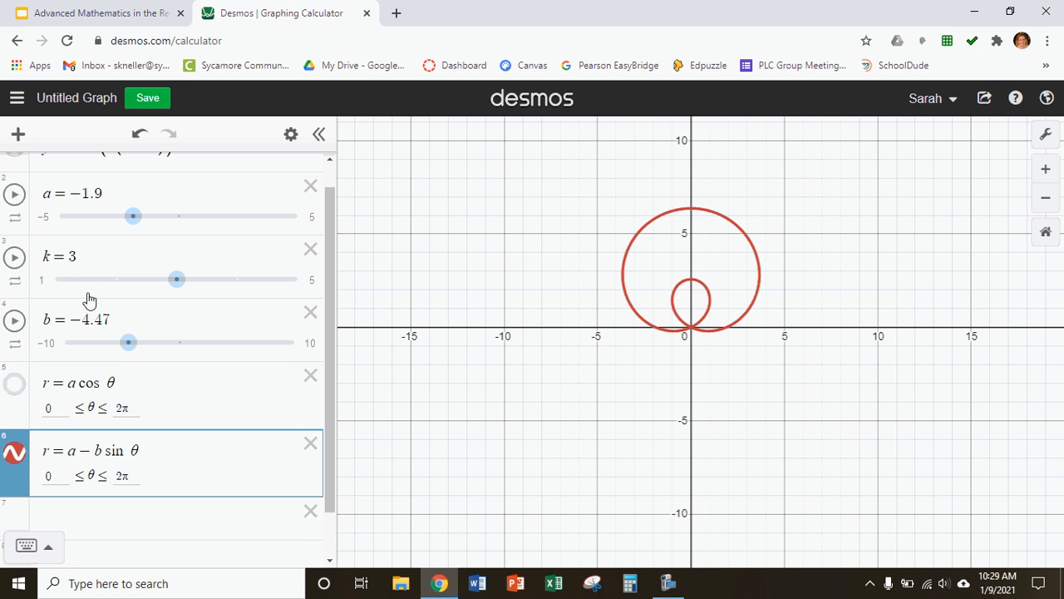
{"action": "scroll", "coordinate": [89, 299], "scroll_direction": "up", "scroll_amount": 1}
{"action": "left_click", "coordinate": [14, 224]}
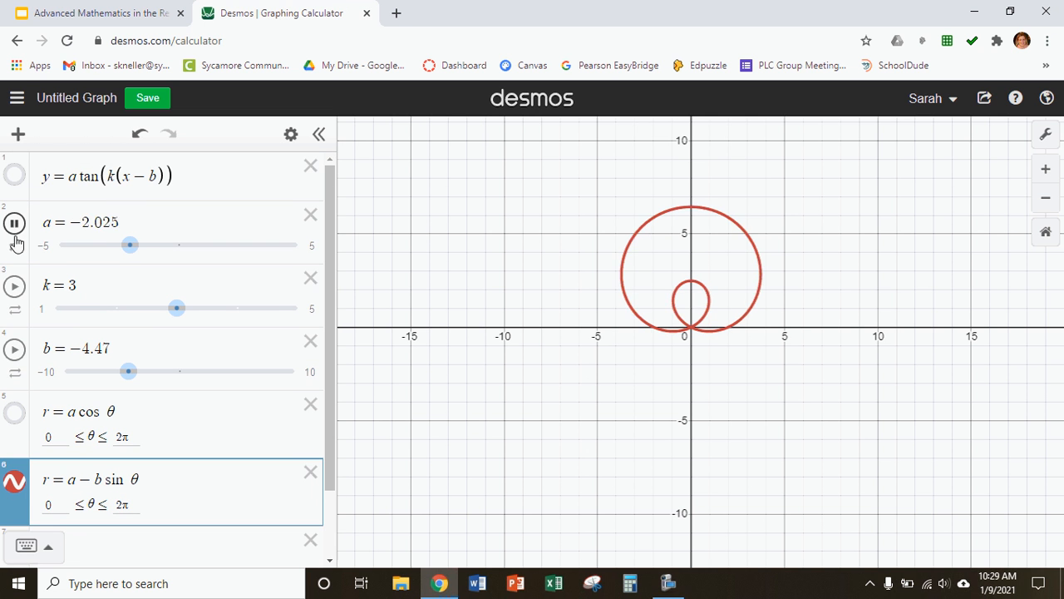
{"action": "left_click", "coordinate": [14, 349]}
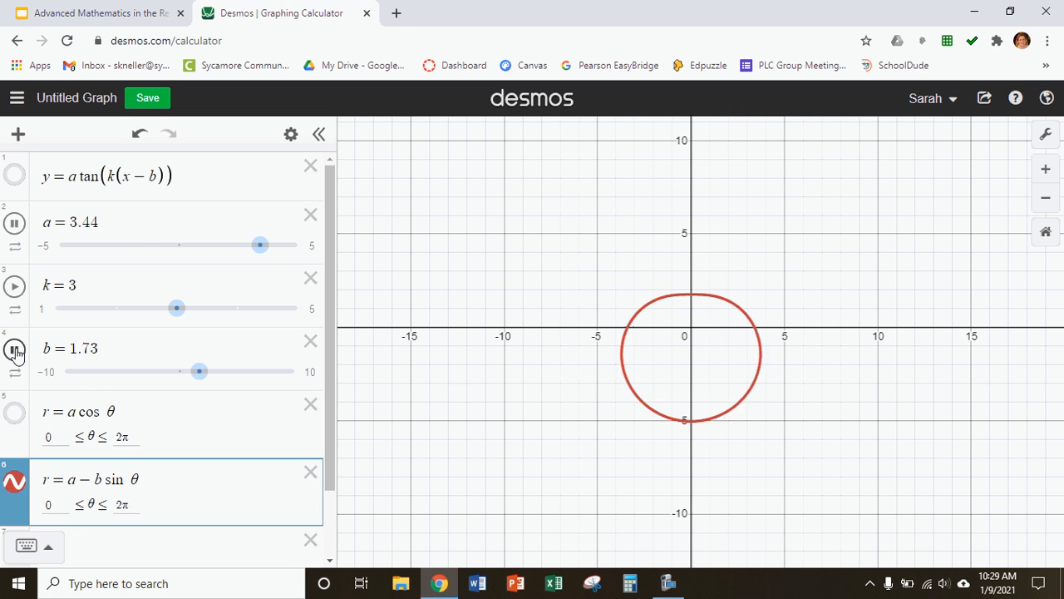
{"action": "left_click", "coordinate": [15, 223]}
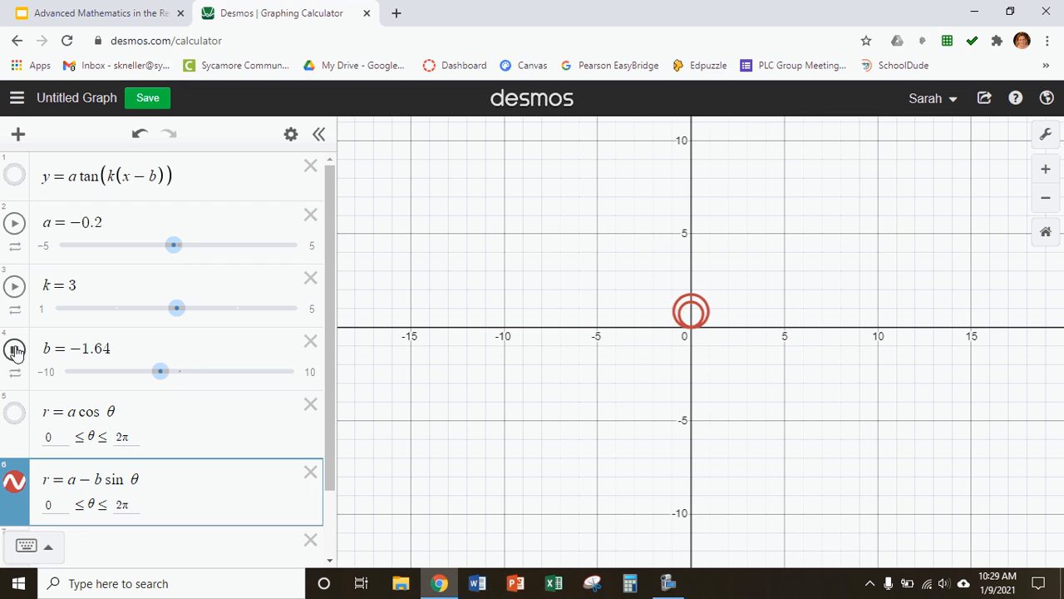
{"action": "left_click", "coordinate": [15, 351]}
Replace sin with cos and the minus sign with plus to make the equation r = a + b cos θ.
{"action": "left_click_drag", "start_coordinate": [107, 477], "coordinate": [112, 476]}
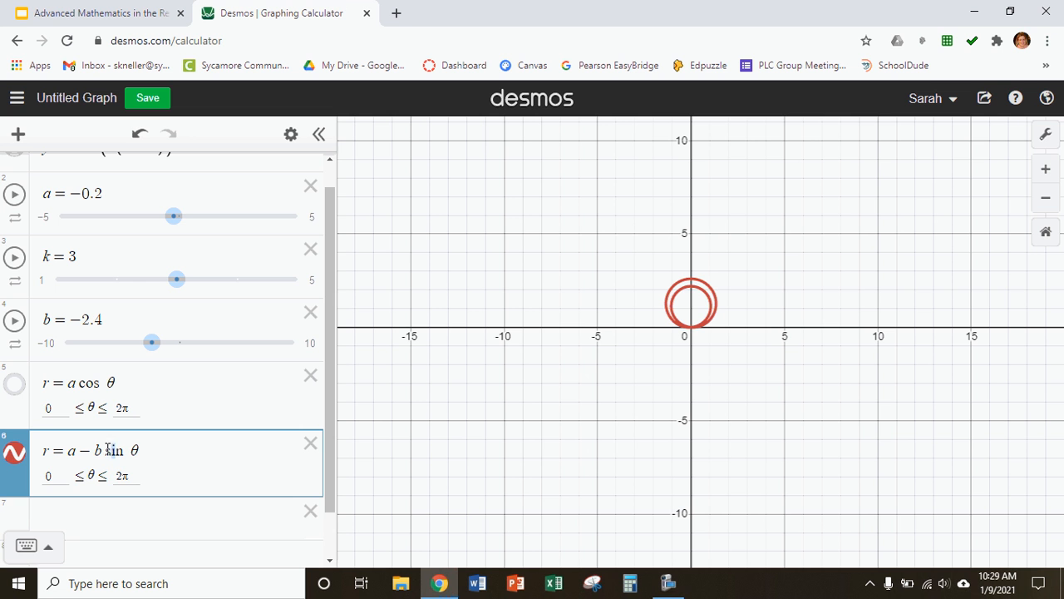
{"action": "type", "text": "cos"}
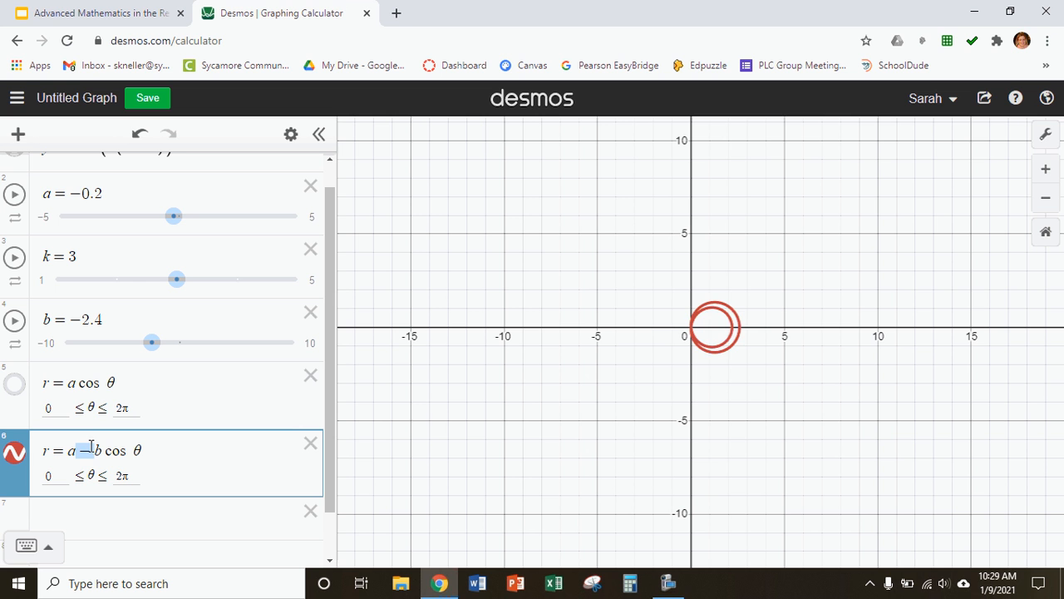
{"action": "type", "text": "+"}
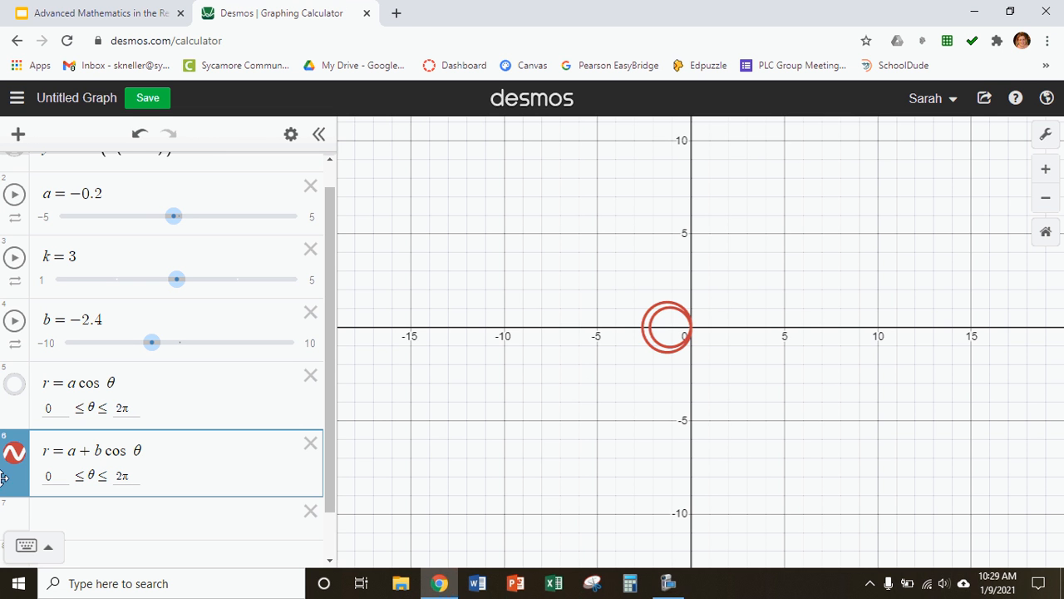
Animate the a slider and then the b slider together for r = a + b cos θ, and pause both.
{"action": "left_click", "coordinate": [16, 195]}
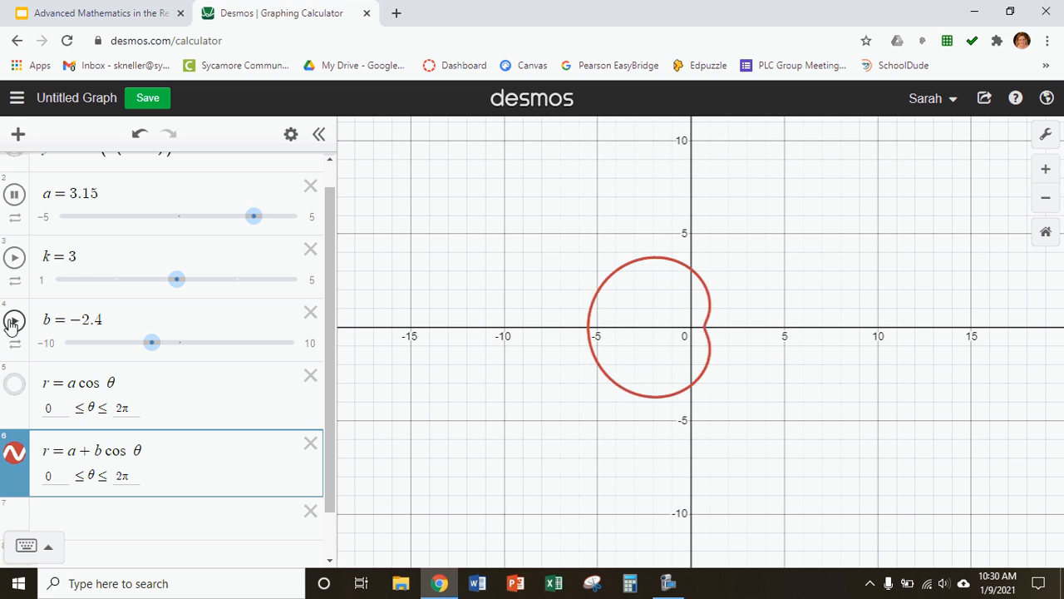
{"action": "left_click", "coordinate": [13, 322]}
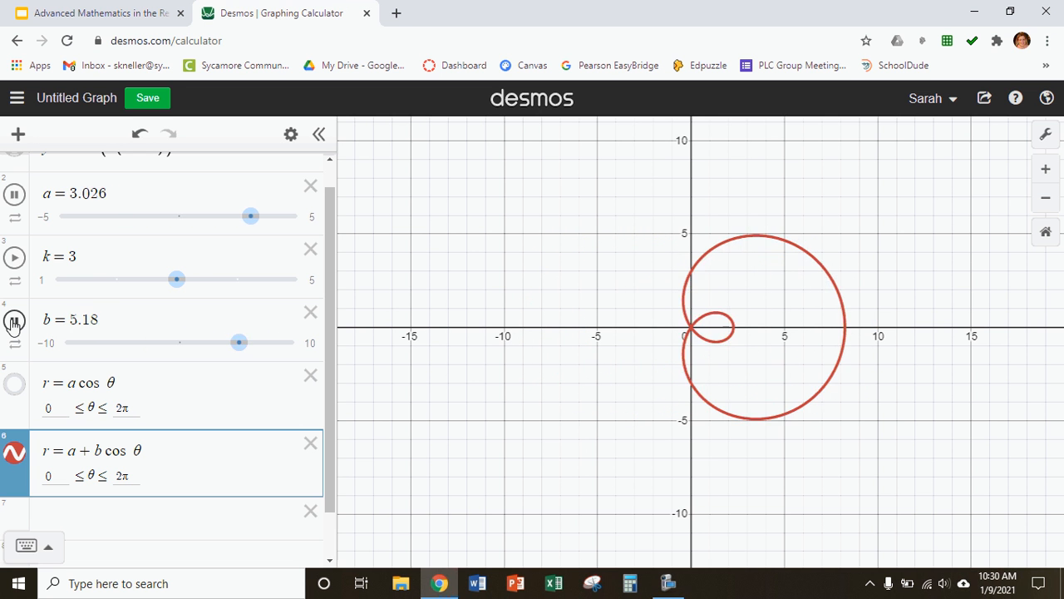
{"action": "left_click", "coordinate": [14, 194]}
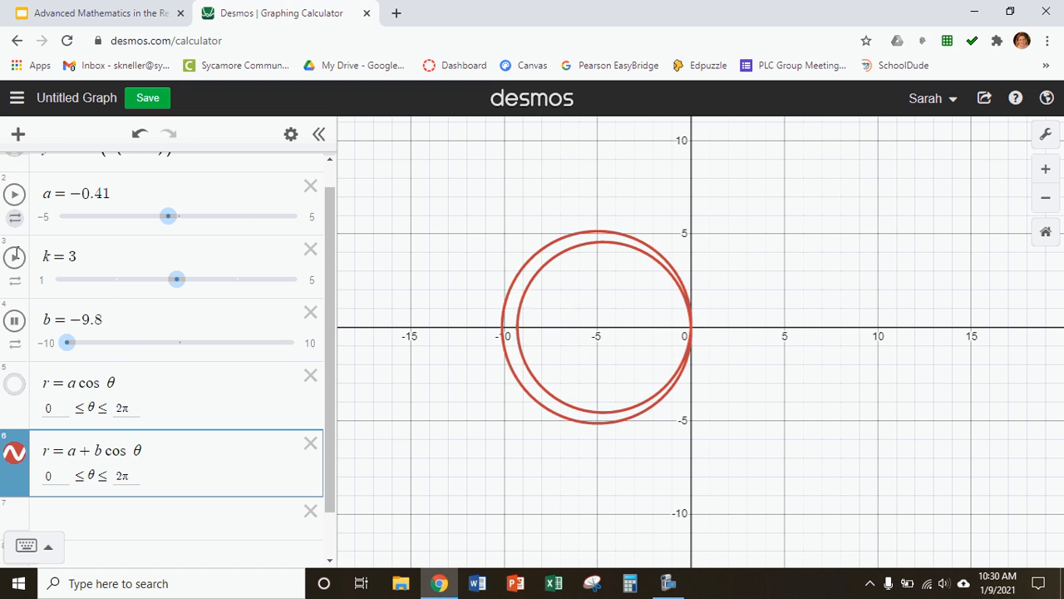
{"action": "left_click", "coordinate": [14, 321]}
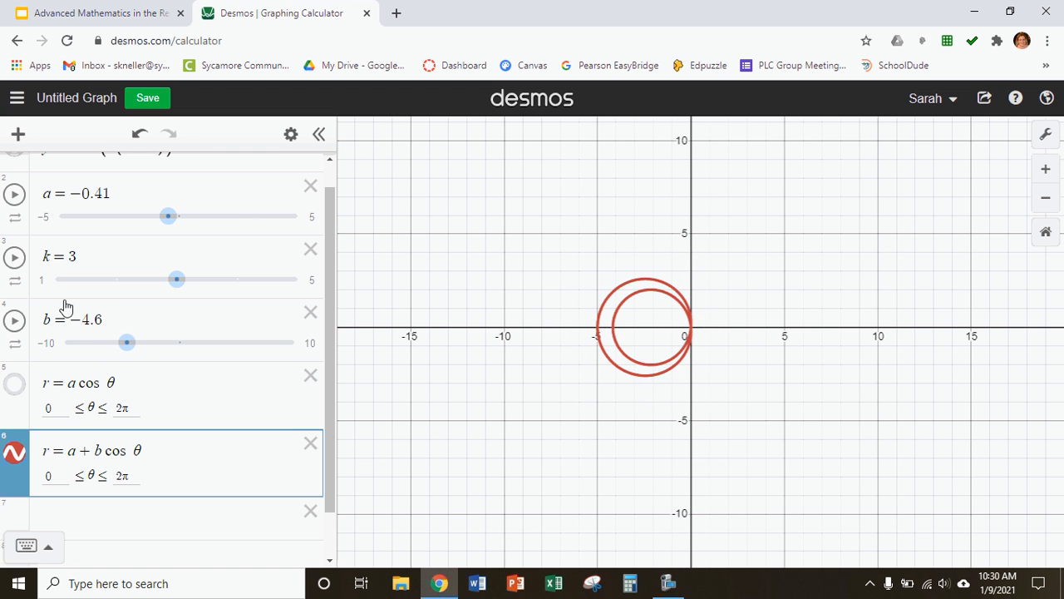
Hide the graph of r = a + b cos θ, select the empty expression line, and check the slide in Google Slides for the remaining equation.
{"action": "left_click", "coordinate": [15, 460]}
{"action": "left_click", "coordinate": [120, 514]}
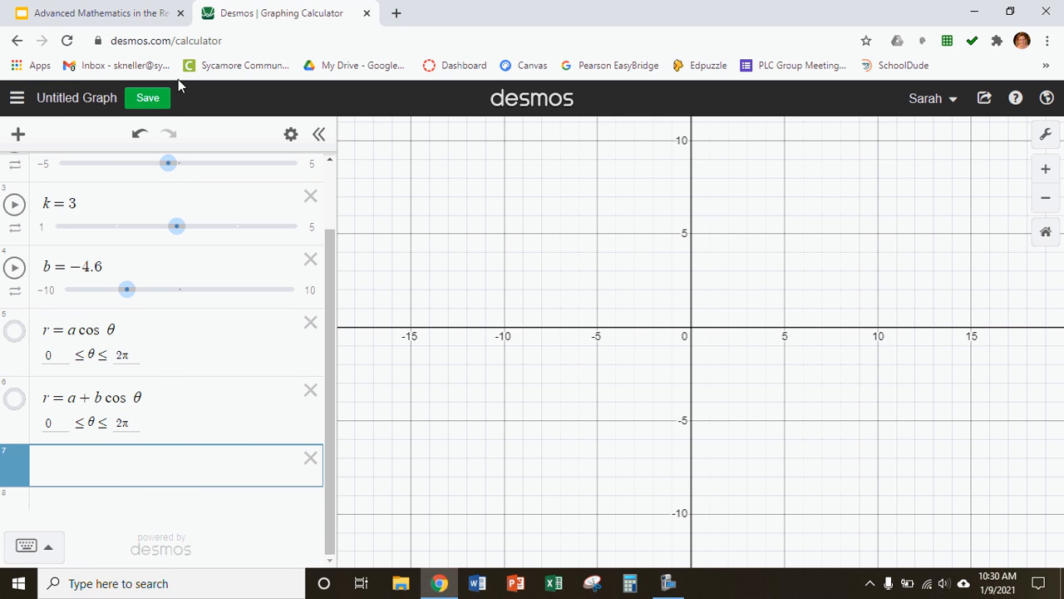
{"action": "left_click", "coordinate": [124, 13]}
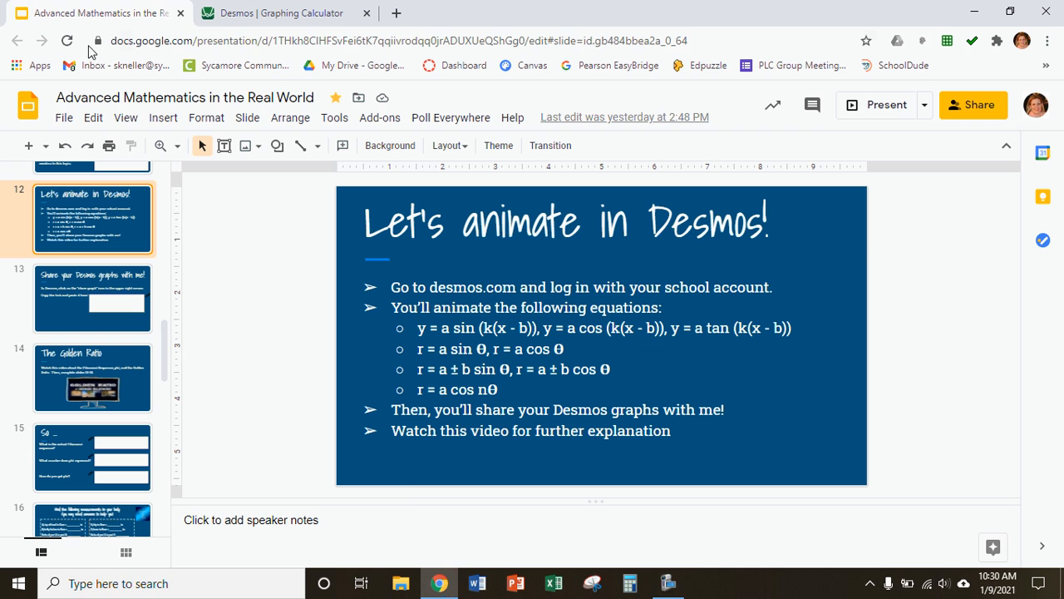
{"action": "left_click", "coordinate": [268, 20]}
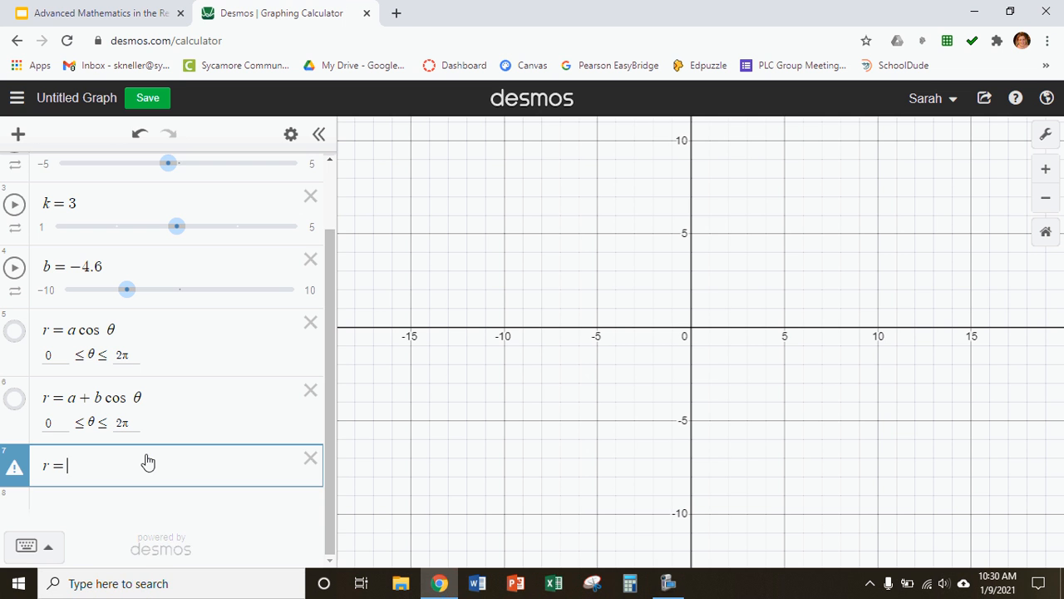
Enter r = a cos nθ in the empty expression line and add a slider for n.
{"action": "type", "text": "aco"}
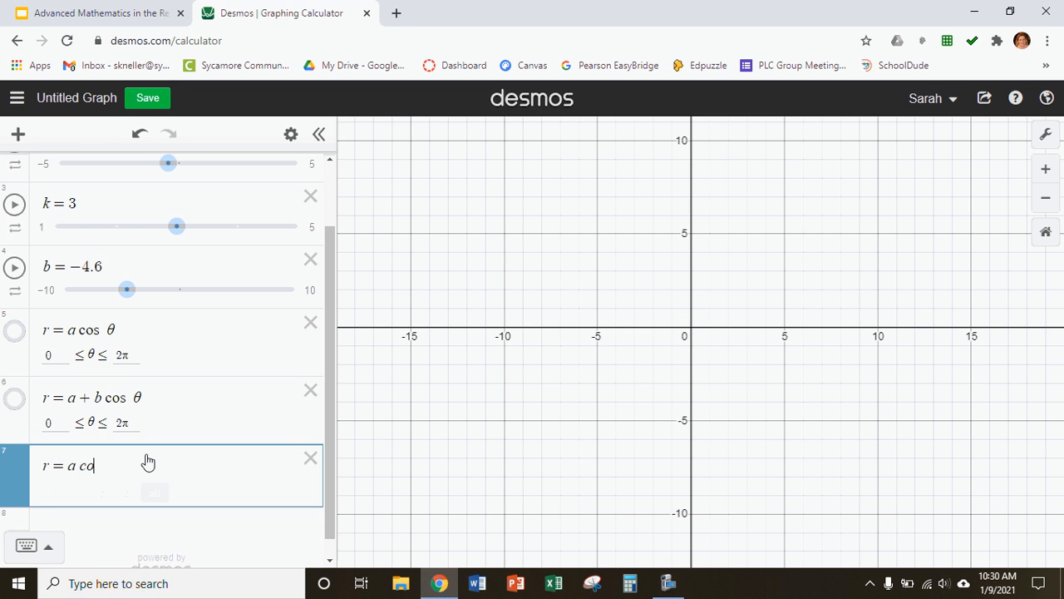
{"action": "type", "text": "sn"}
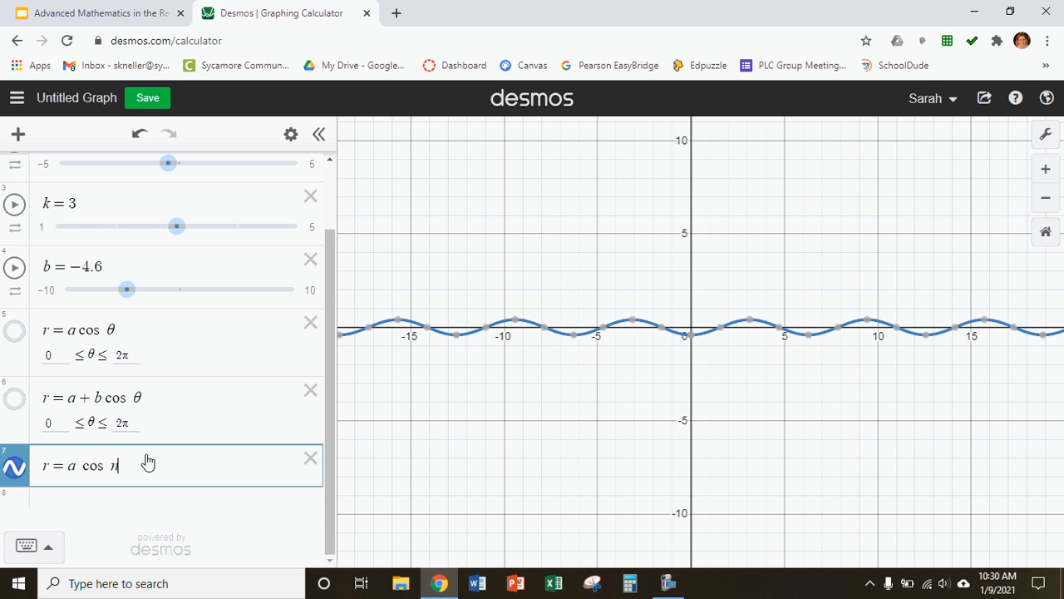
{"action": "type", "text": "theta"}
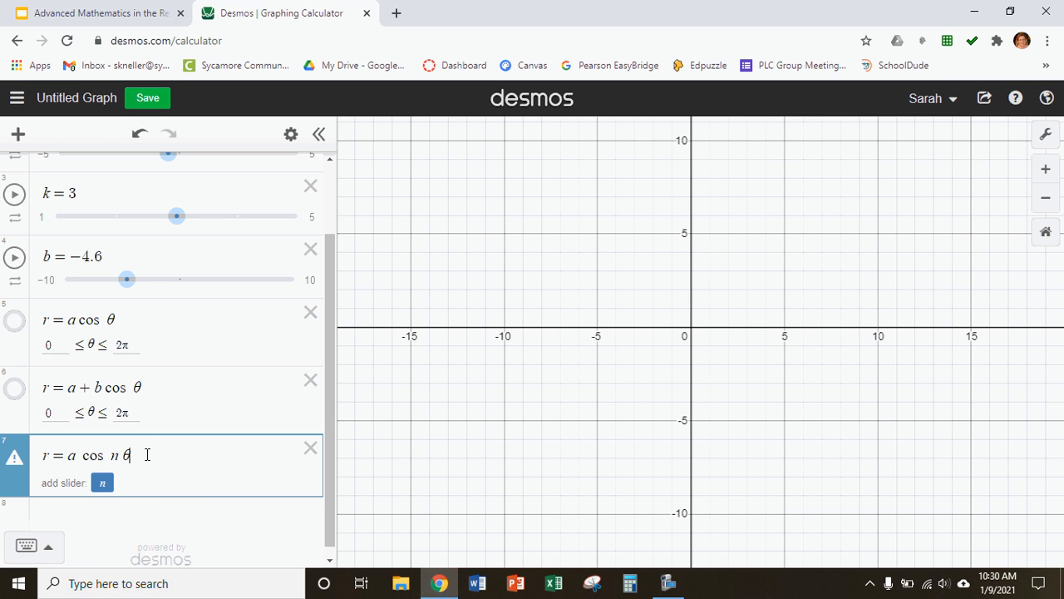
{"action": "left_click", "coordinate": [102, 484]}
{"action": "scroll", "coordinate": [164, 477], "scroll_direction": "down", "scroll_amount": 2}
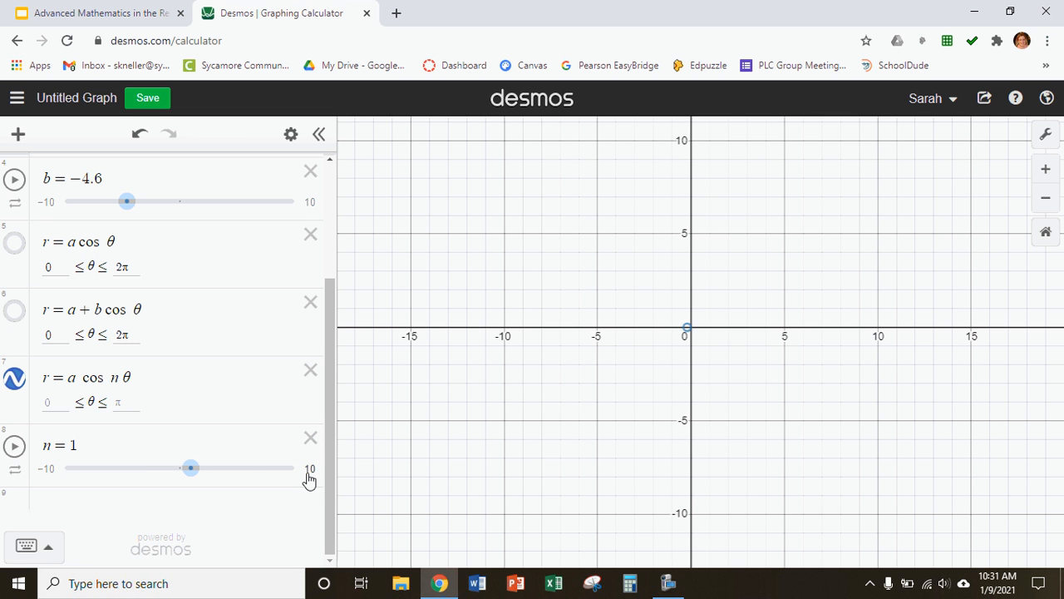
Set the θ domain of r = a cos nθ from 0 to 2π and delete the extra blank expression line.
{"action": "left_click", "coordinate": [66, 400]}
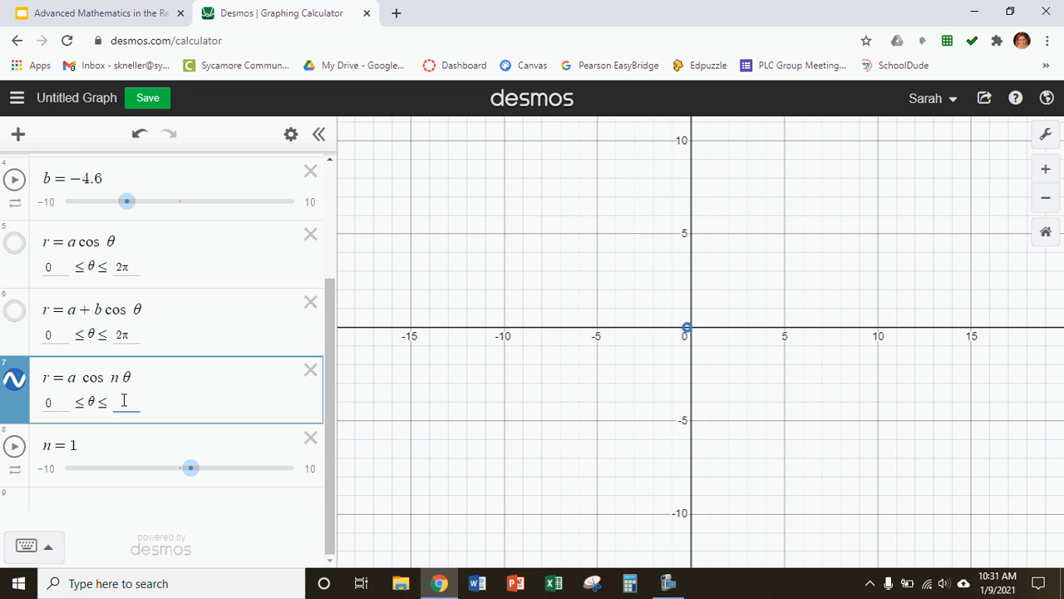
{"action": "left_click", "coordinate": [48, 549]}
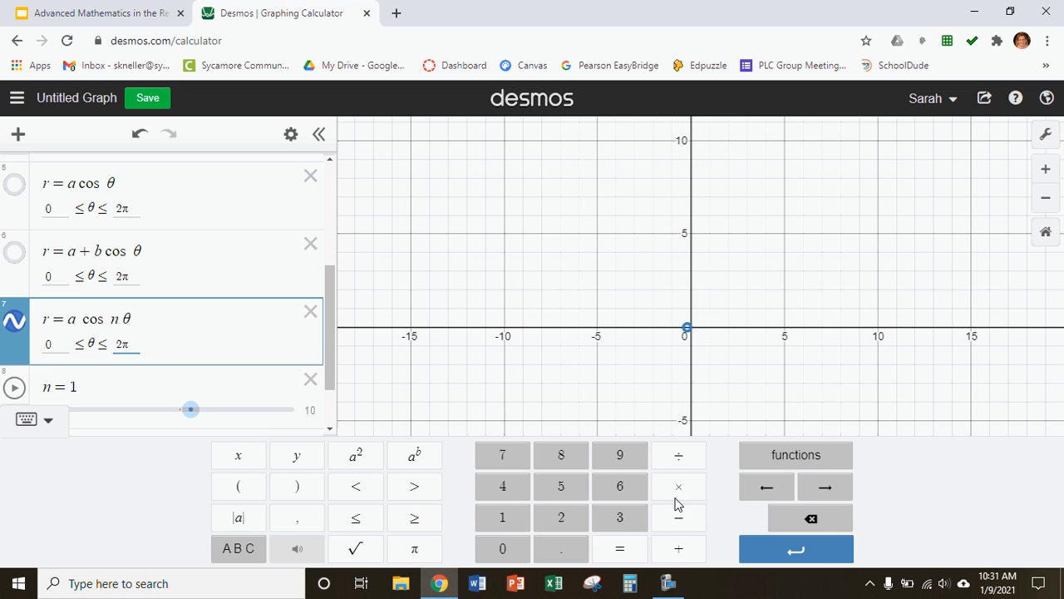
{"action": "left_click", "coordinate": [33, 419]}
{"action": "key", "text": "Return"}
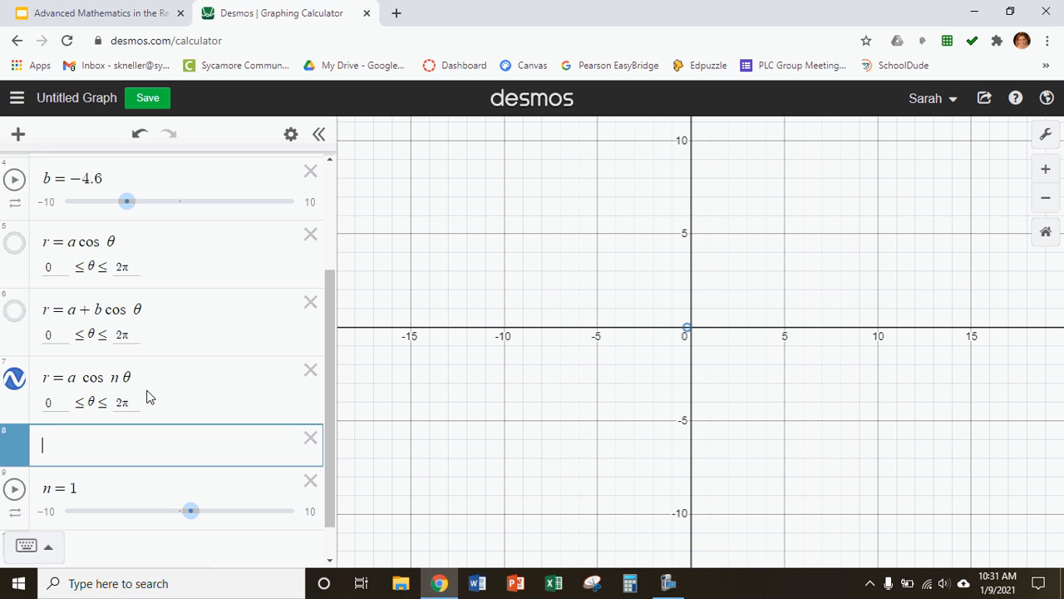
{"action": "left_click", "coordinate": [310, 437]}
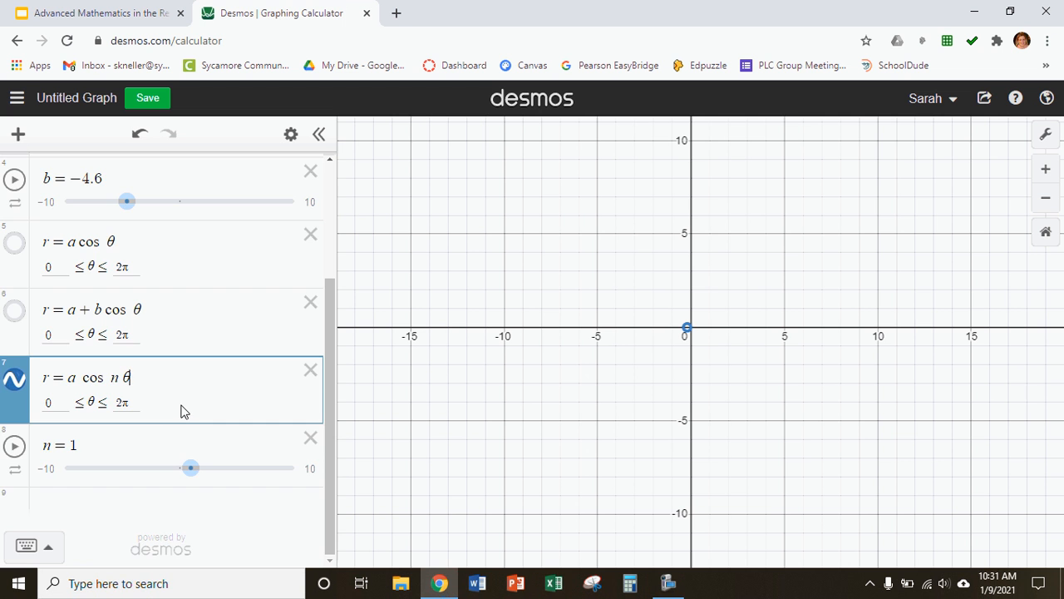
Animate the a slider for r = a cos nθ and pause it.
{"action": "scroll", "coordinate": [183, 412], "scroll_direction": "up", "scroll_amount": 3}
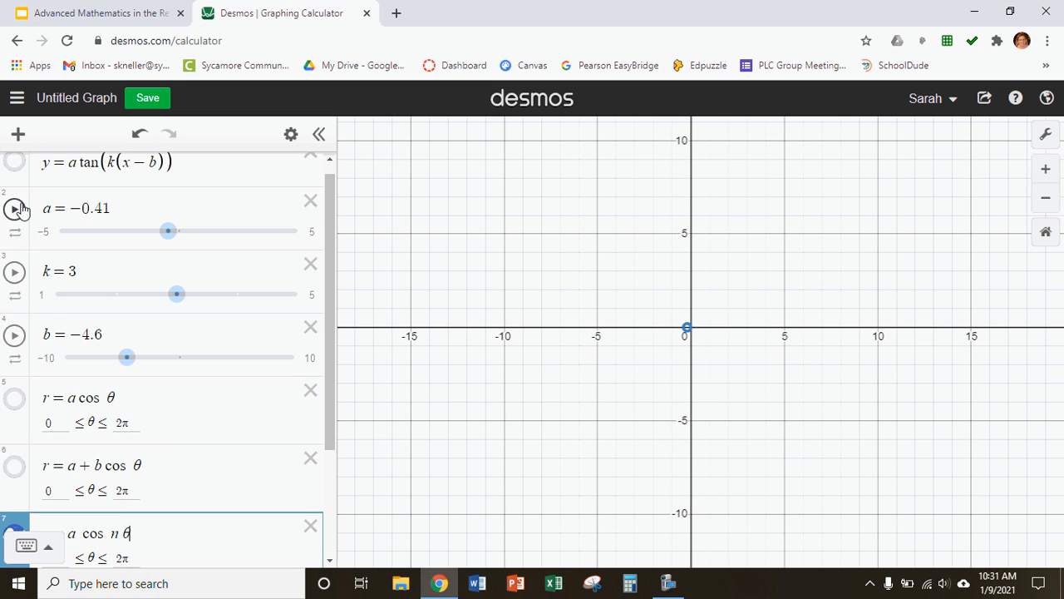
{"action": "left_click", "coordinate": [14, 211]}
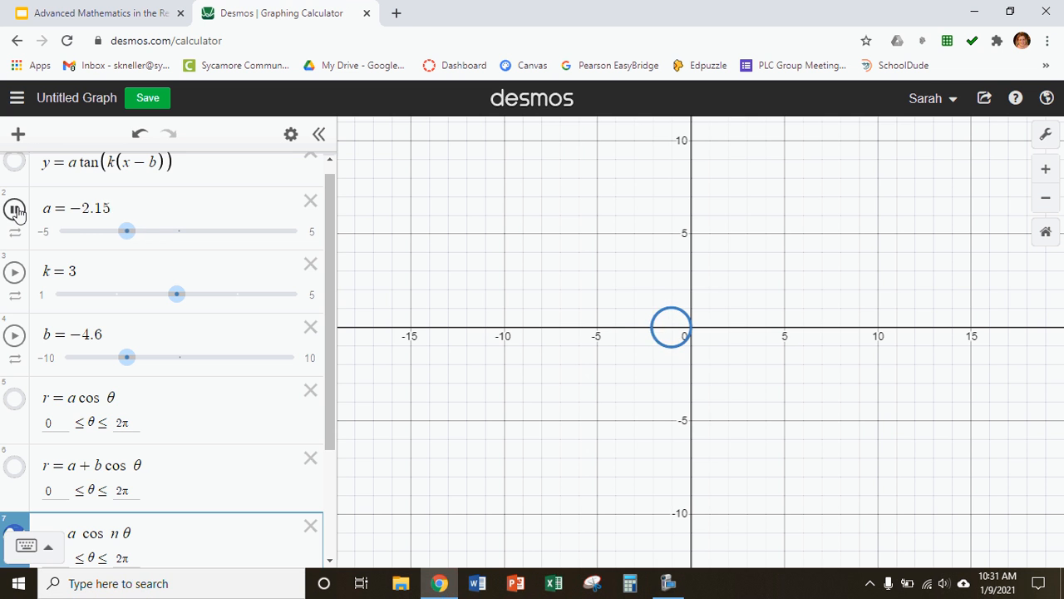
{"action": "left_click", "coordinate": [14, 209]}
Animate the n slider and slow its animation speed to 0.2x.
{"action": "scroll", "coordinate": [165, 365], "scroll_direction": "down", "scroll_amount": 3}
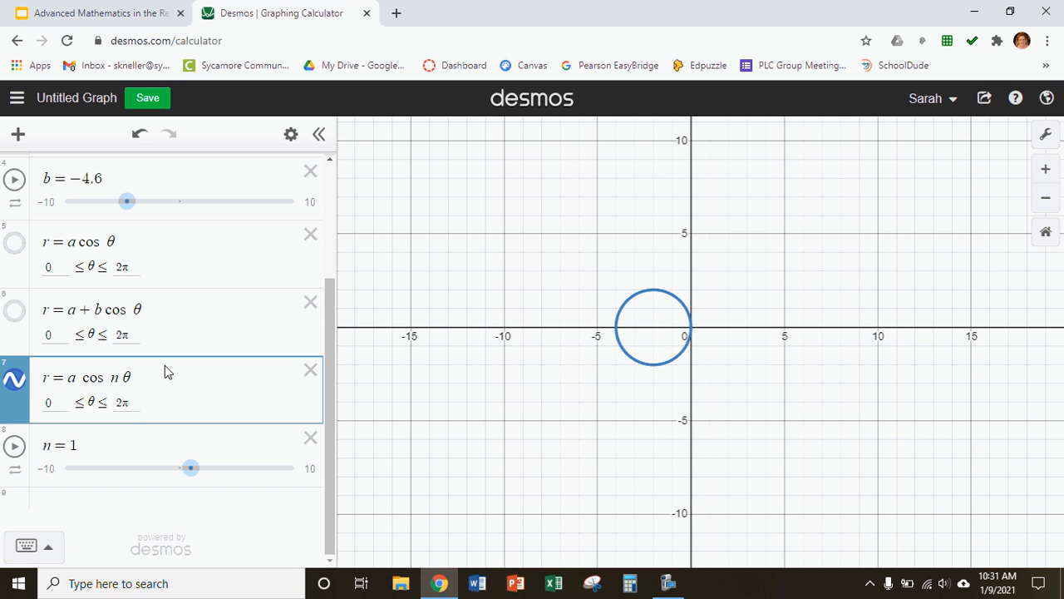
{"action": "left_click", "coordinate": [14, 447]}
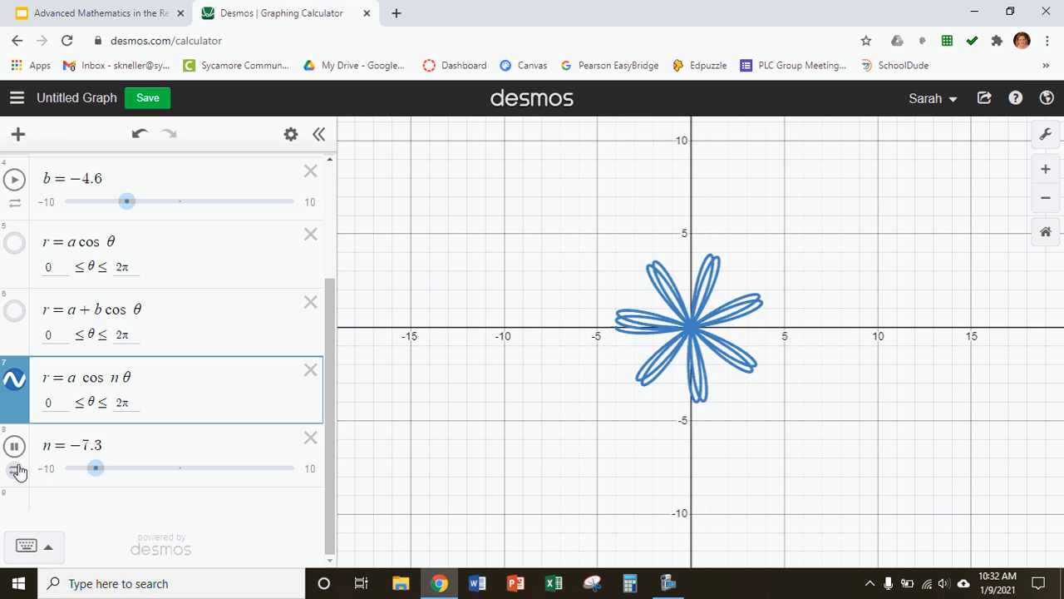
{"action": "left_click", "coordinate": [15, 471]}
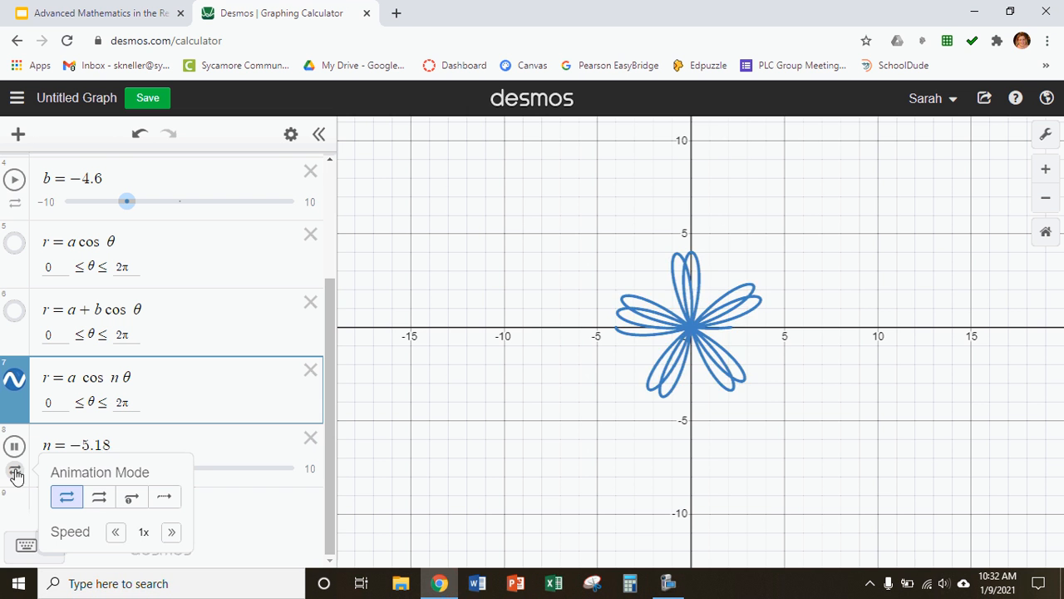
{"action": "left_click", "coordinate": [116, 532]}
{"action": "left_click", "coordinate": [117, 532]}
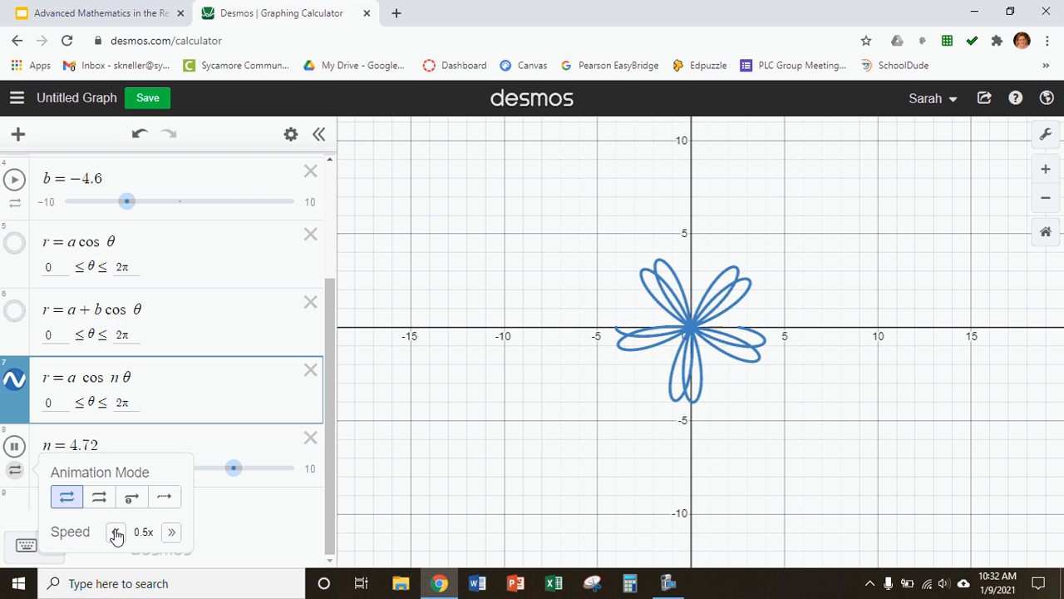
{"action": "left_click", "coordinate": [117, 532]}
{"action": "left_click", "coordinate": [116, 532]}
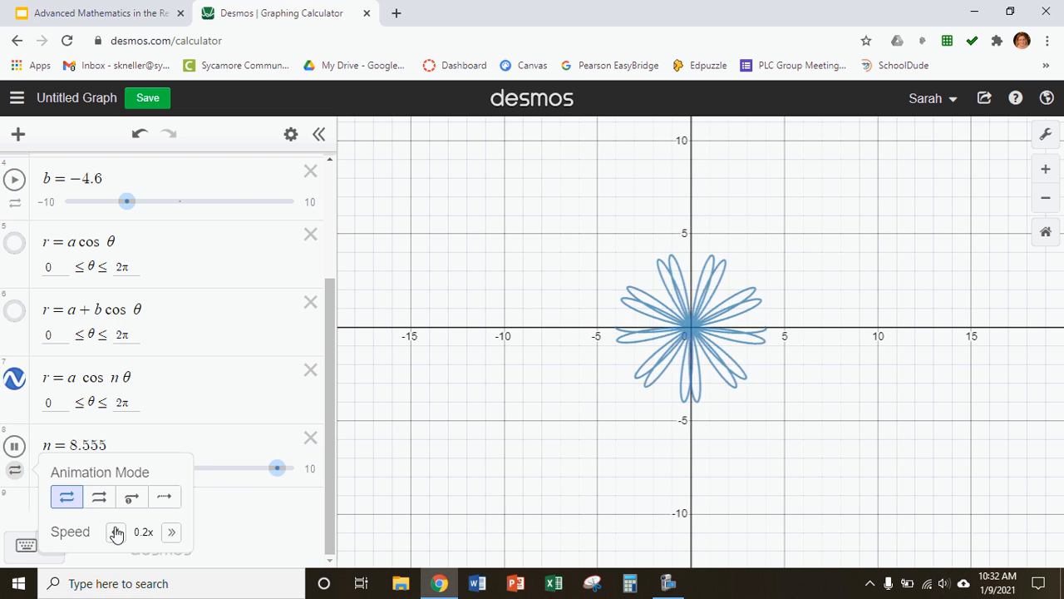
Close the animation settings, run the n animation again briefly, pause it and set the n slider to 4.
{"action": "left_click", "coordinate": [261, 500]}
{"action": "left_click", "coordinate": [311, 468]}
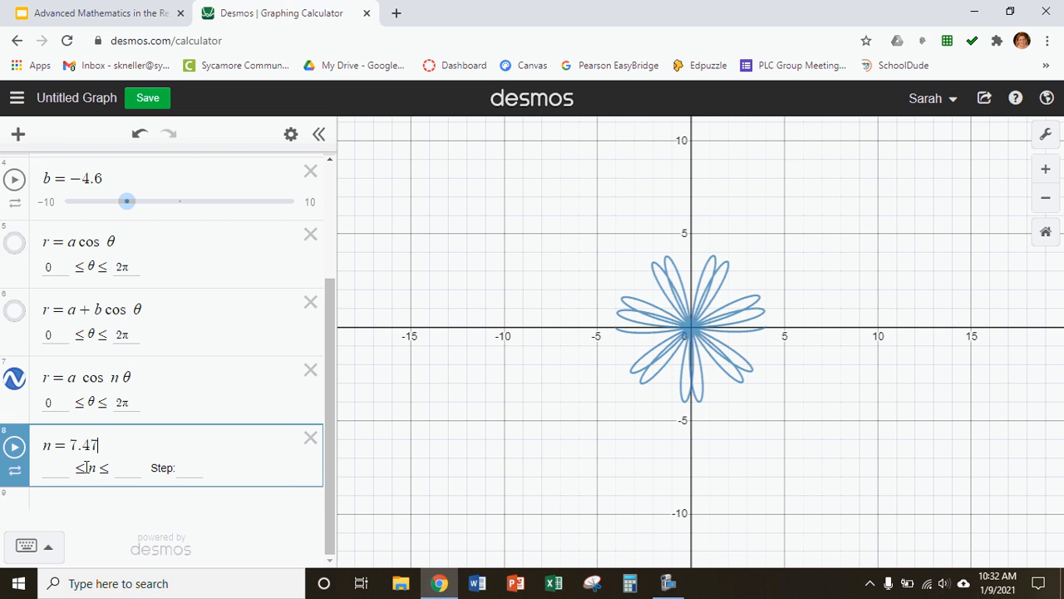
{"action": "left_click", "coordinate": [17, 453]}
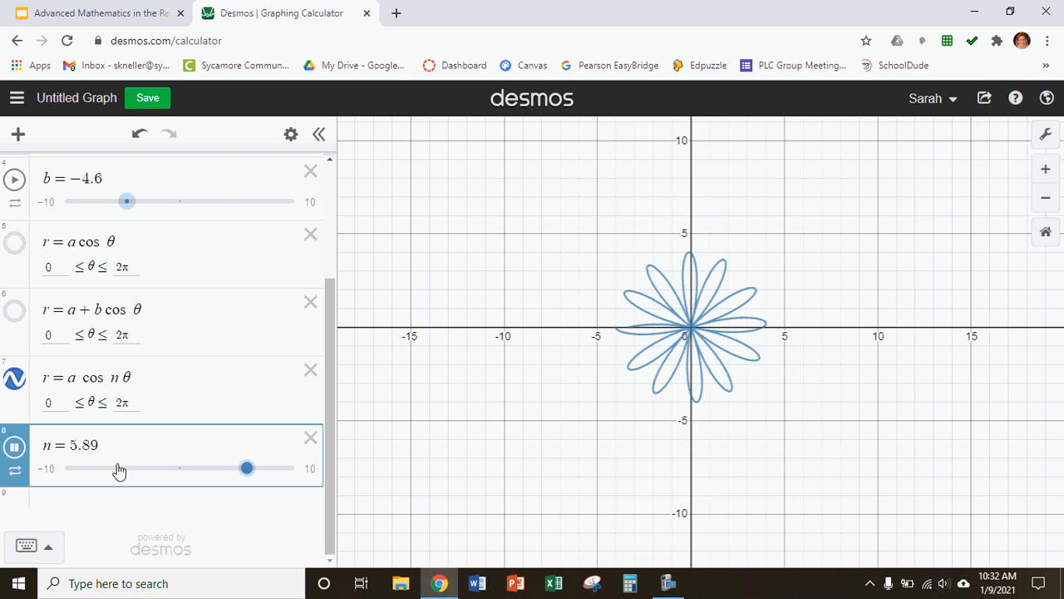
{"action": "left_click", "coordinate": [14, 446]}
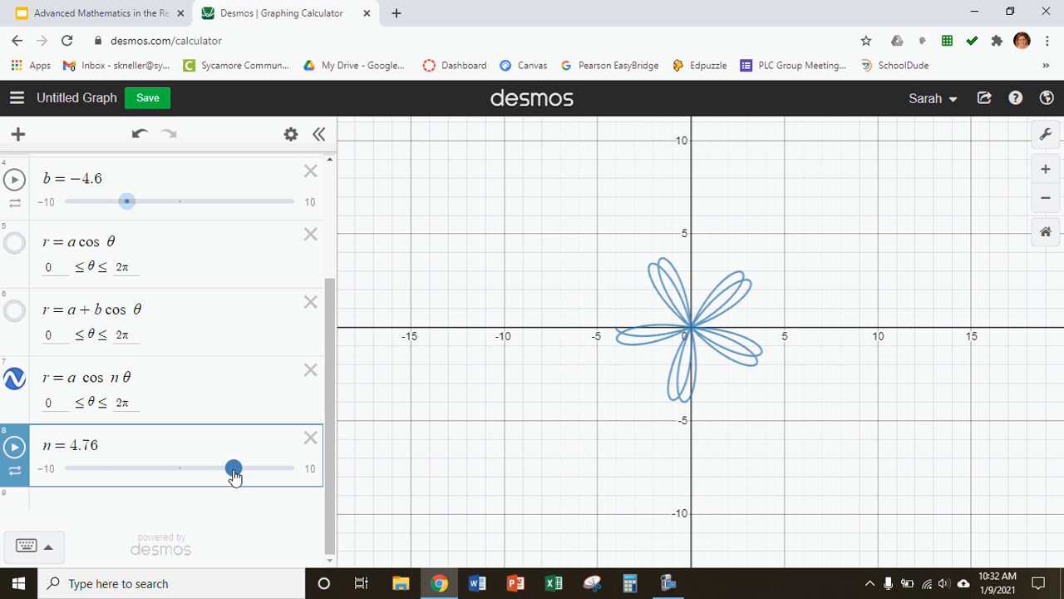
{"action": "mouse_move", "coordinate": [234, 473]}
{"action": "left_mouse_down"}
{"action": "mouse_move", "coordinate": [215, 472]}
{"action": "mouse_move", "coordinate": [224, 477]}
{"action": "left_mouse_up"}
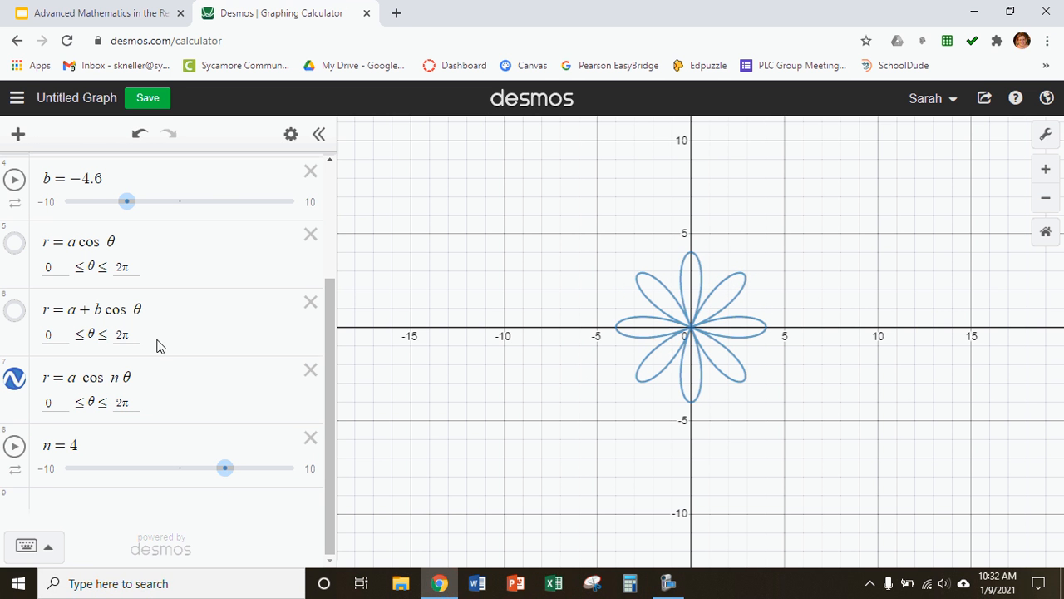
Animate the a slider for the rose curve with n = 4 and pause it.
{"action": "scroll", "coordinate": [158, 345], "scroll_direction": "up", "scroll_amount": 3}
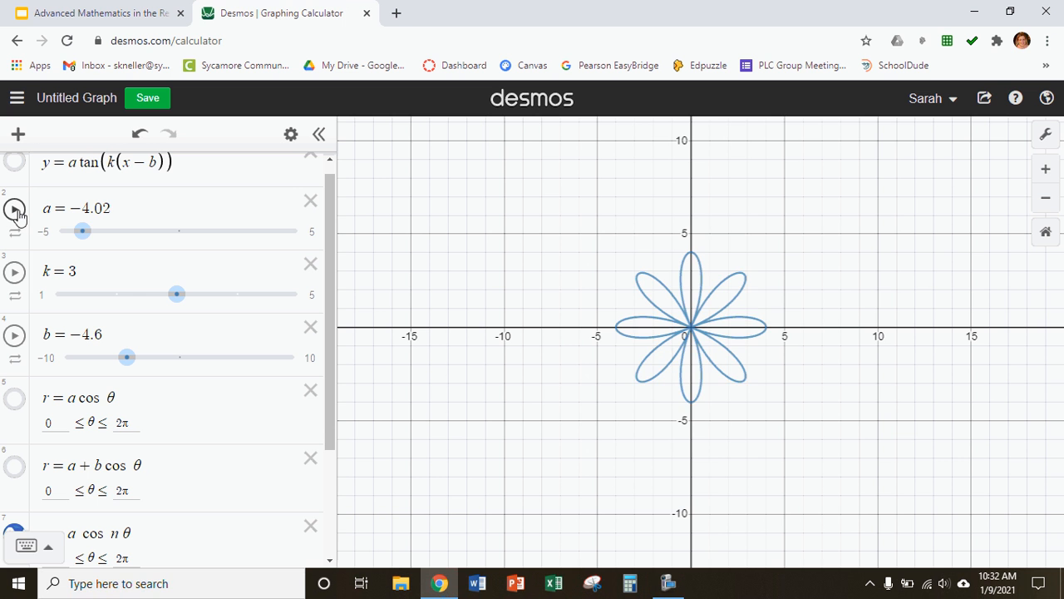
{"action": "left_click", "coordinate": [15, 210]}
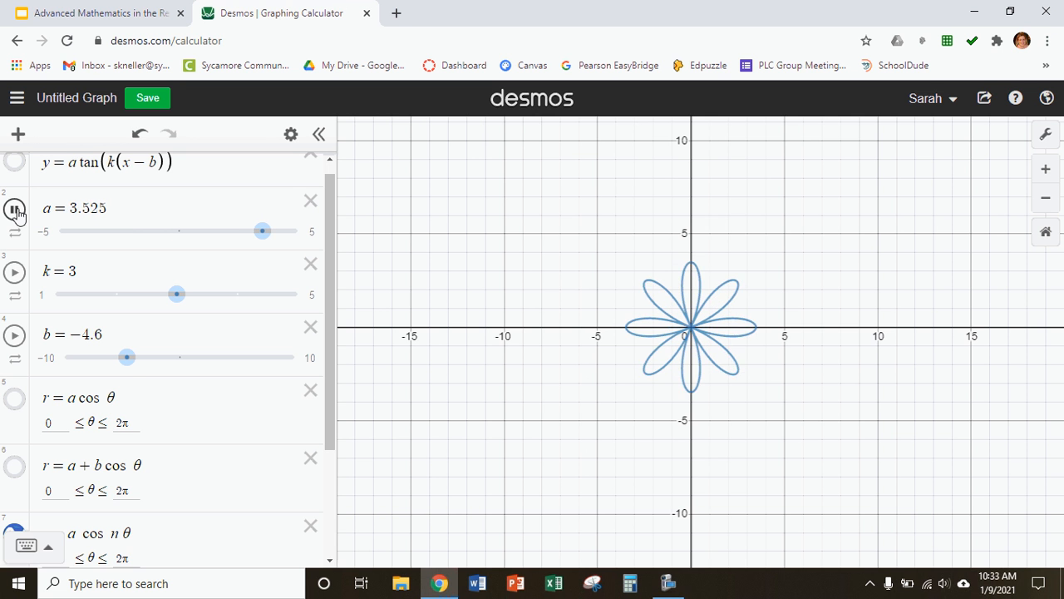
{"action": "left_click", "coordinate": [15, 210]}
Limit the a slider's range to 0 to 10, animate it and pause it.
{"action": "left_click", "coordinate": [48, 233]}
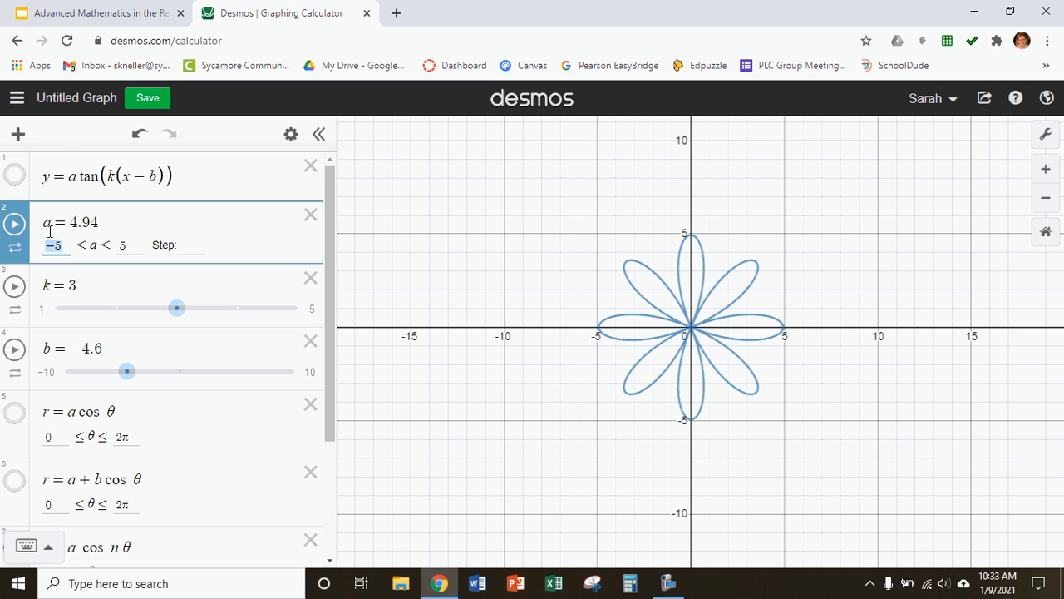
{"action": "type", "text": "0"}
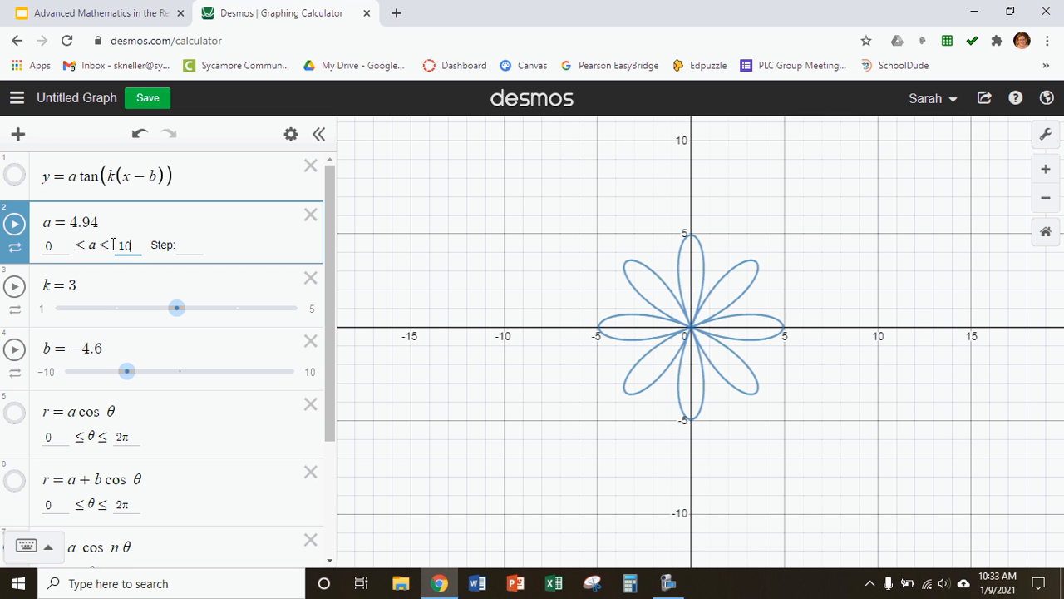
{"action": "left_click", "coordinate": [15, 225]}
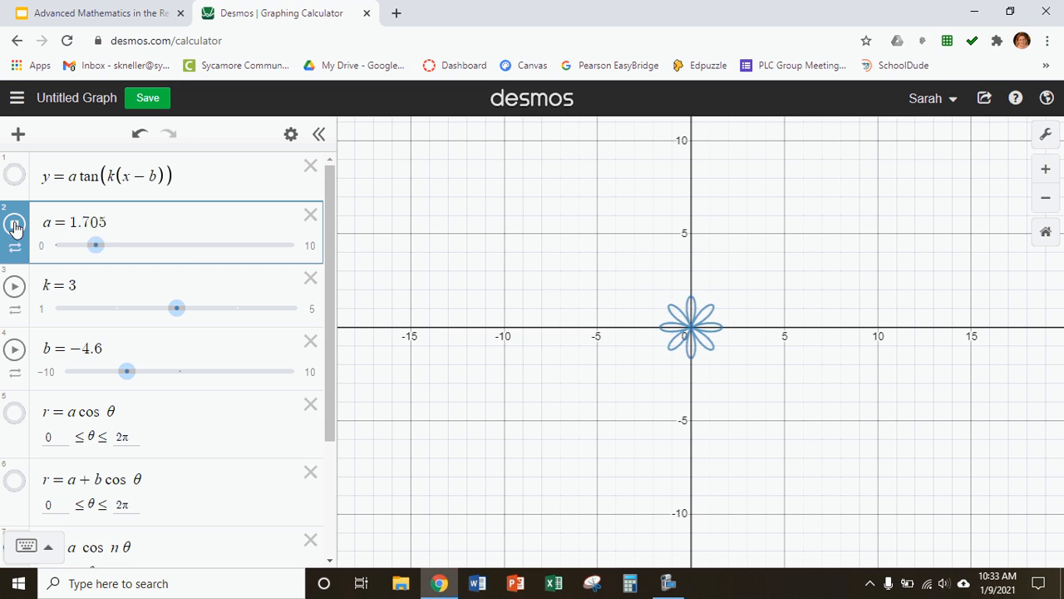
{"action": "left_click", "coordinate": [15, 225]}
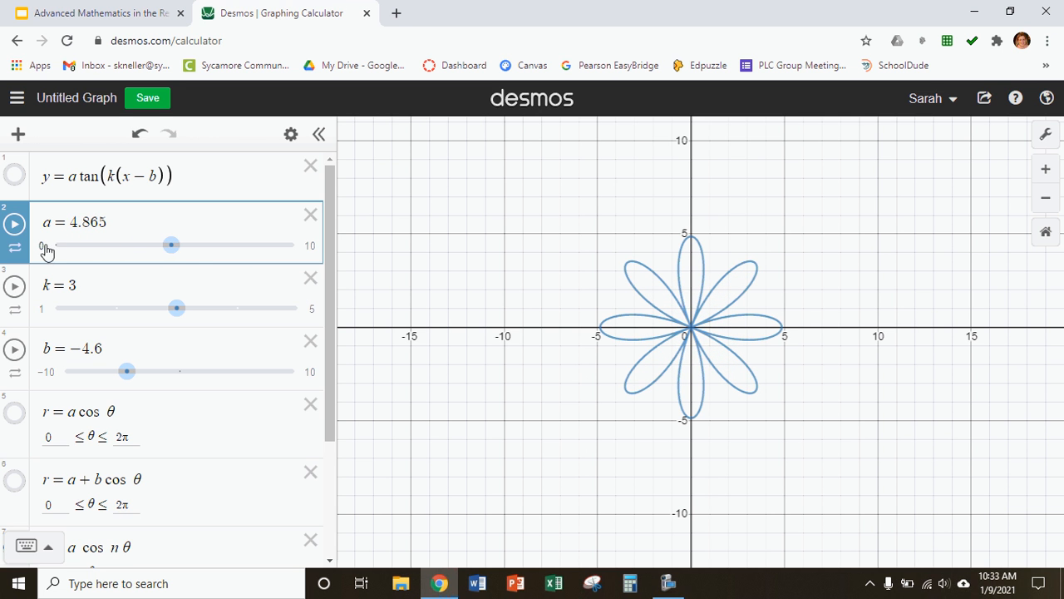
Raise the a slider's lower limit to 1 and start its animation again.
{"action": "left_click", "coordinate": [44, 246]}
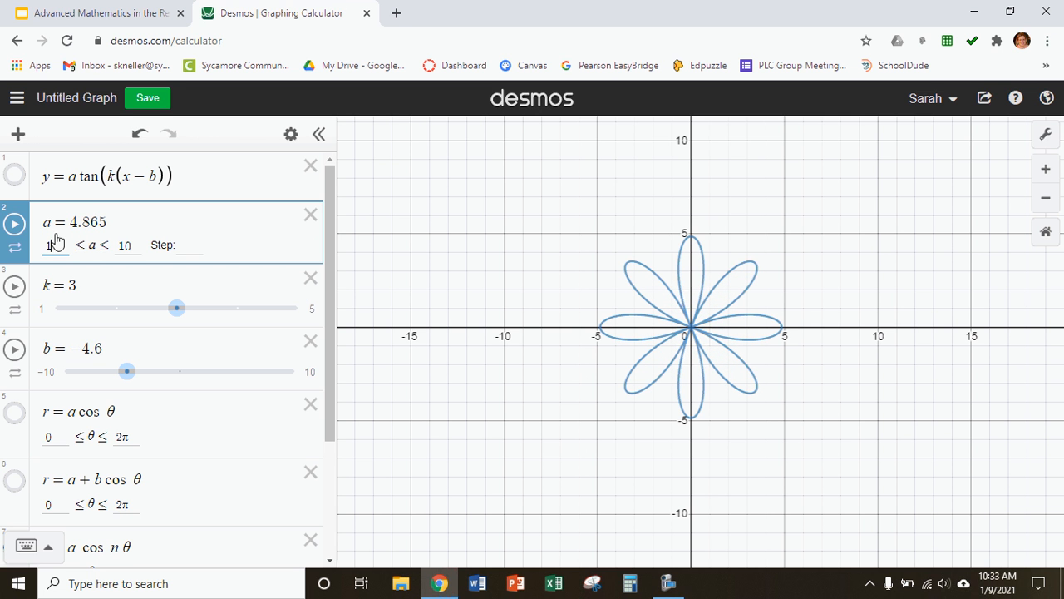
{"action": "left_click", "coordinate": [15, 226]}
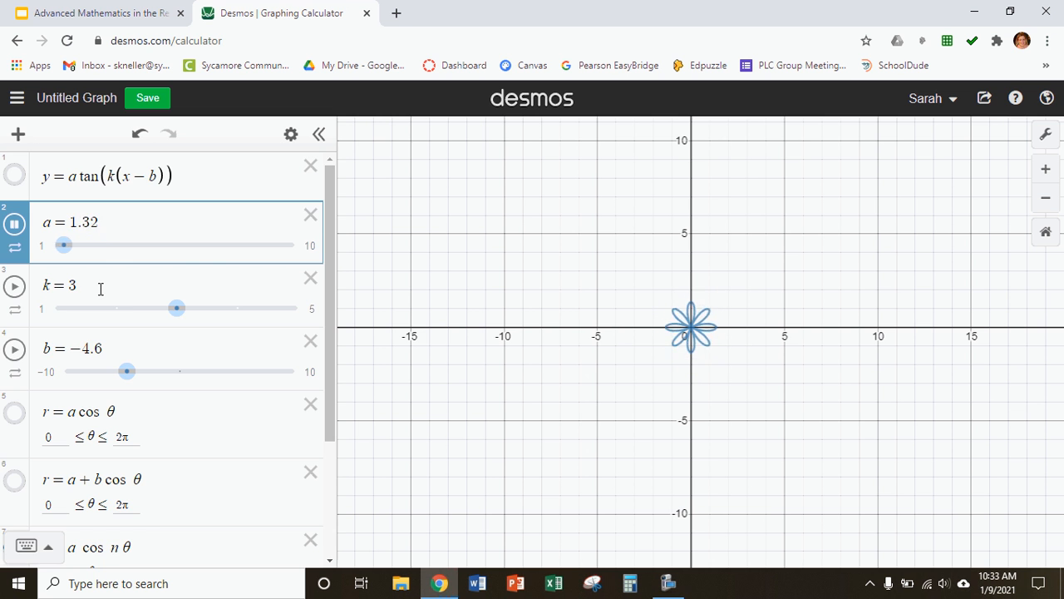
{"action": "scroll", "coordinate": [100, 291], "scroll_direction": "down", "scroll_amount": 2}
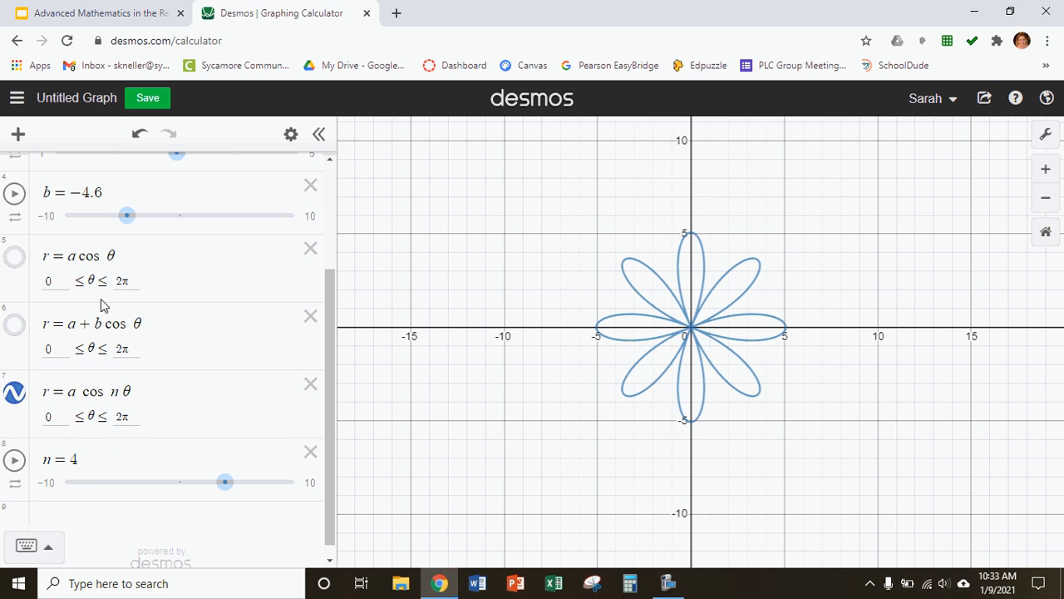
Animate the n slider of the rose curve alongside the a slider and pause both animations.
{"action": "left_click", "coordinate": [14, 462]}
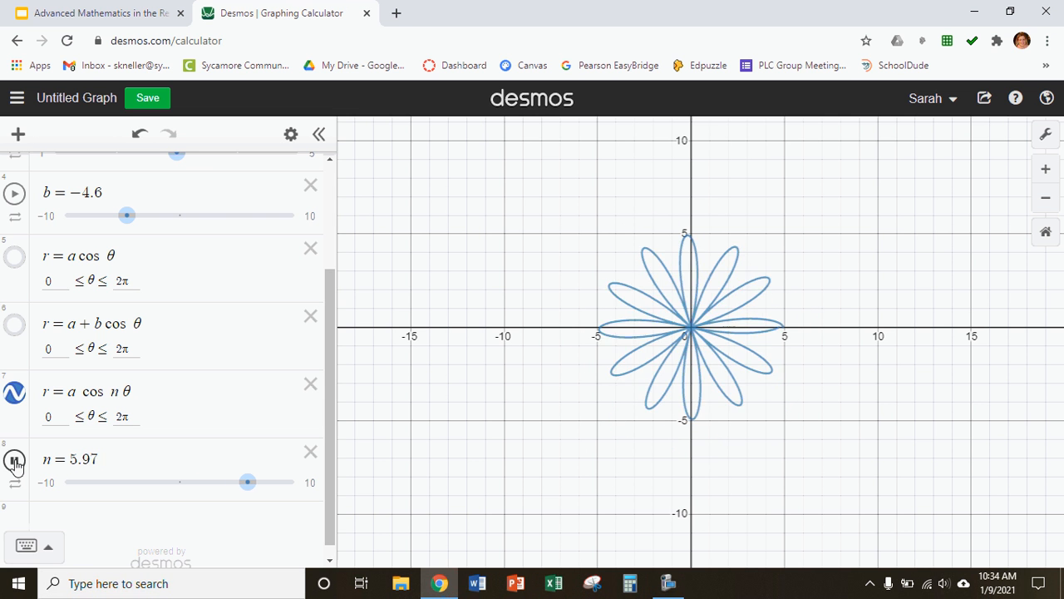
{"action": "left_click", "coordinate": [15, 460]}
{"action": "scroll", "coordinate": [24, 349], "scroll_direction": "up", "scroll_amount": 3}
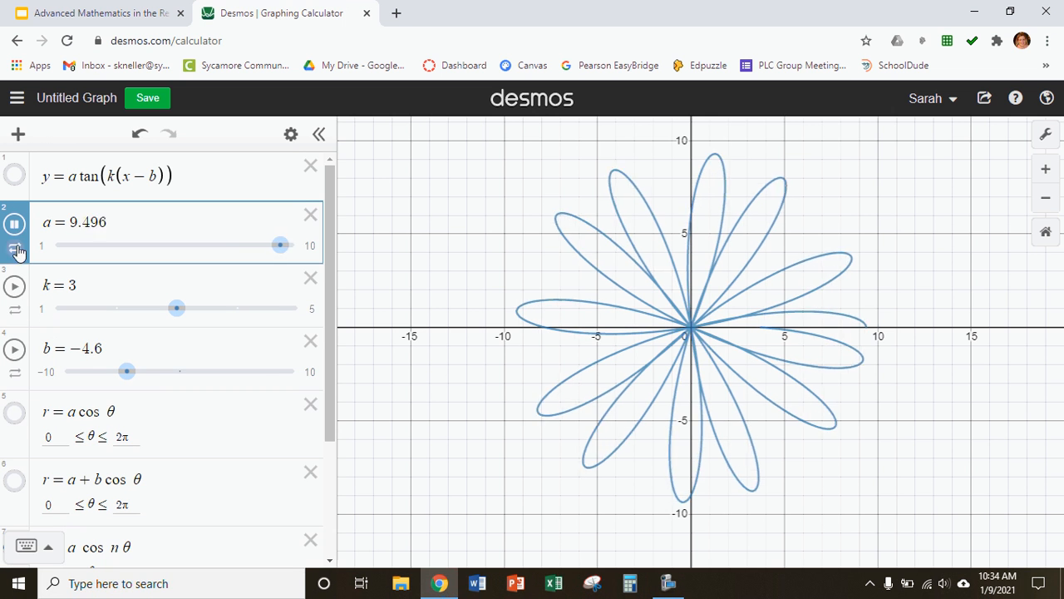
{"action": "left_click", "coordinate": [14, 224]}
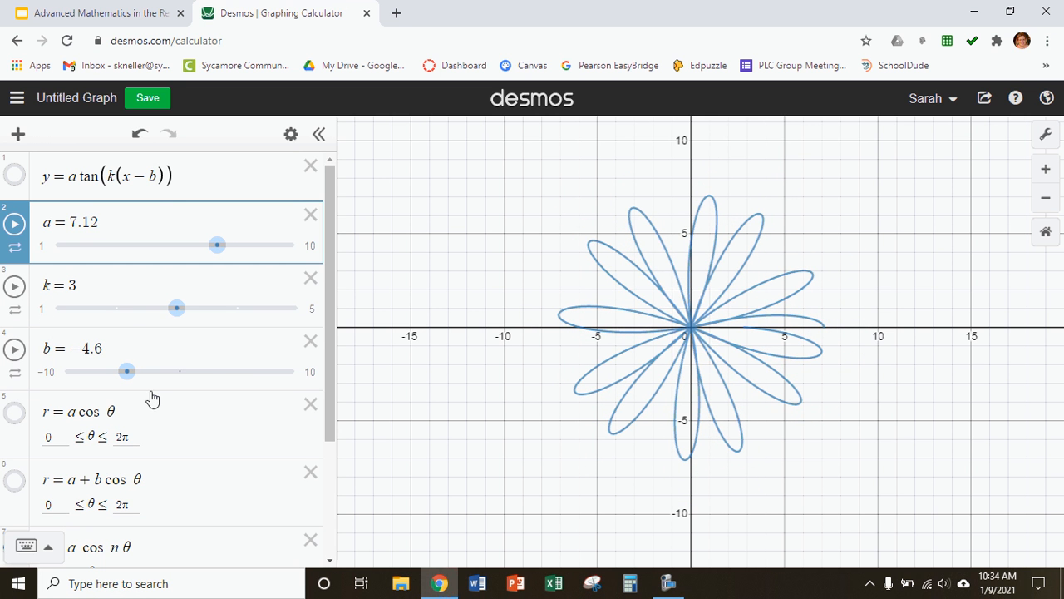
Save the graph with the title Animation and copy its share link.
{"action": "left_click", "coordinate": [64, 99]}
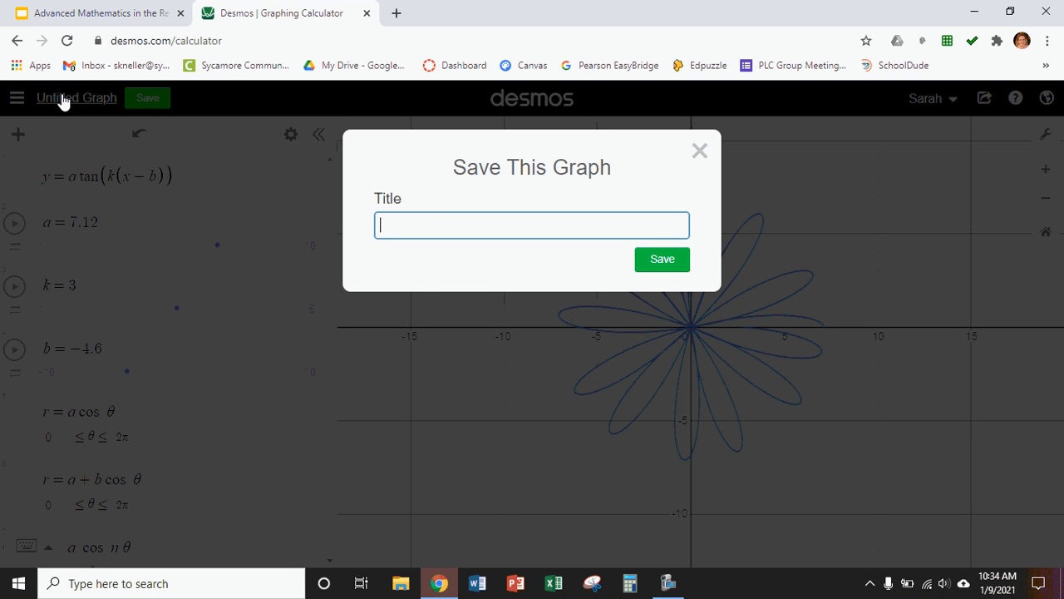
{"action": "type", "text": "ni"}
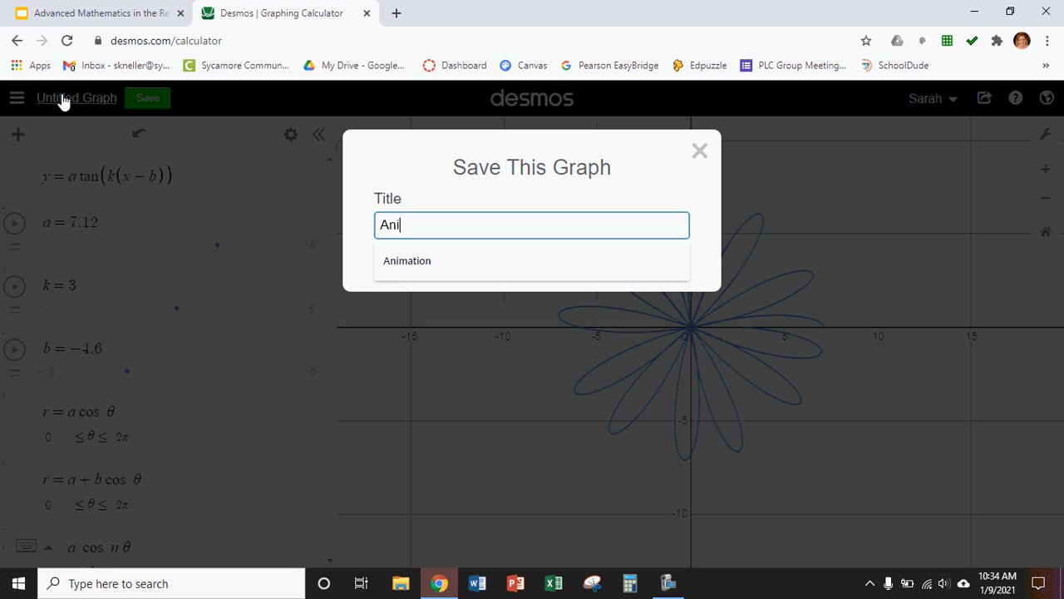
{"action": "type", "text": "mat"}
{"action": "left_click", "coordinate": [408, 268]}
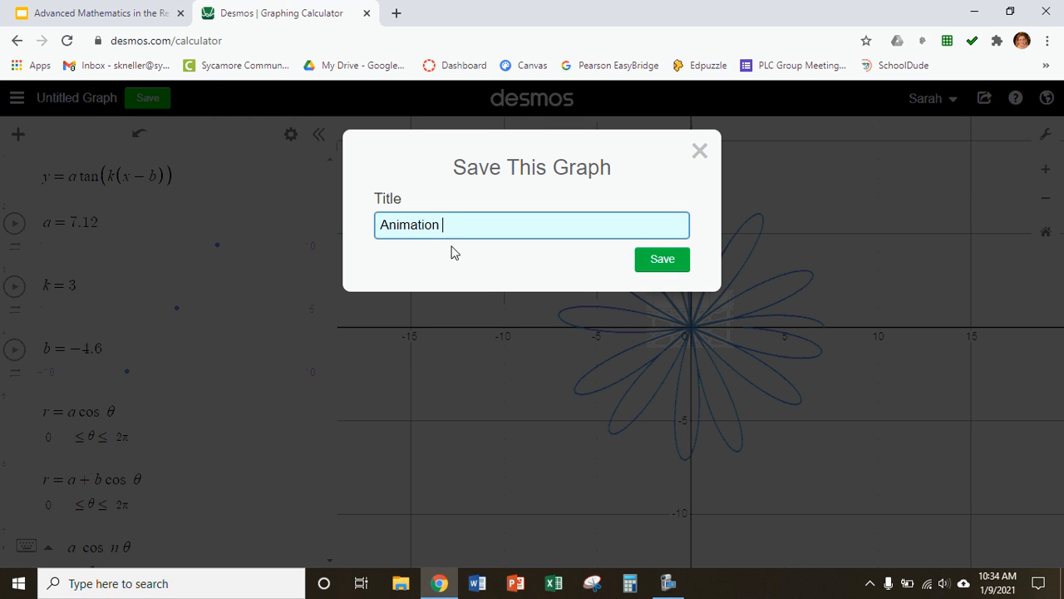
{"action": "left_click", "coordinate": [663, 264]}
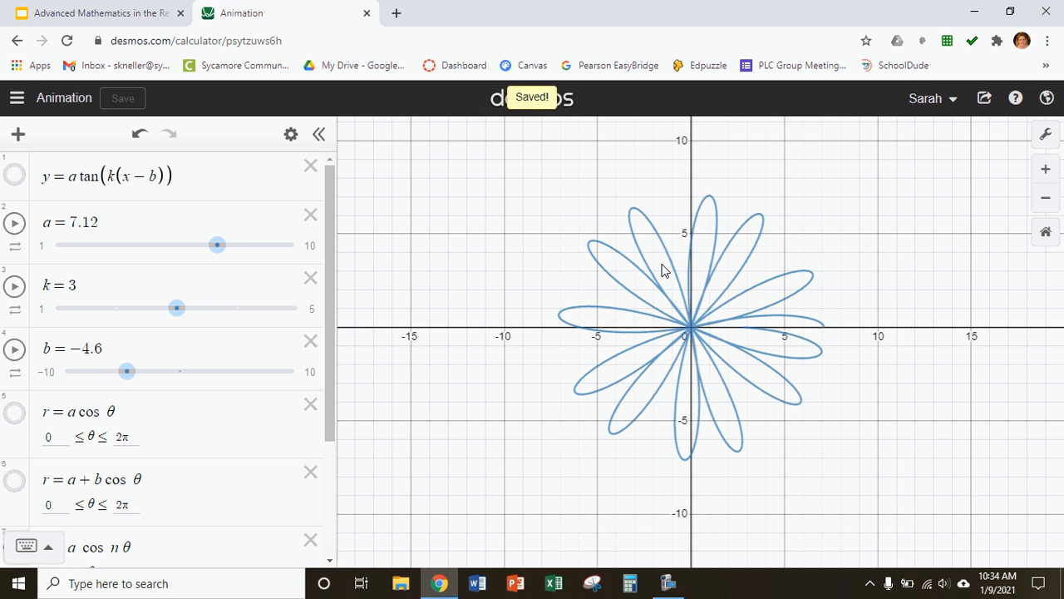
{"action": "left_click", "coordinate": [985, 100]}
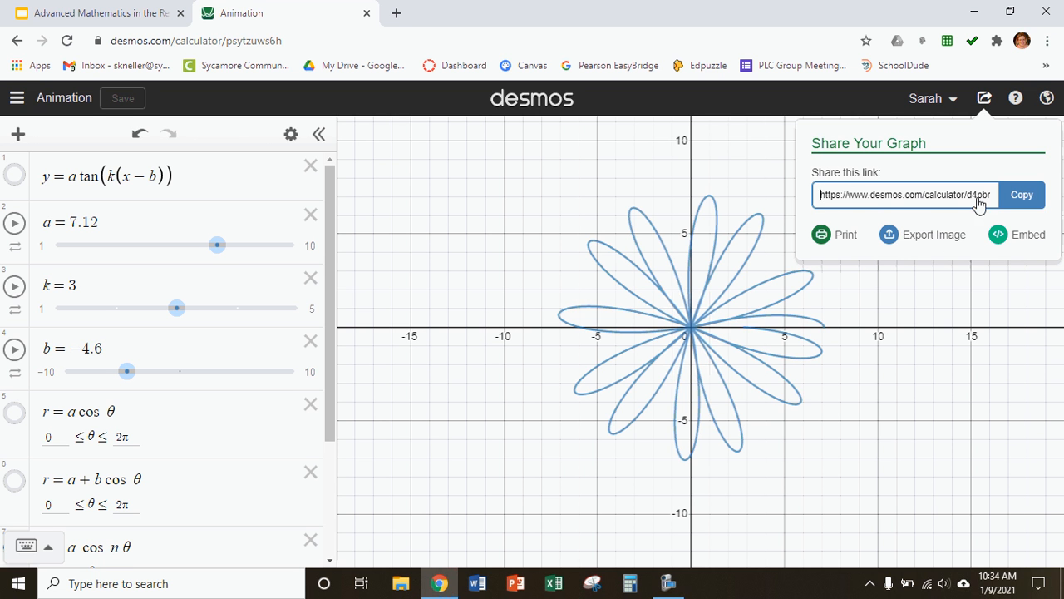
{"action": "left_click", "coordinate": [1025, 200]}
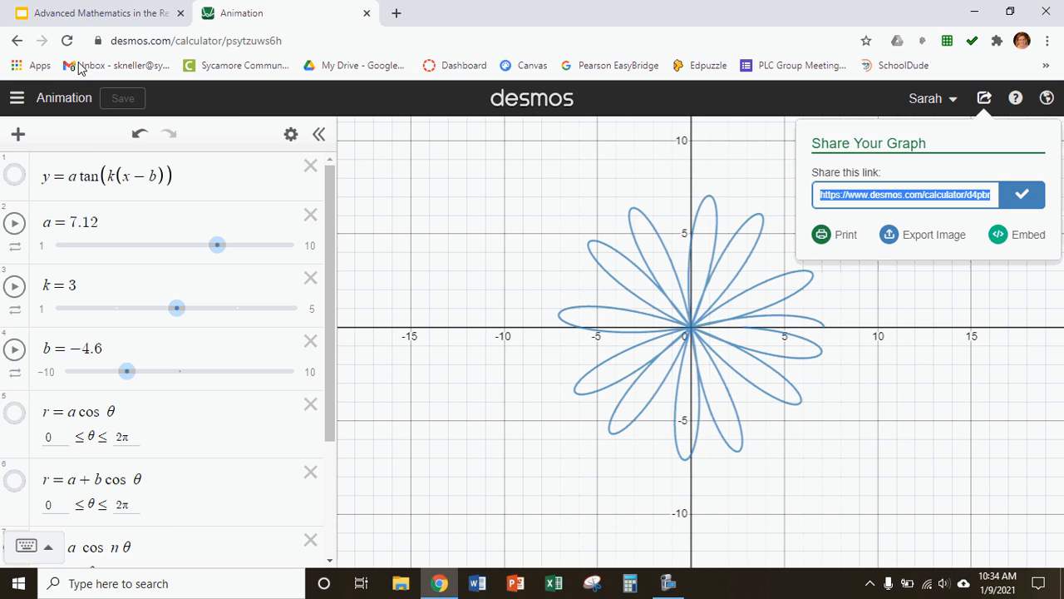
Switch to the Google Slides presentation and place the text cursor in the blank link box on slide 13, "Share your Desmos graphs with me!".
{"action": "left_click", "coordinate": [88, 13]}
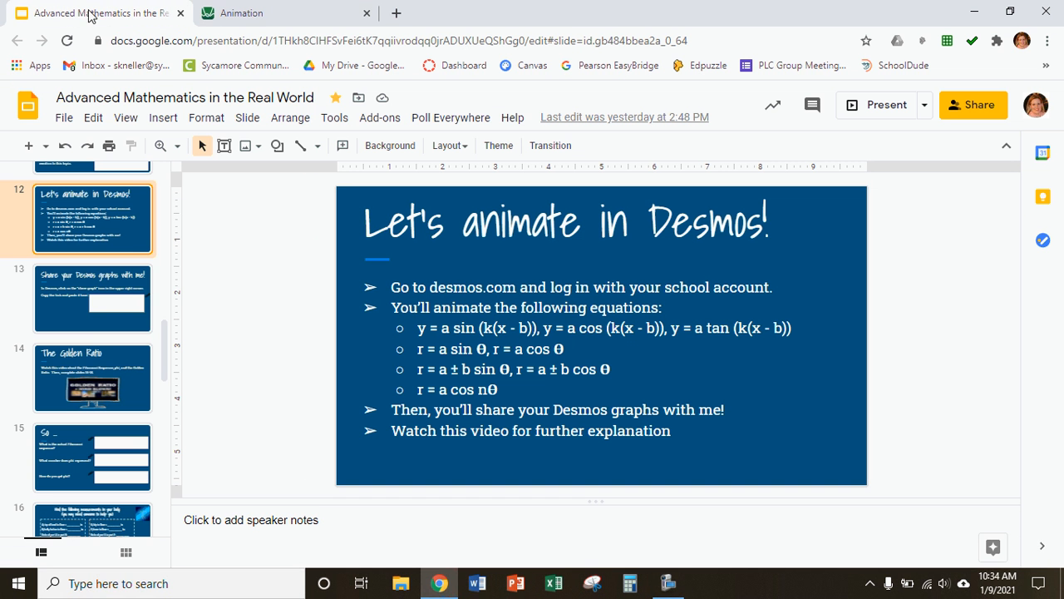
{"action": "left_click", "coordinate": [63, 310]}
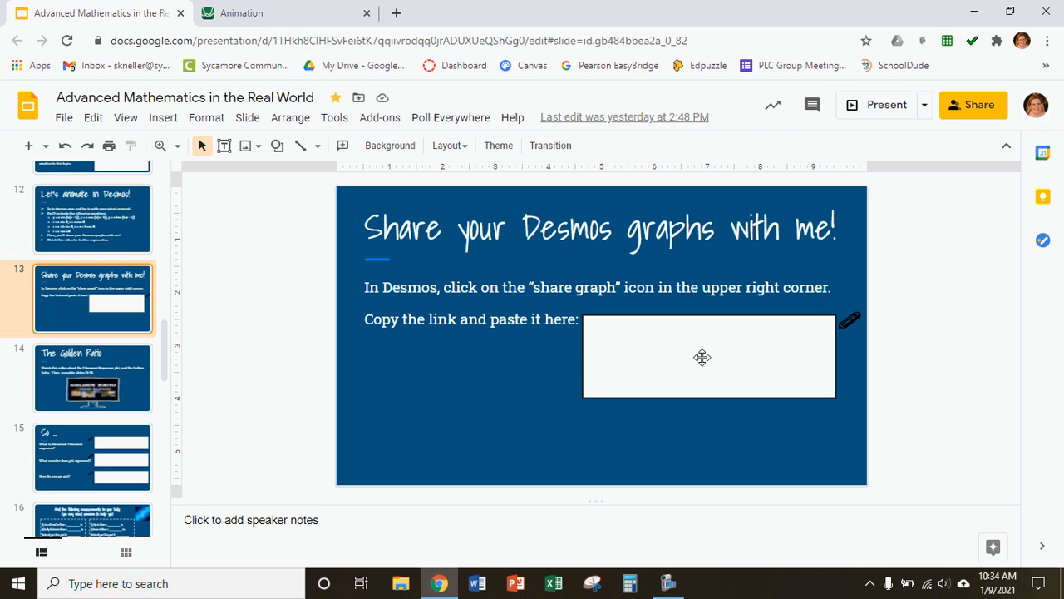
{"action": "left_click", "coordinate": [656, 351]}
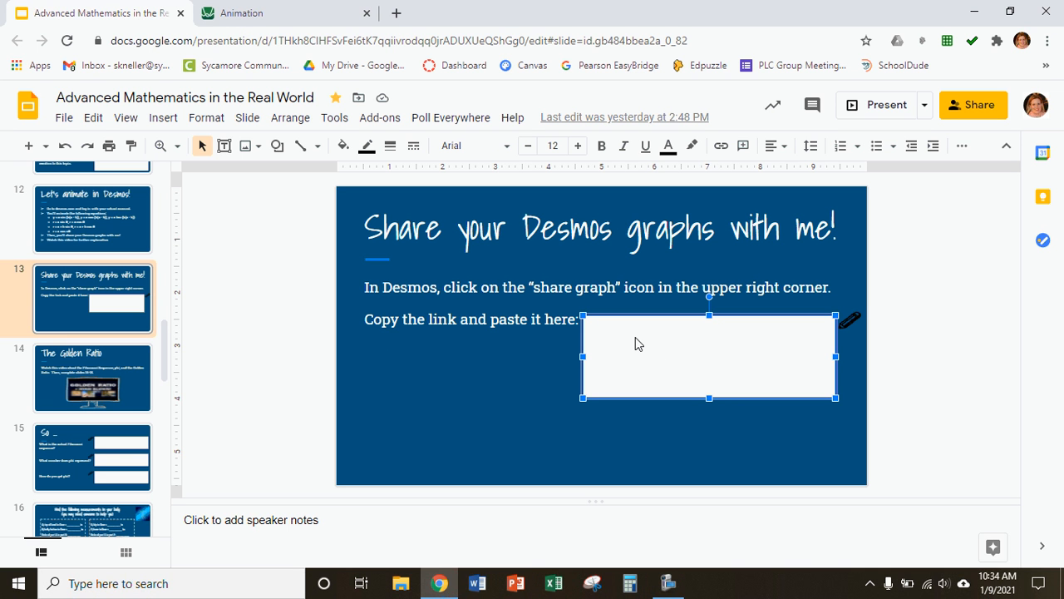
{"action": "left_click", "coordinate": [635, 338]}
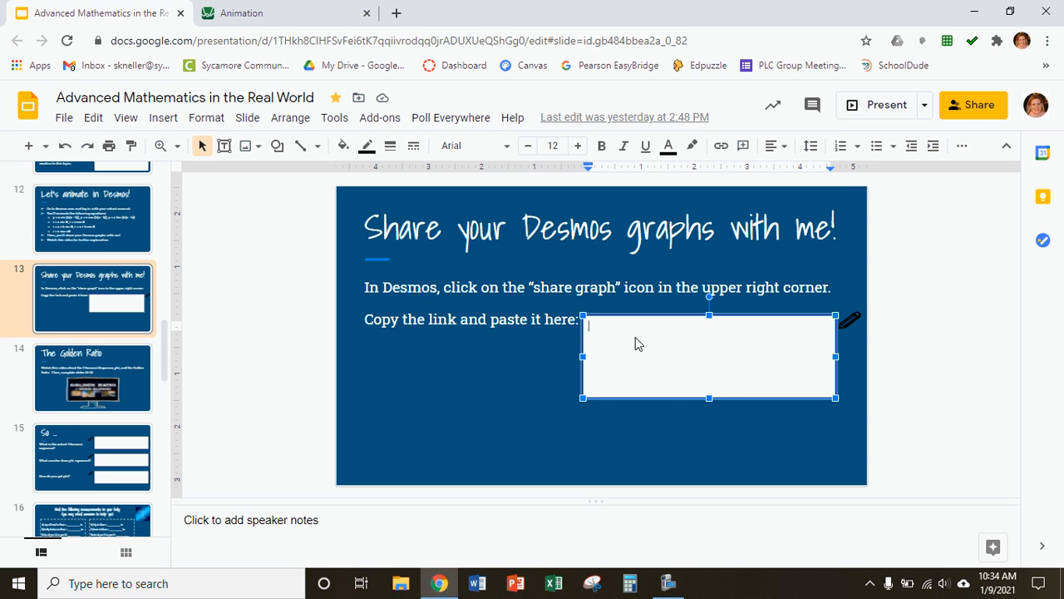